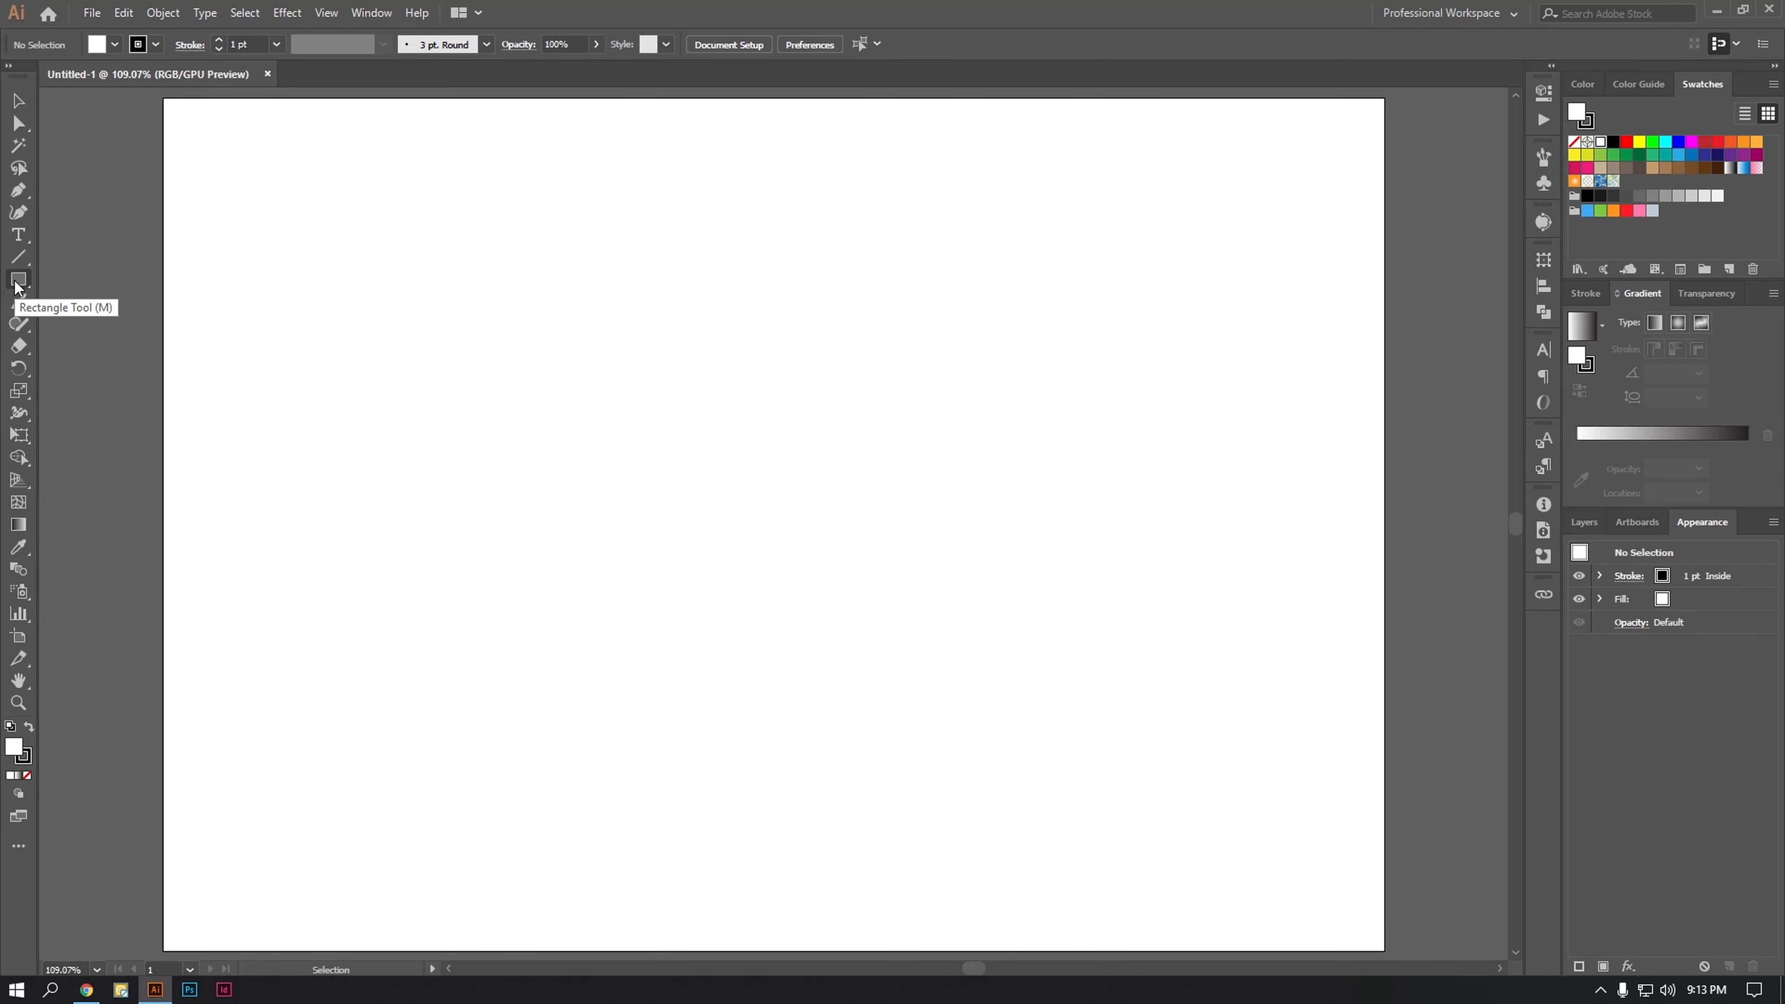
Step: Draw a rectangle of about 95 by 81 px in the artboard's upper-left area with a black fill and no stroke
click(17, 281)
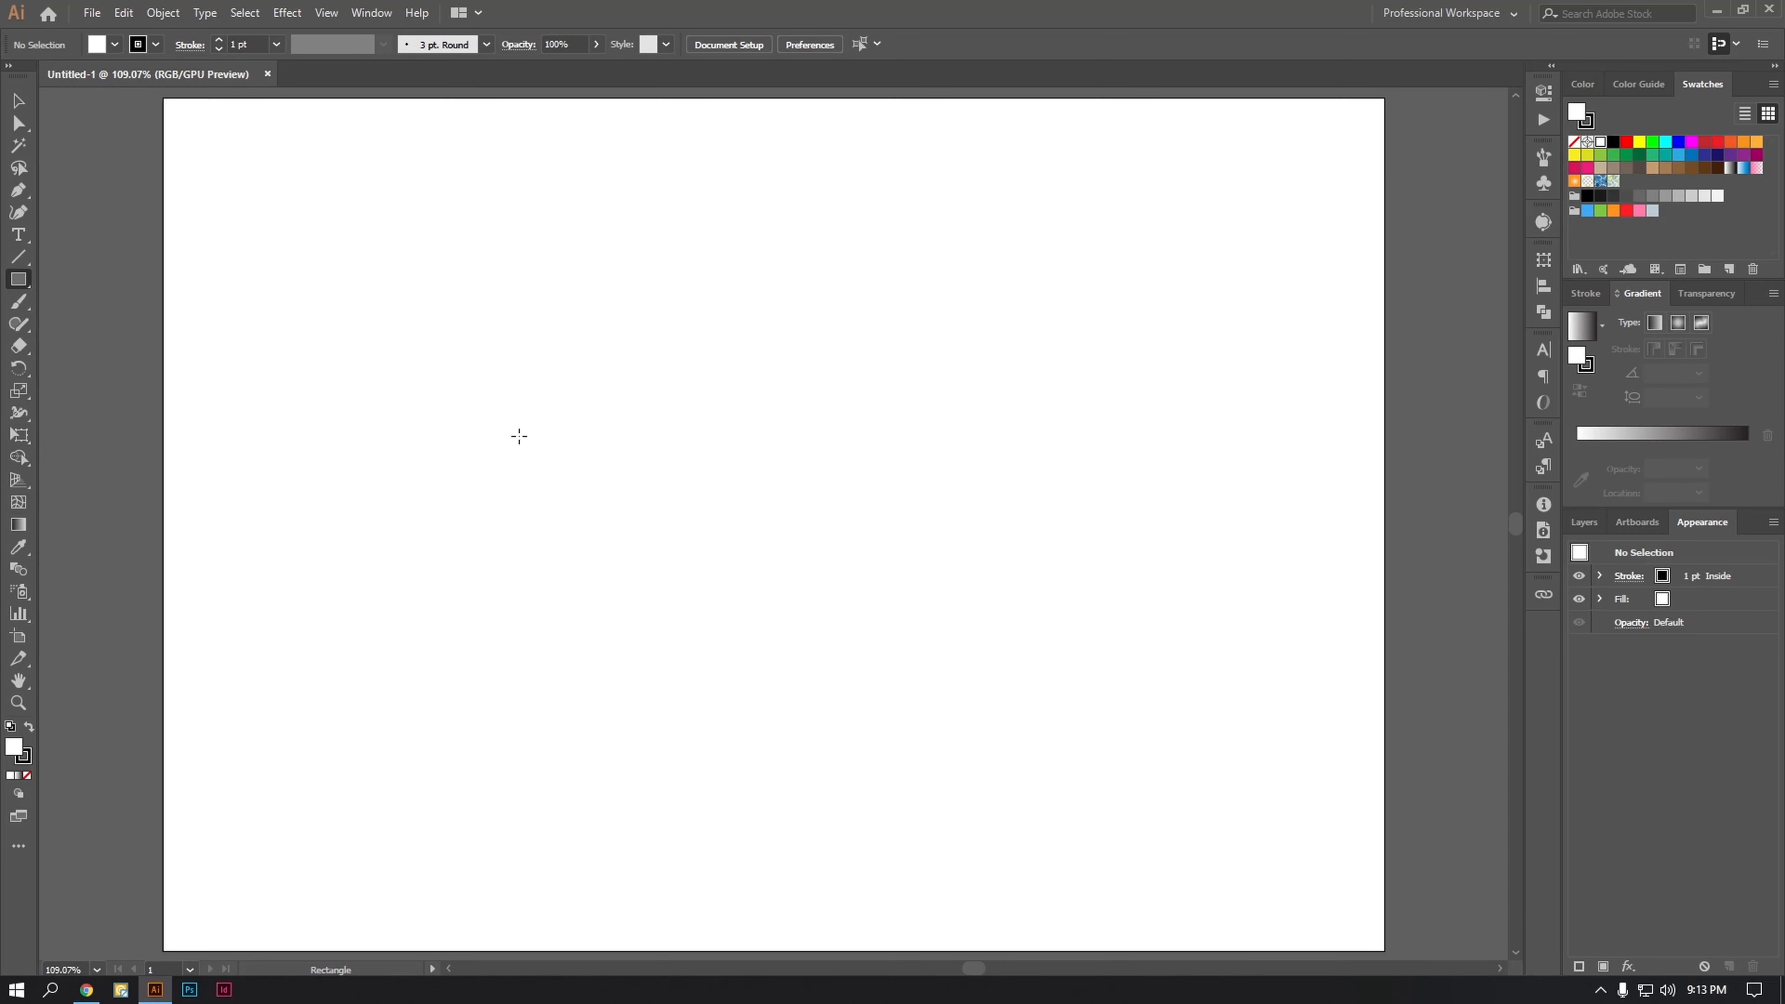
drag(468, 387, 603, 502)
key(shift+x)
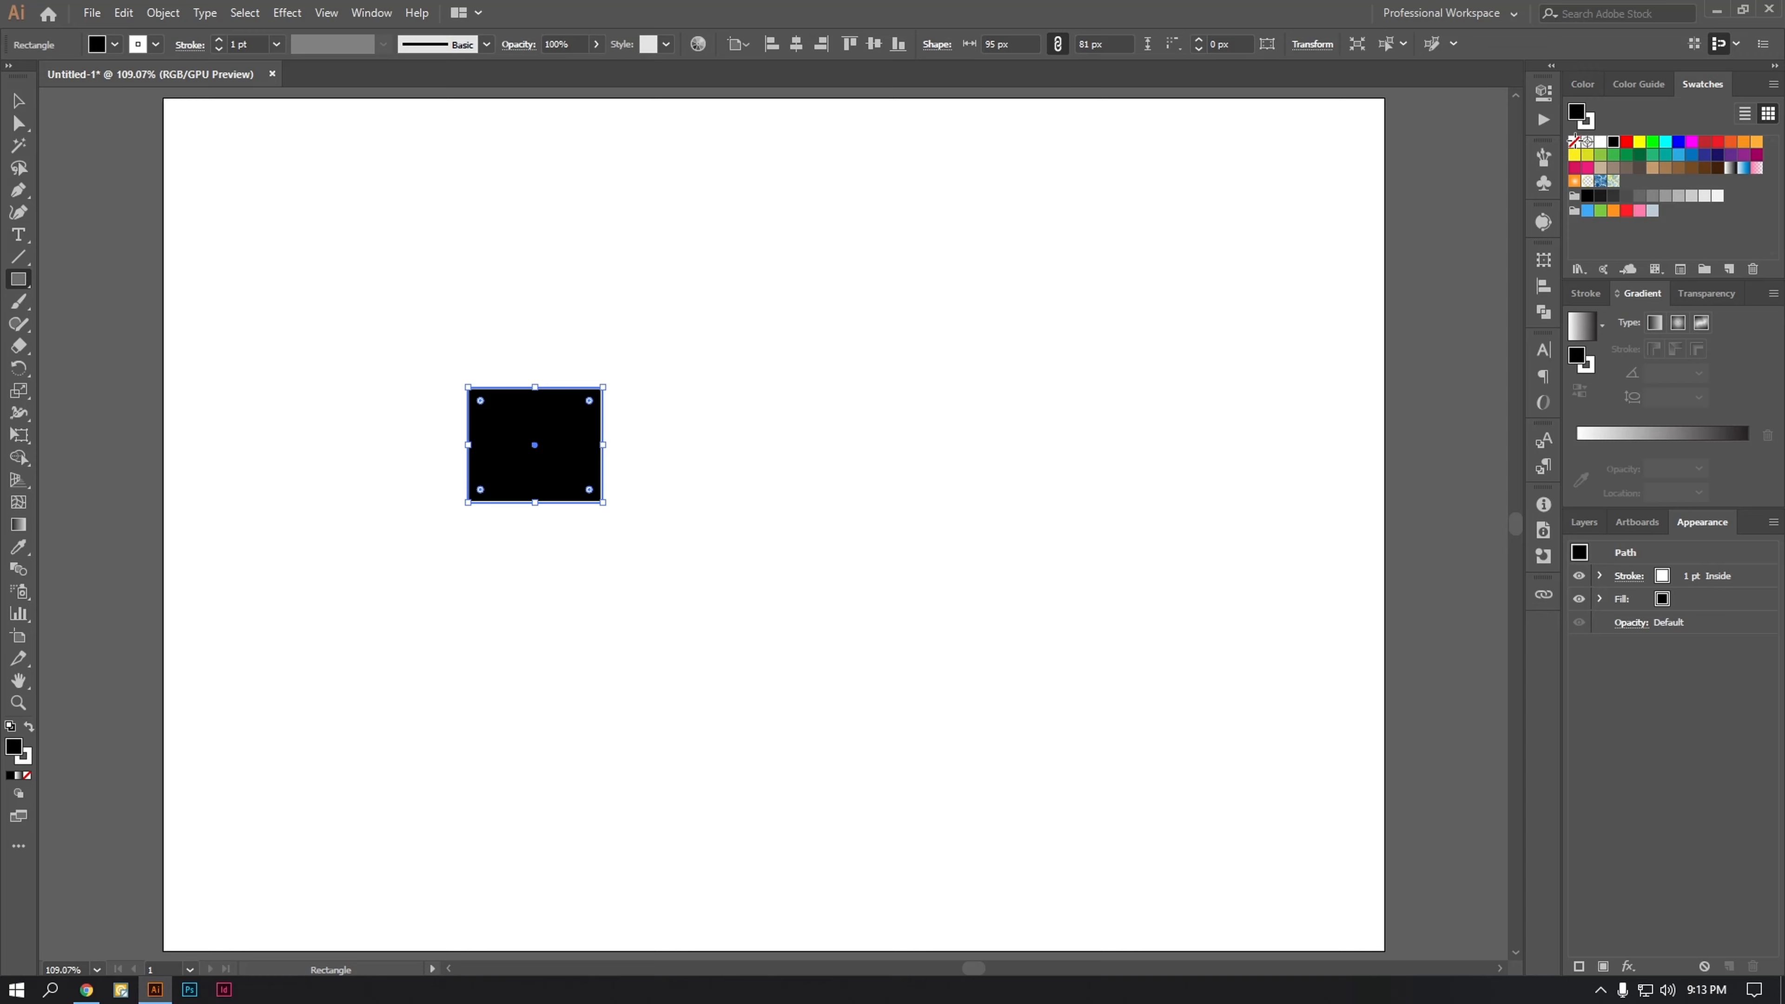
click(1574, 141)
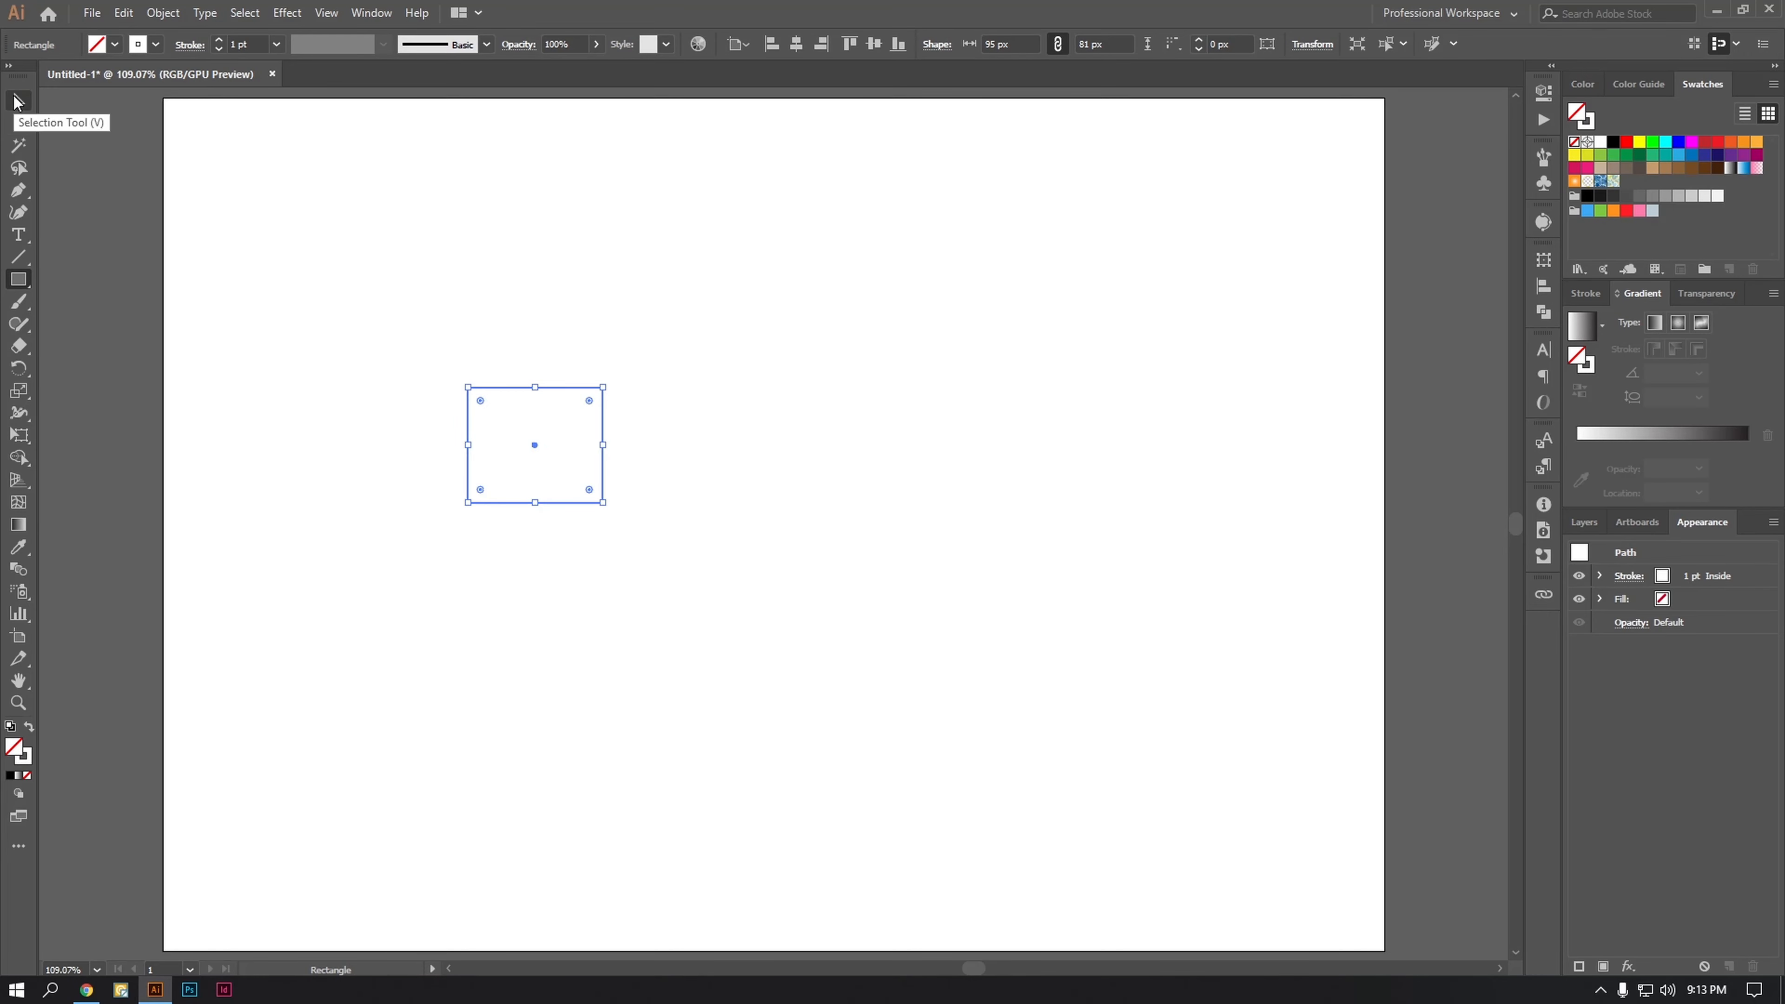
key(shift+x)
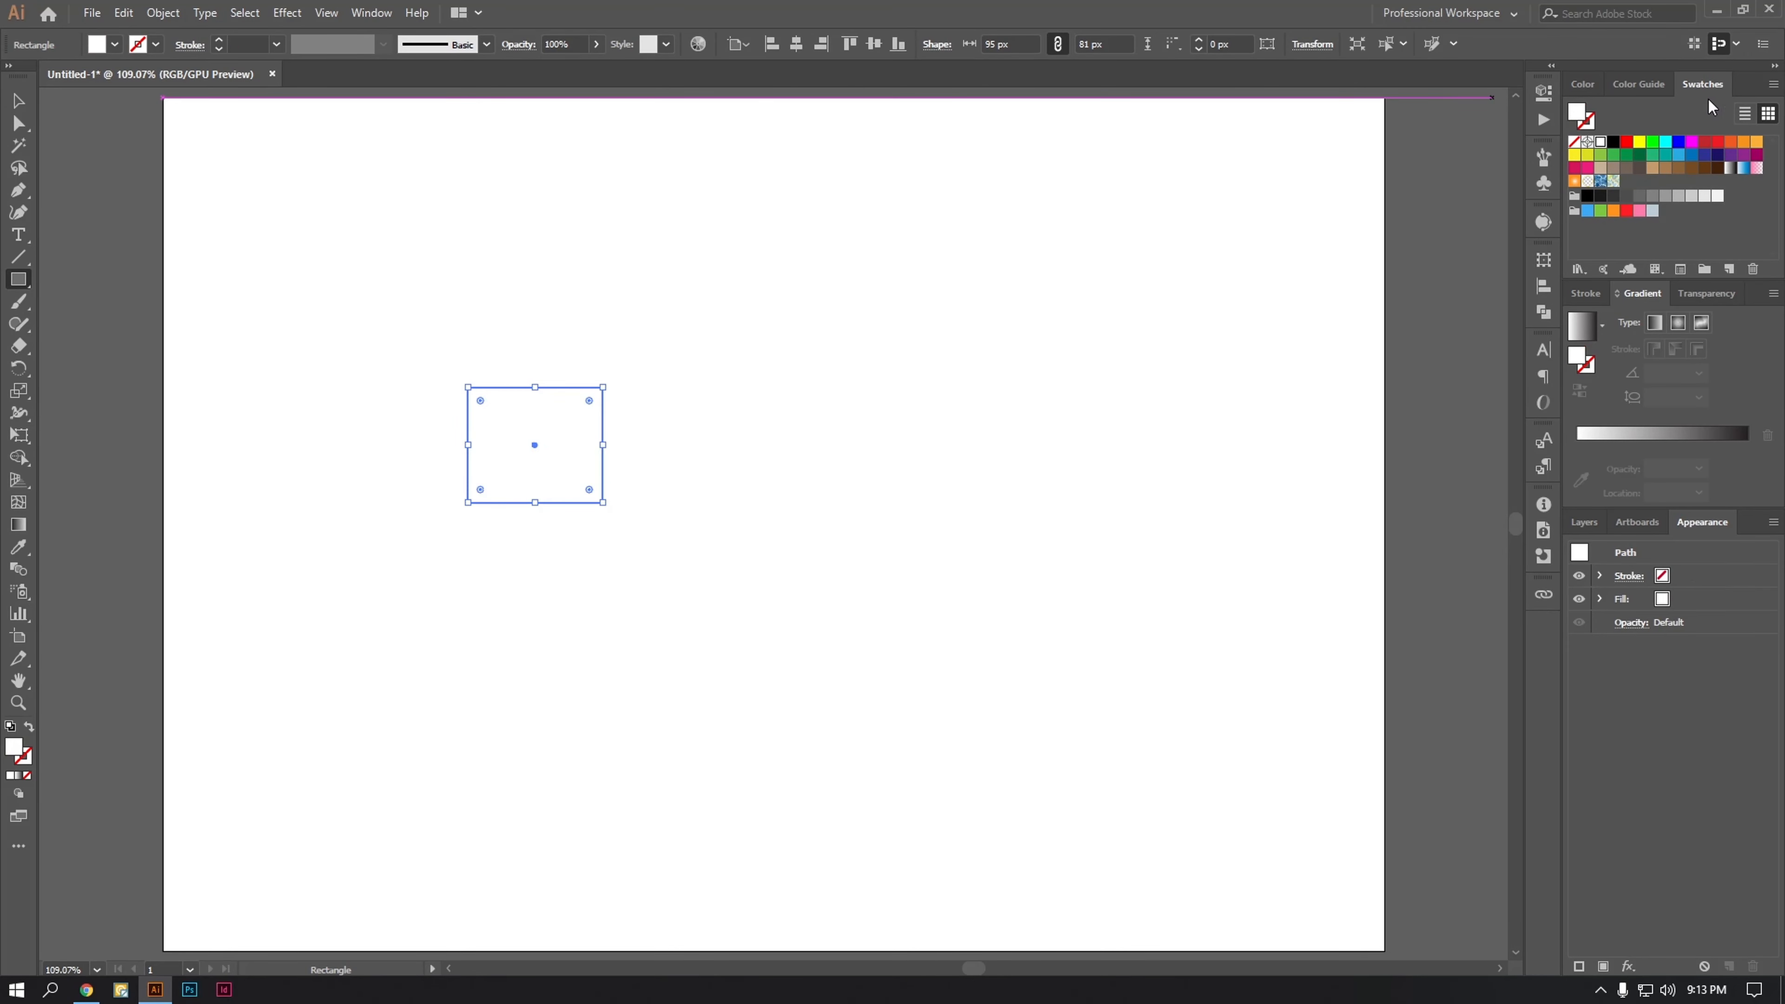
click(1616, 141)
Step: Move the black rectangle slightly up and to the left, and place a copy overlapping its lower-right corner
click(17, 102)
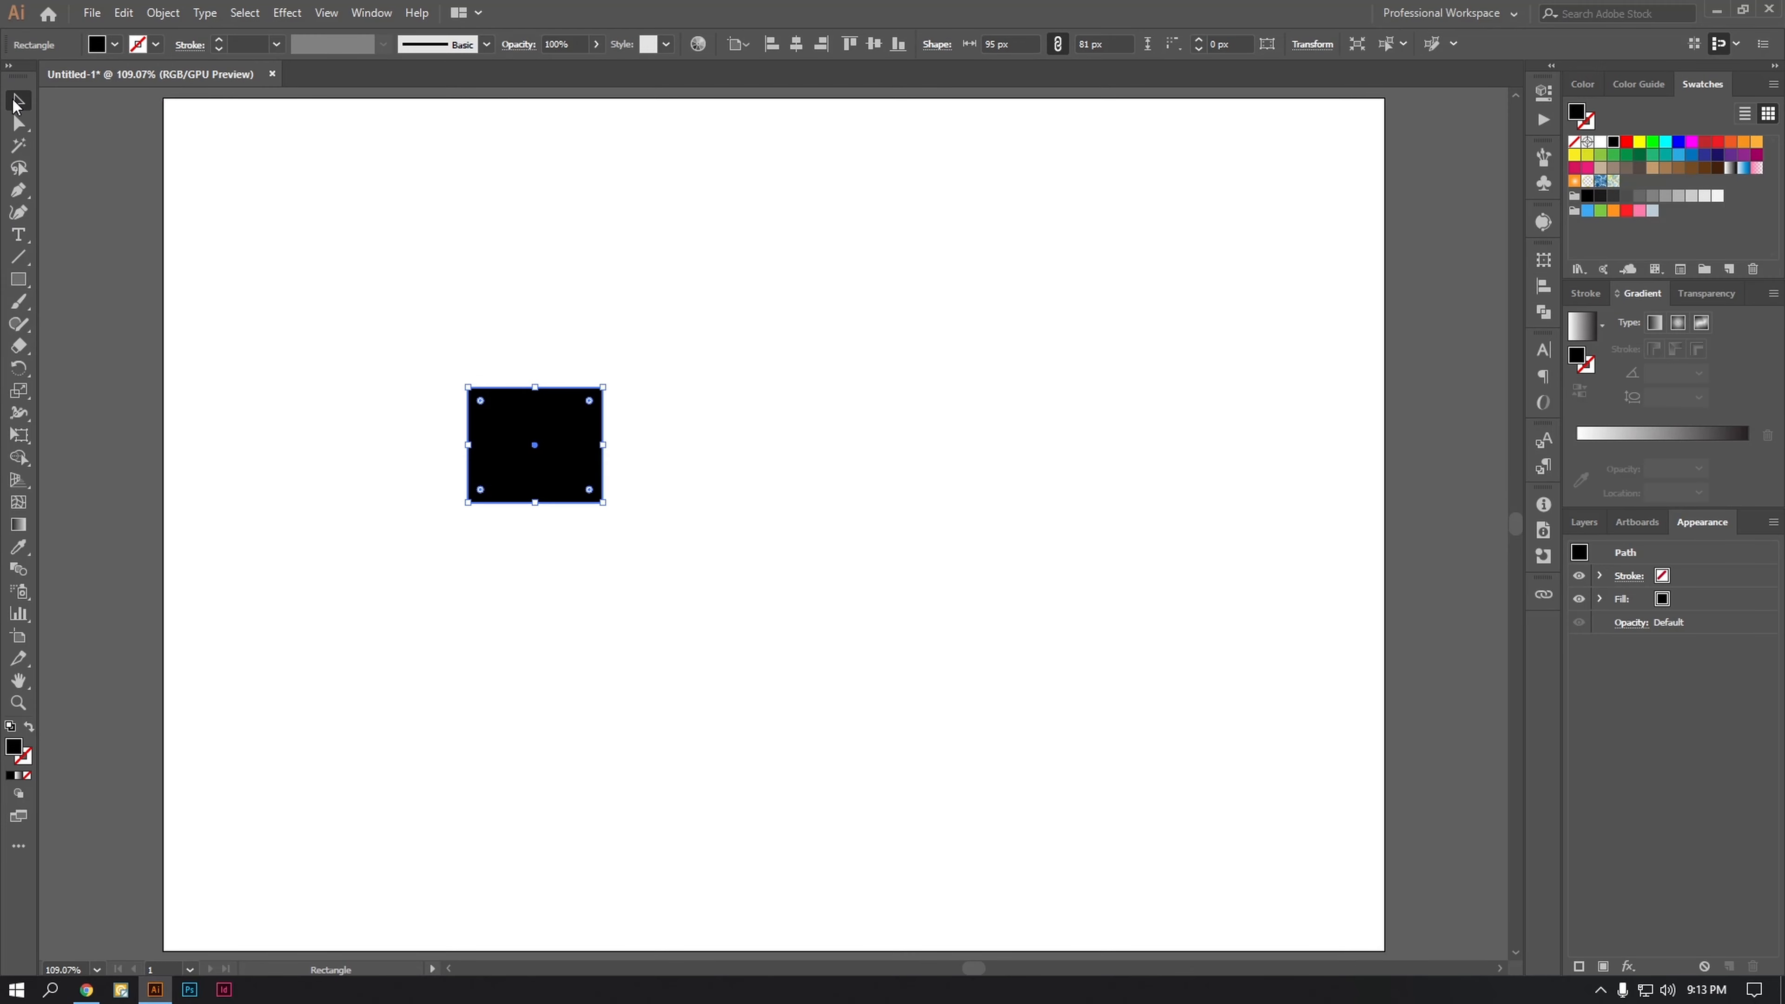
click(490, 183)
drag(547, 426, 586, 444)
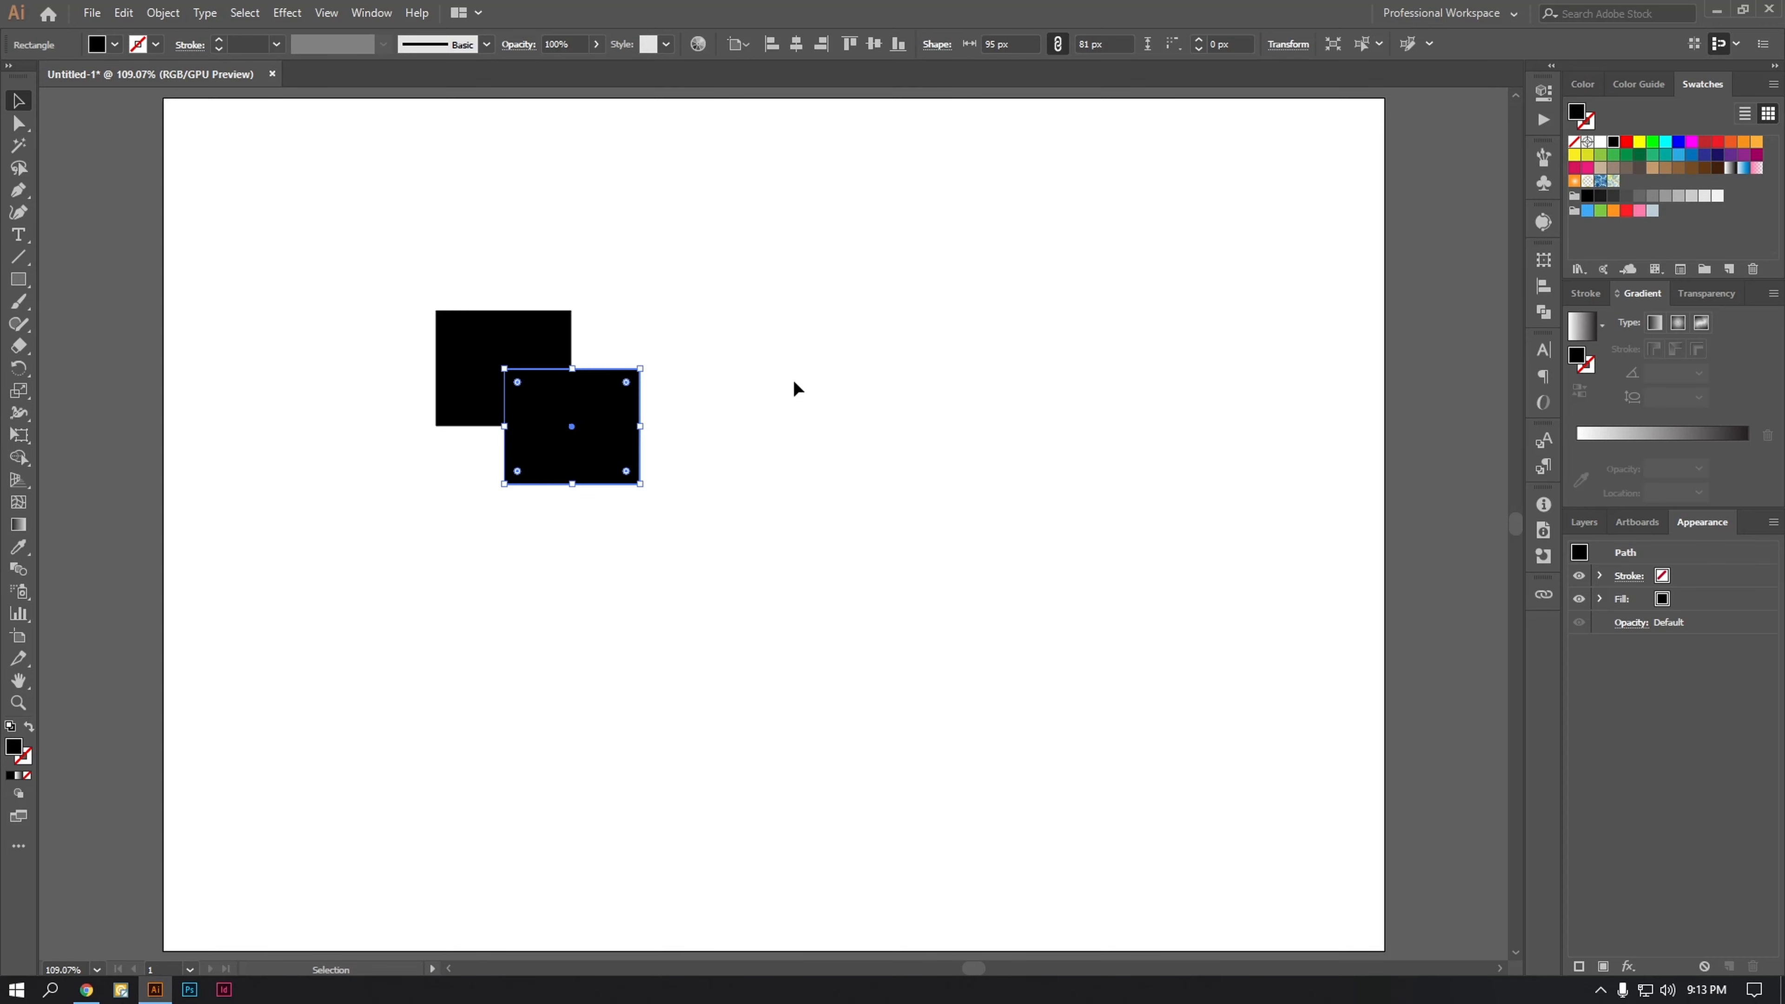
click(794, 382)
Step: Cut out the overlap of the two rectangles with the Pathfinder Exclude operation
drag(708, 326, 406, 512)
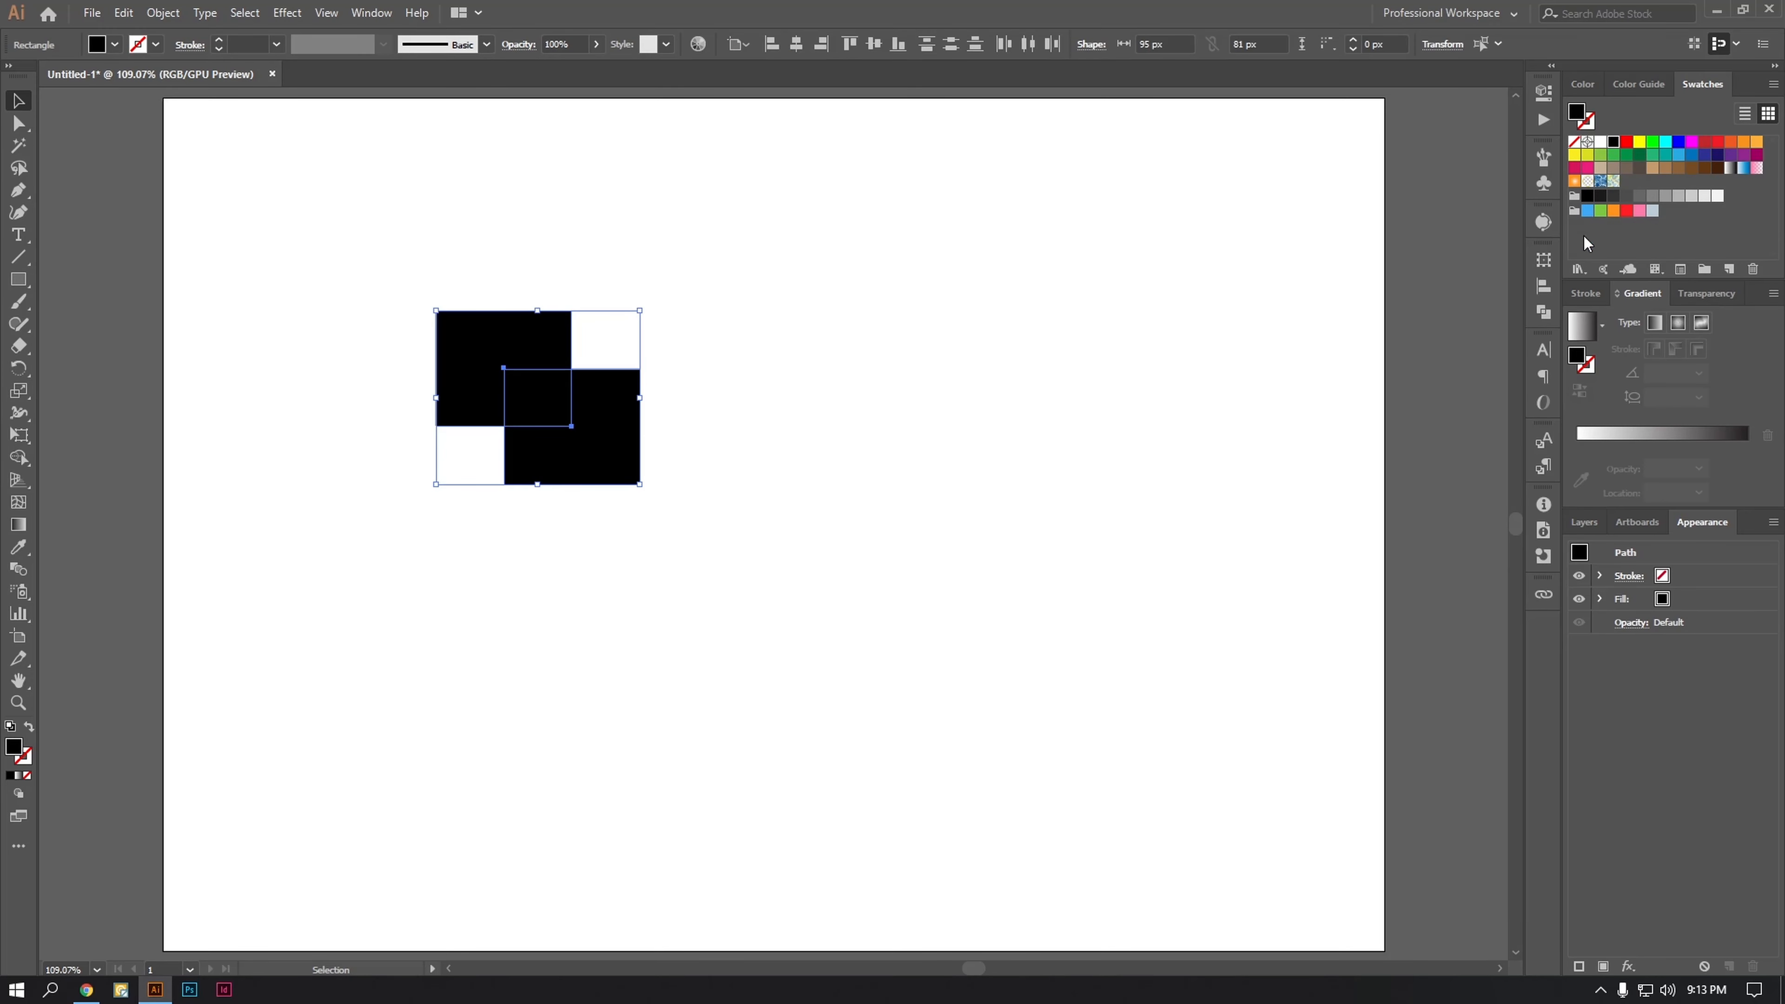
click(1543, 312)
click(1431, 302)
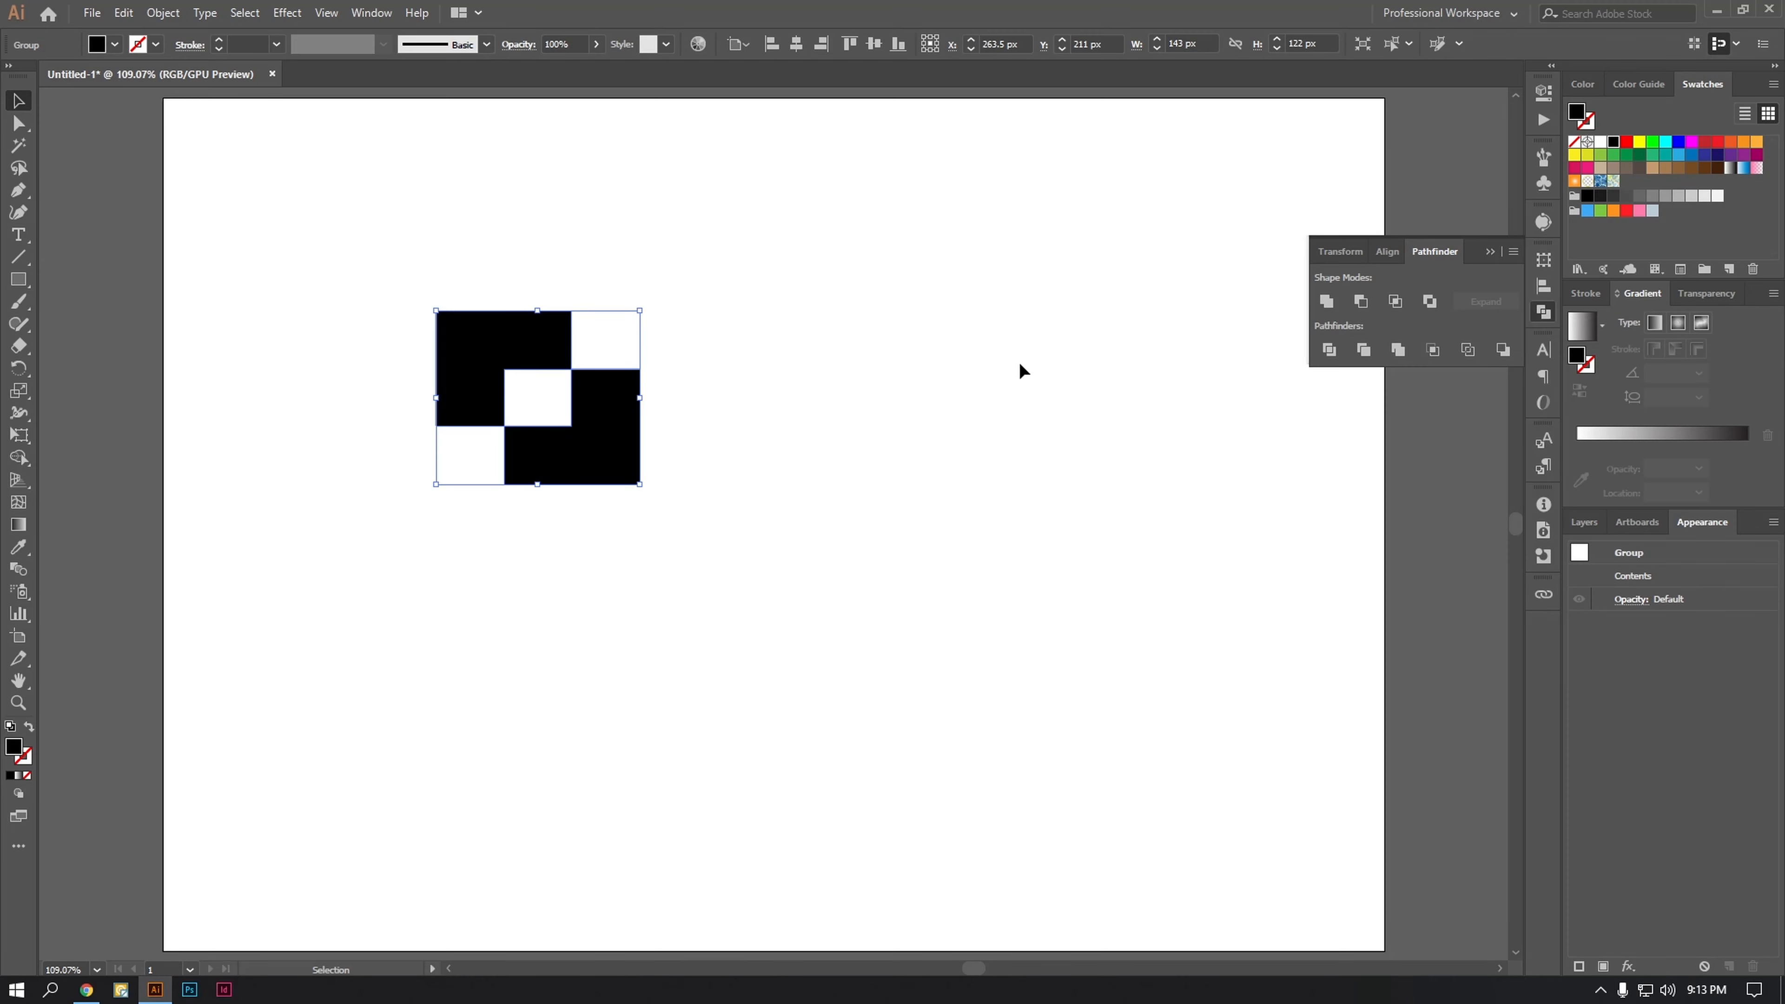
Step: Center the cut-out group horizontally and vertically on the artboard
click(928, 374)
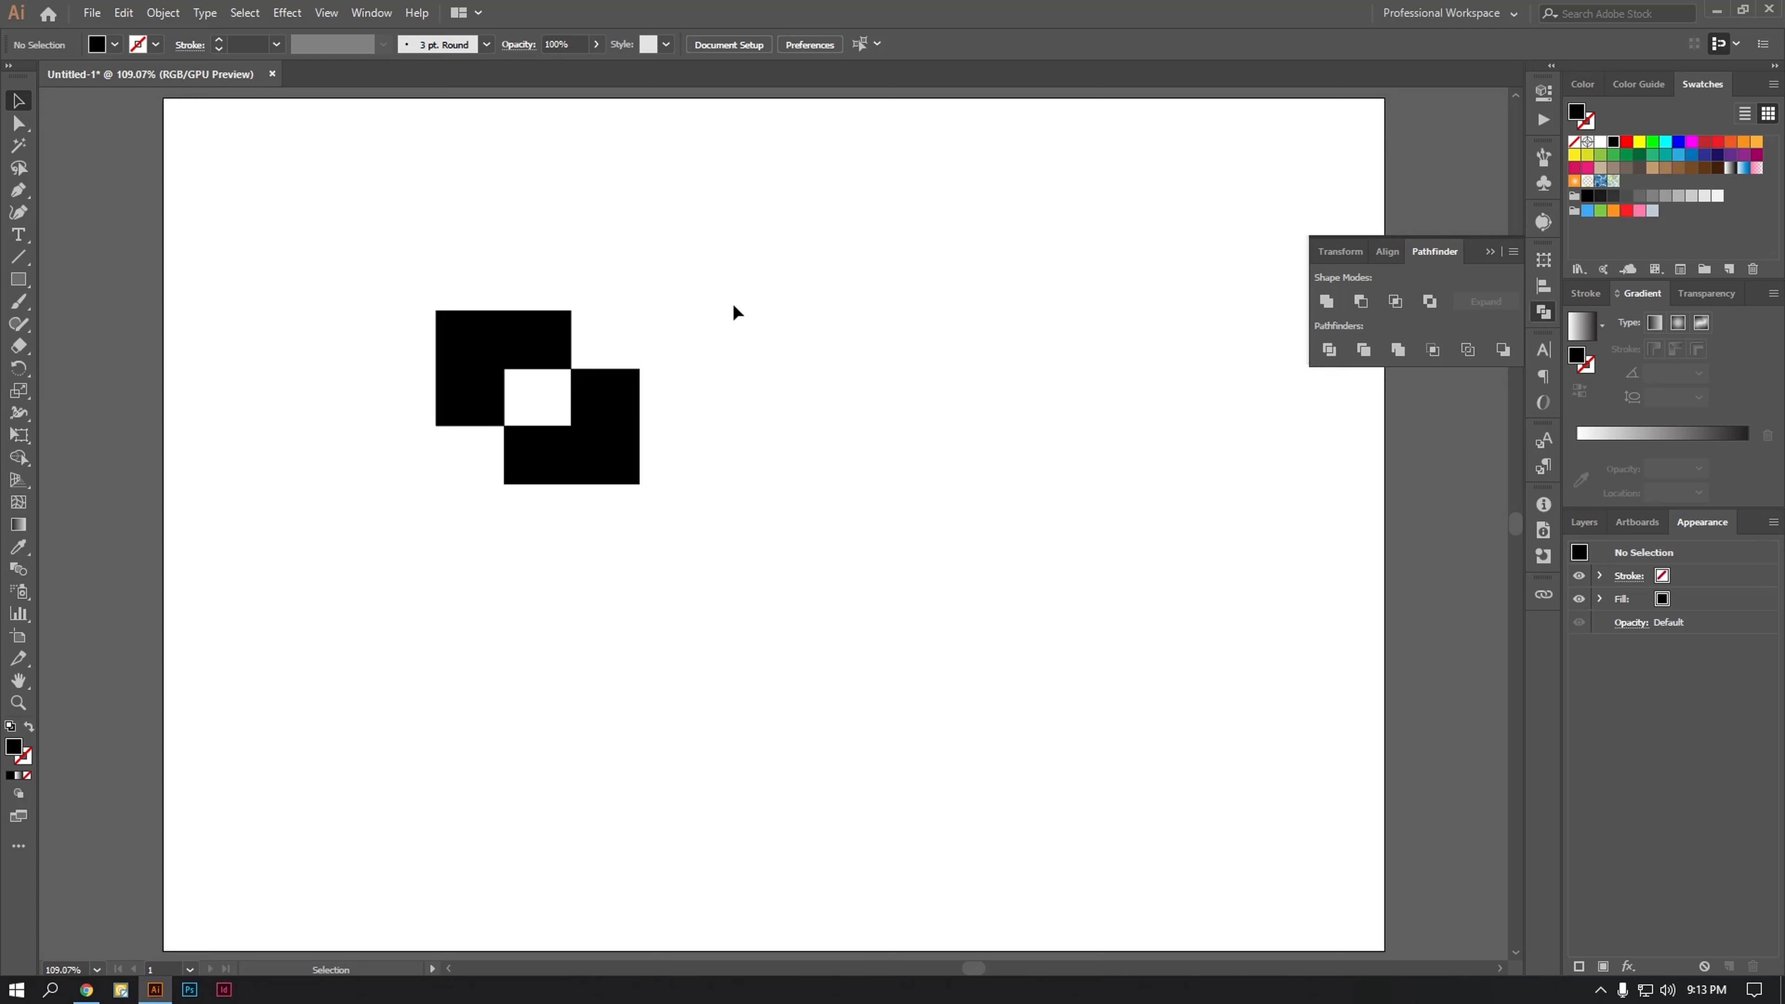
drag(733, 308, 344, 623)
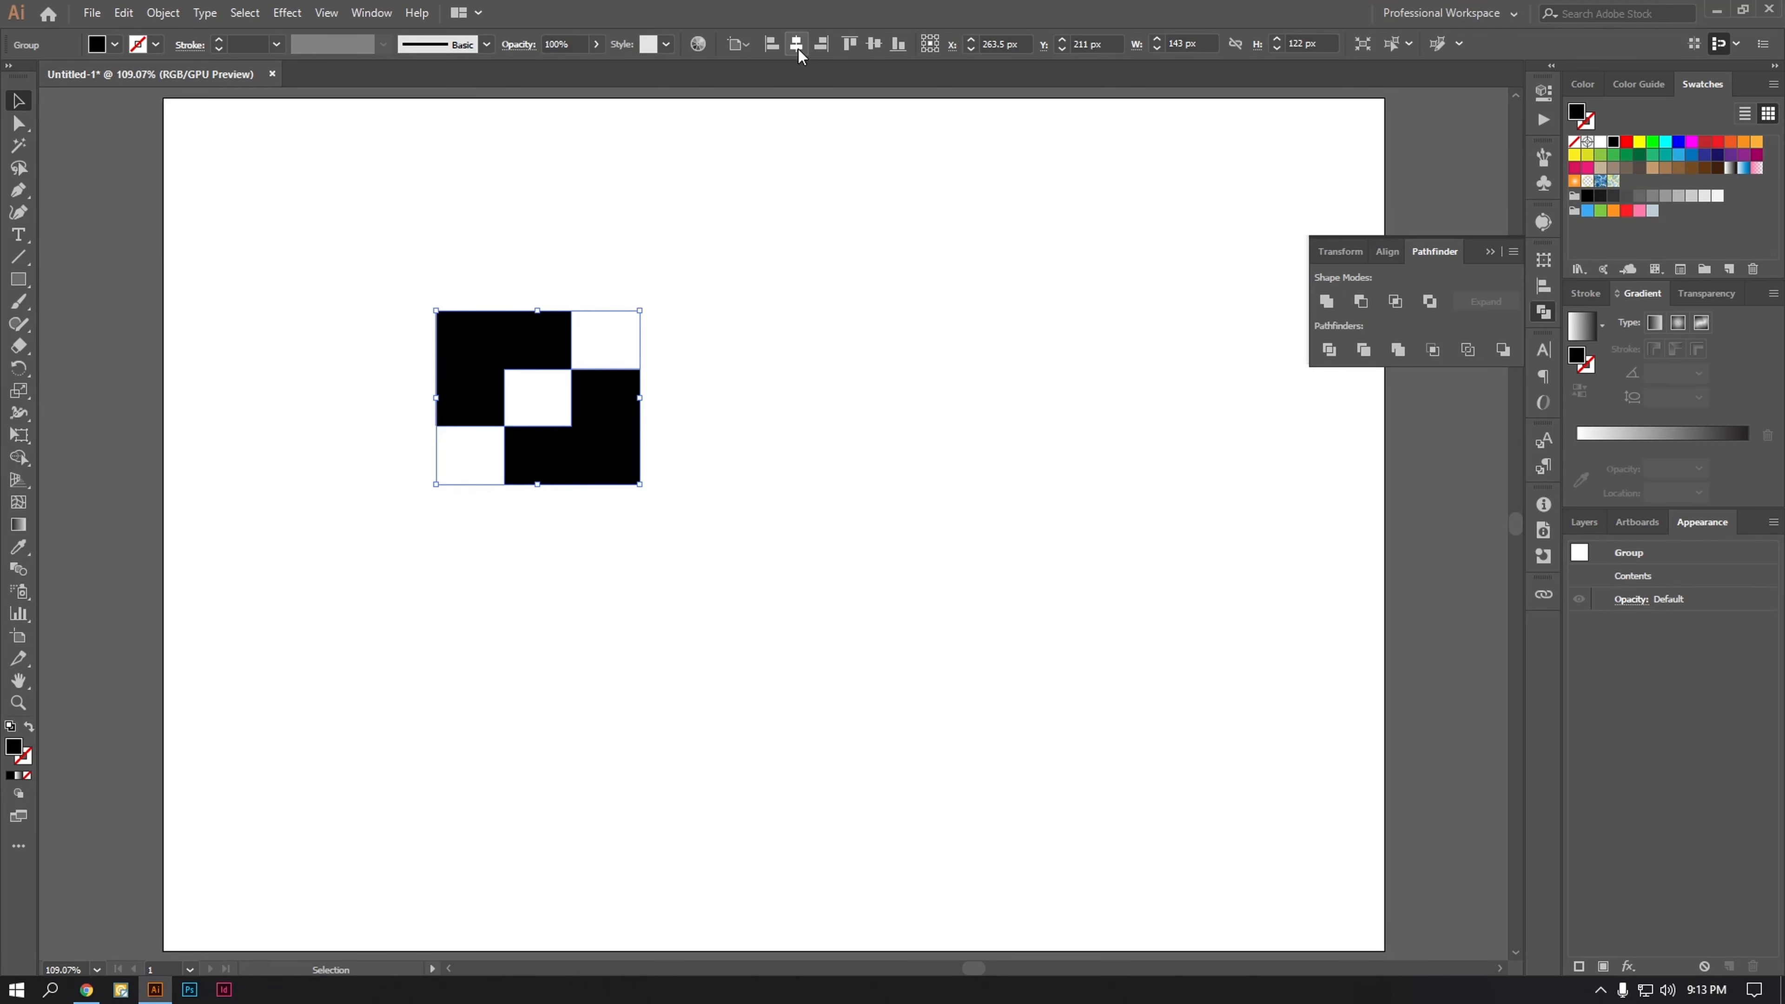
click(797, 45)
click(886, 45)
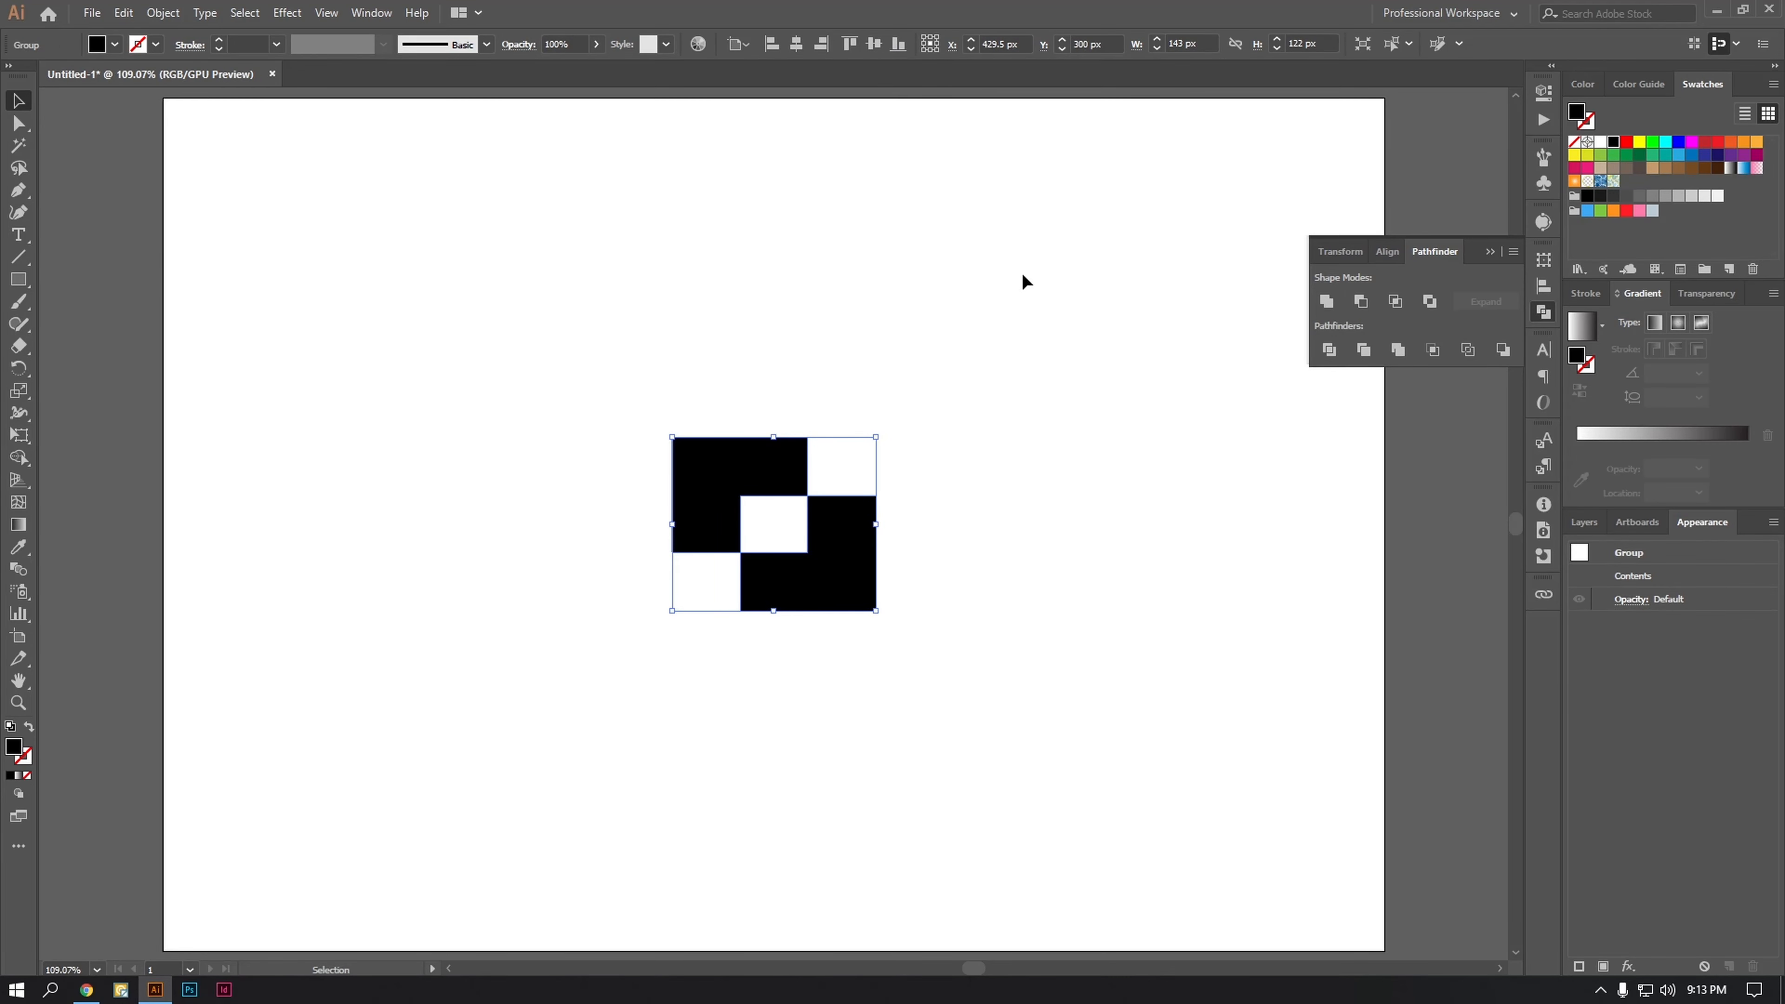
click(1035, 294)
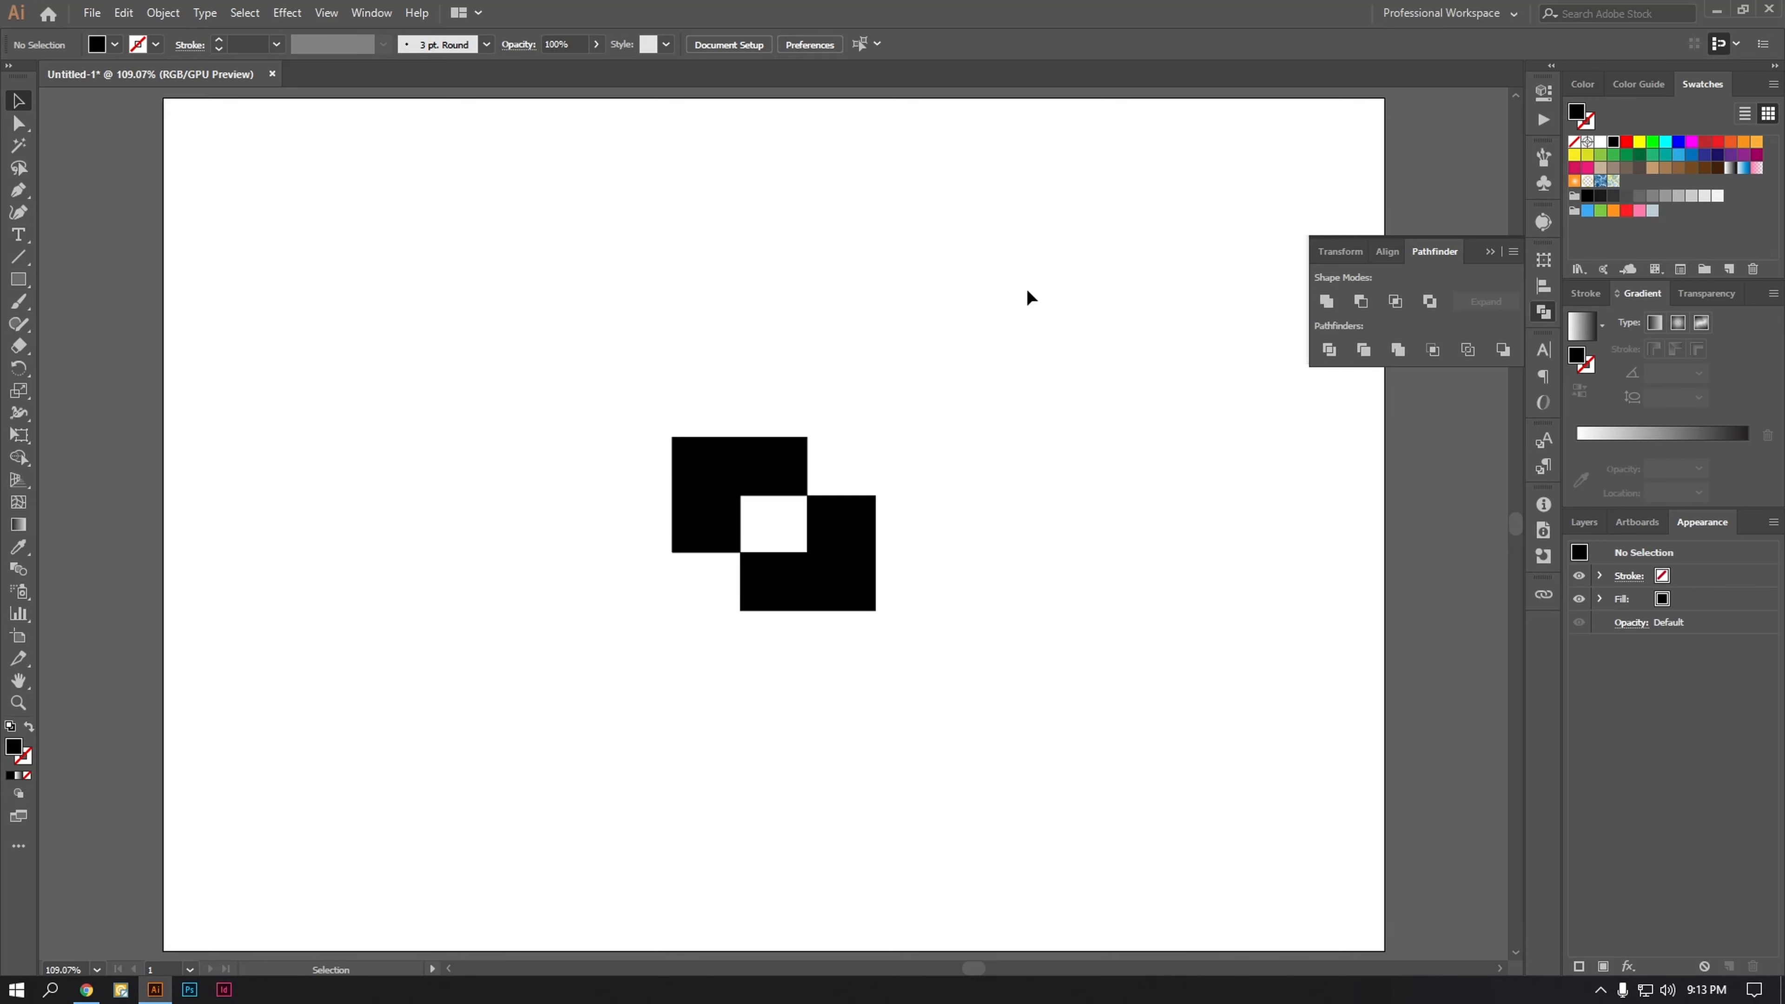
Step: Undo the centering and the Exclude operation to restore the two overlapping rectangles
key(ctrl+z)
key(ctrl+z)
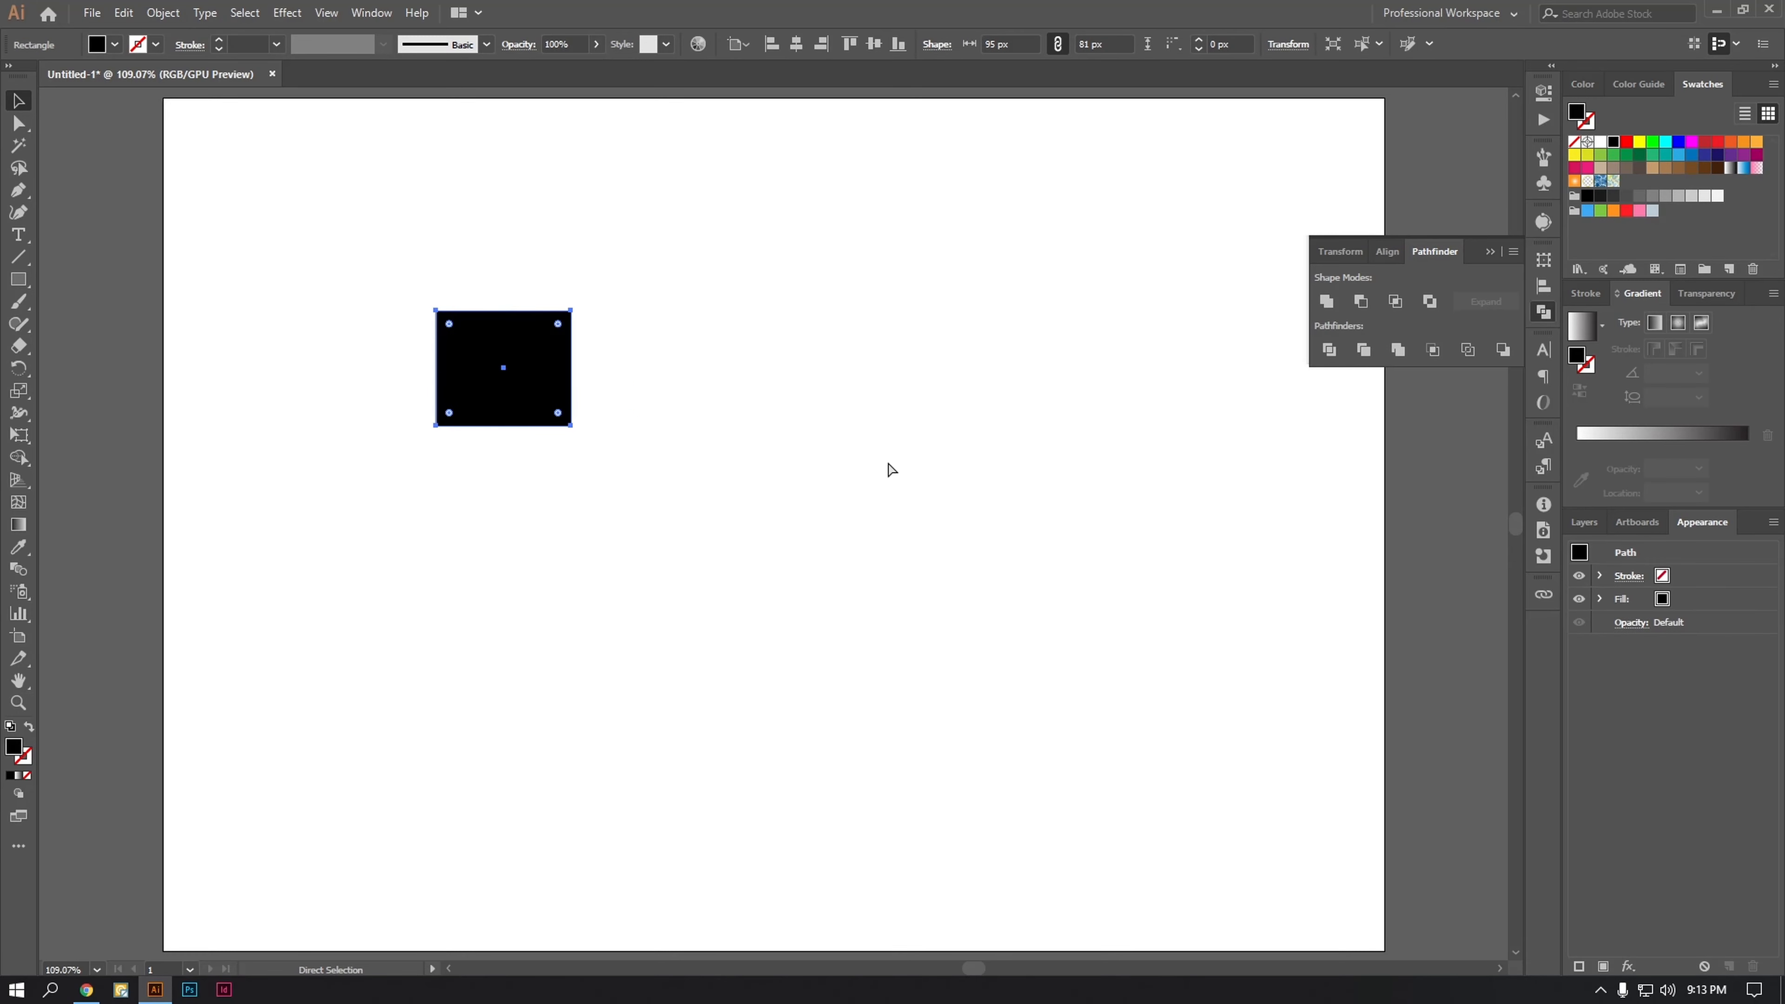
key(ctrl+shift+z)
Step: Move both overlapping rectangles together closer to the artboard's upper-left corner
click(771, 445)
drag(663, 280, 422, 541)
drag(570, 465, 413, 445)
click(335, 620)
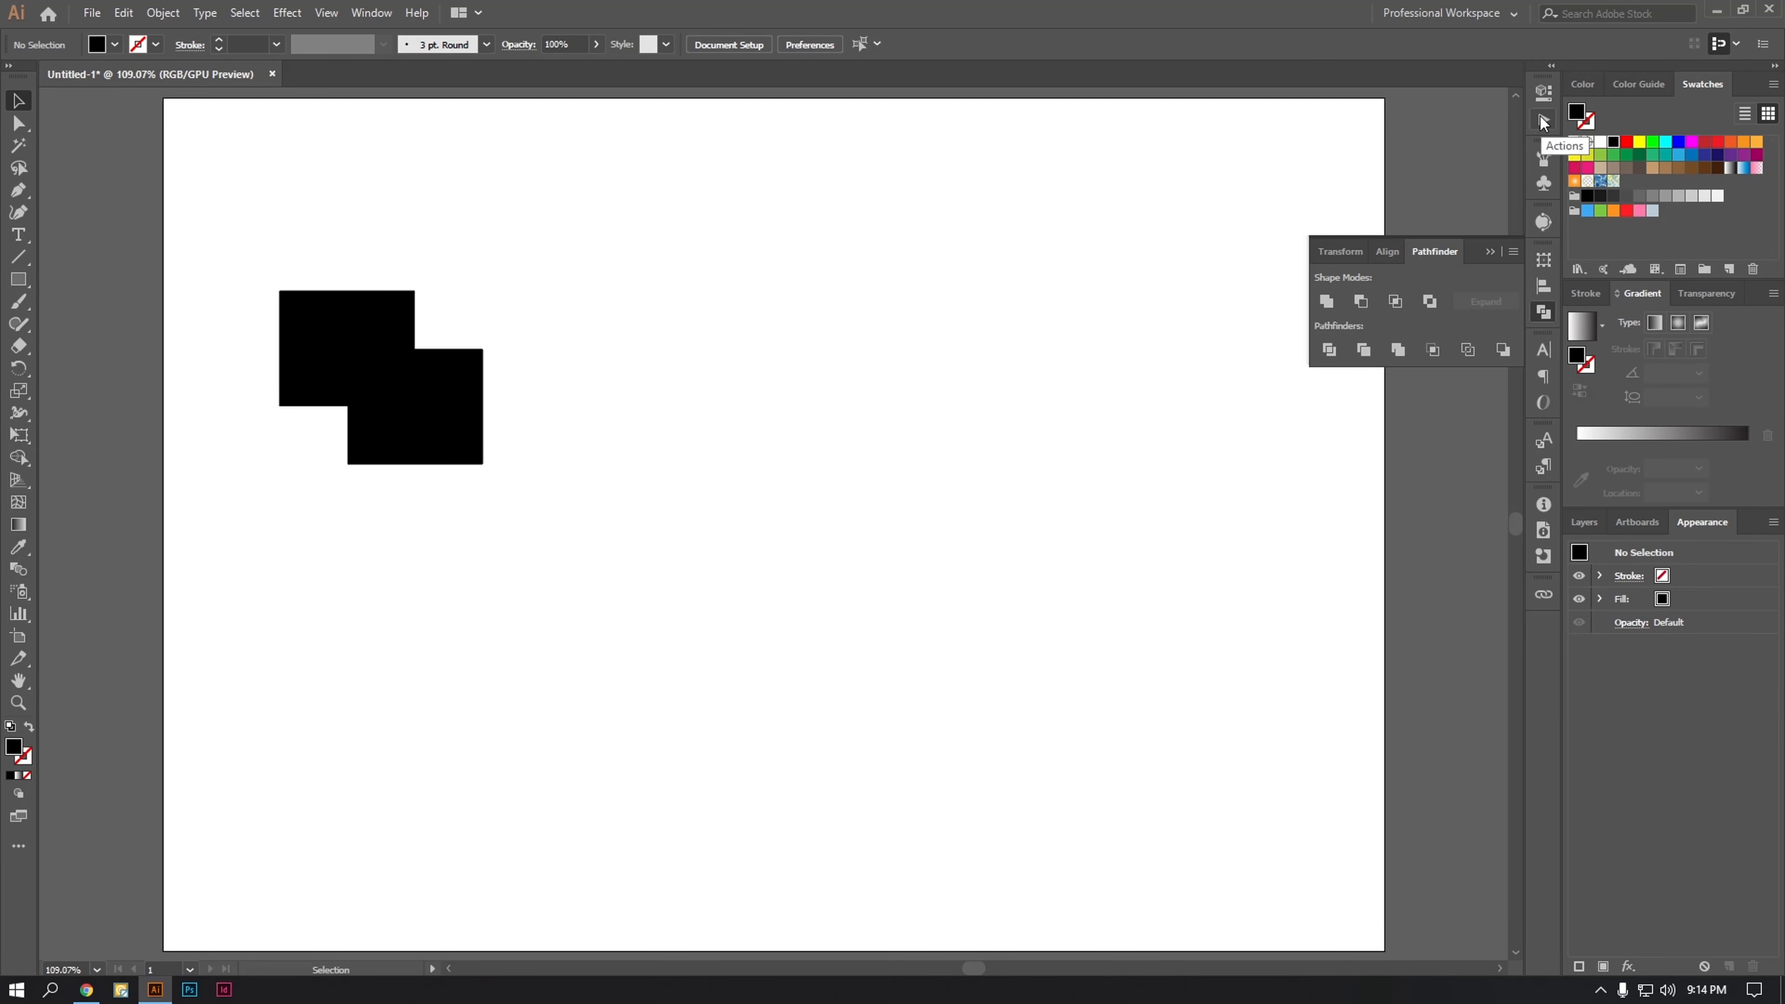
Step: Display the document's Actions and examine the entries of the Default Actions set
click(366, 14)
click(457, 203)
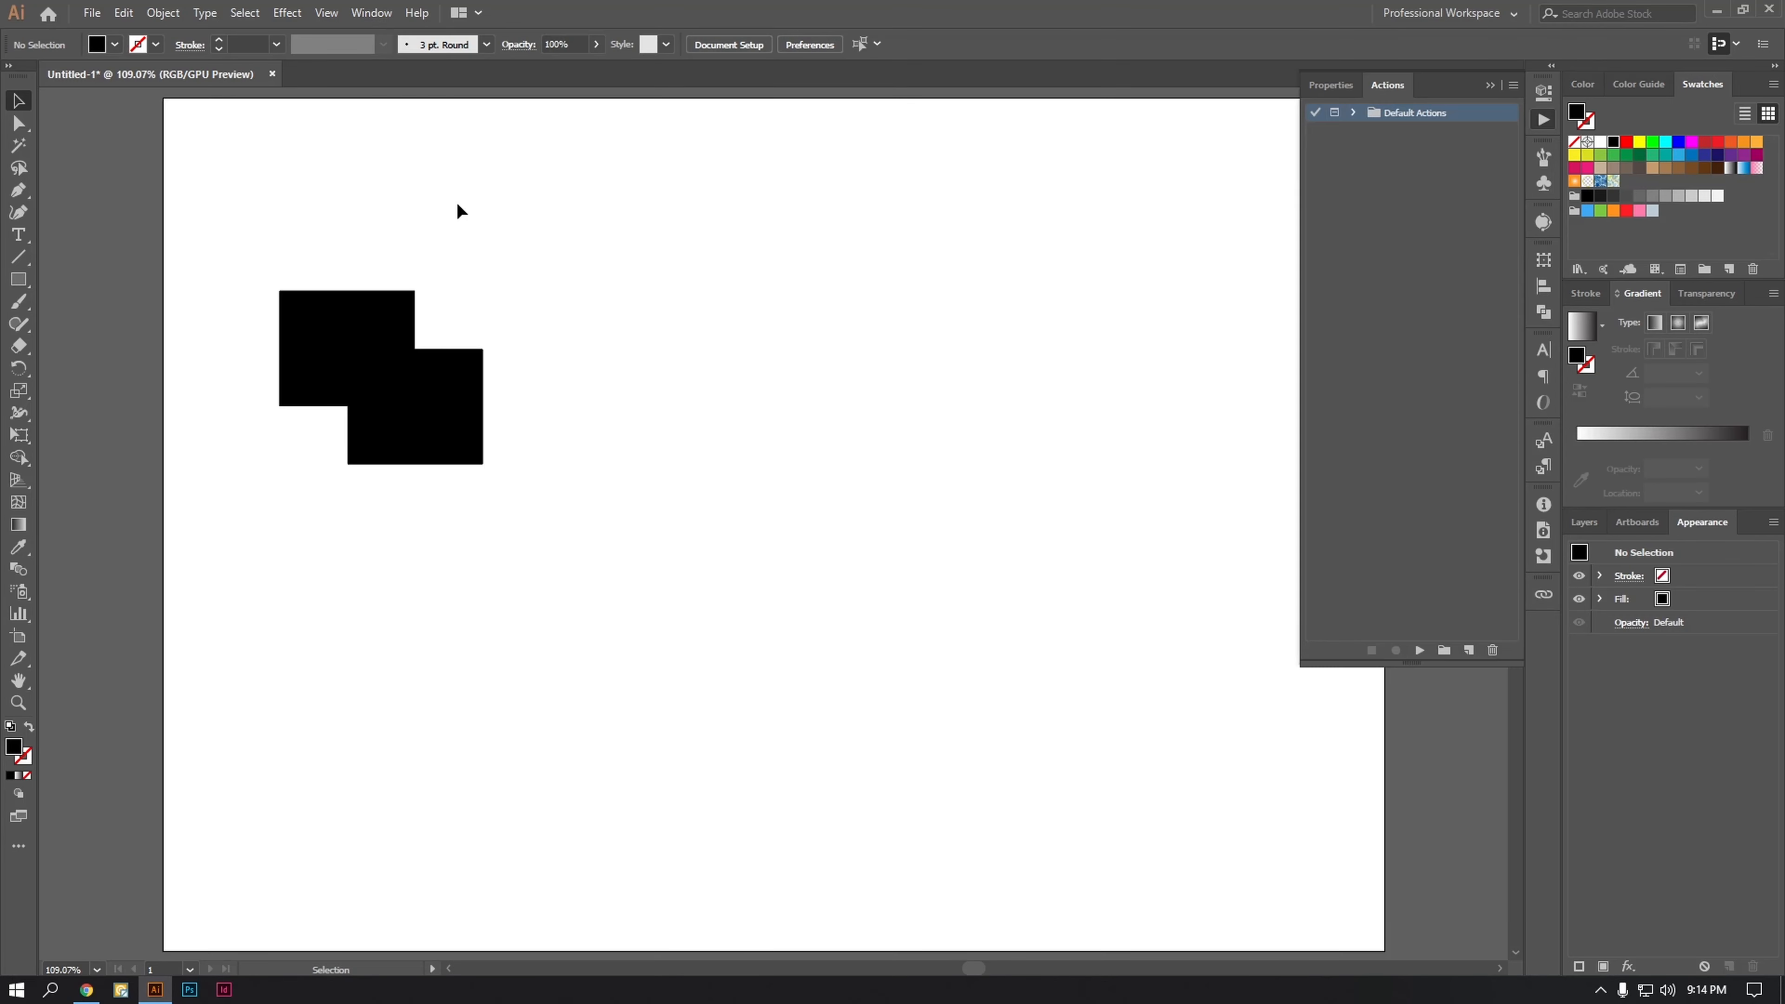
click(1353, 114)
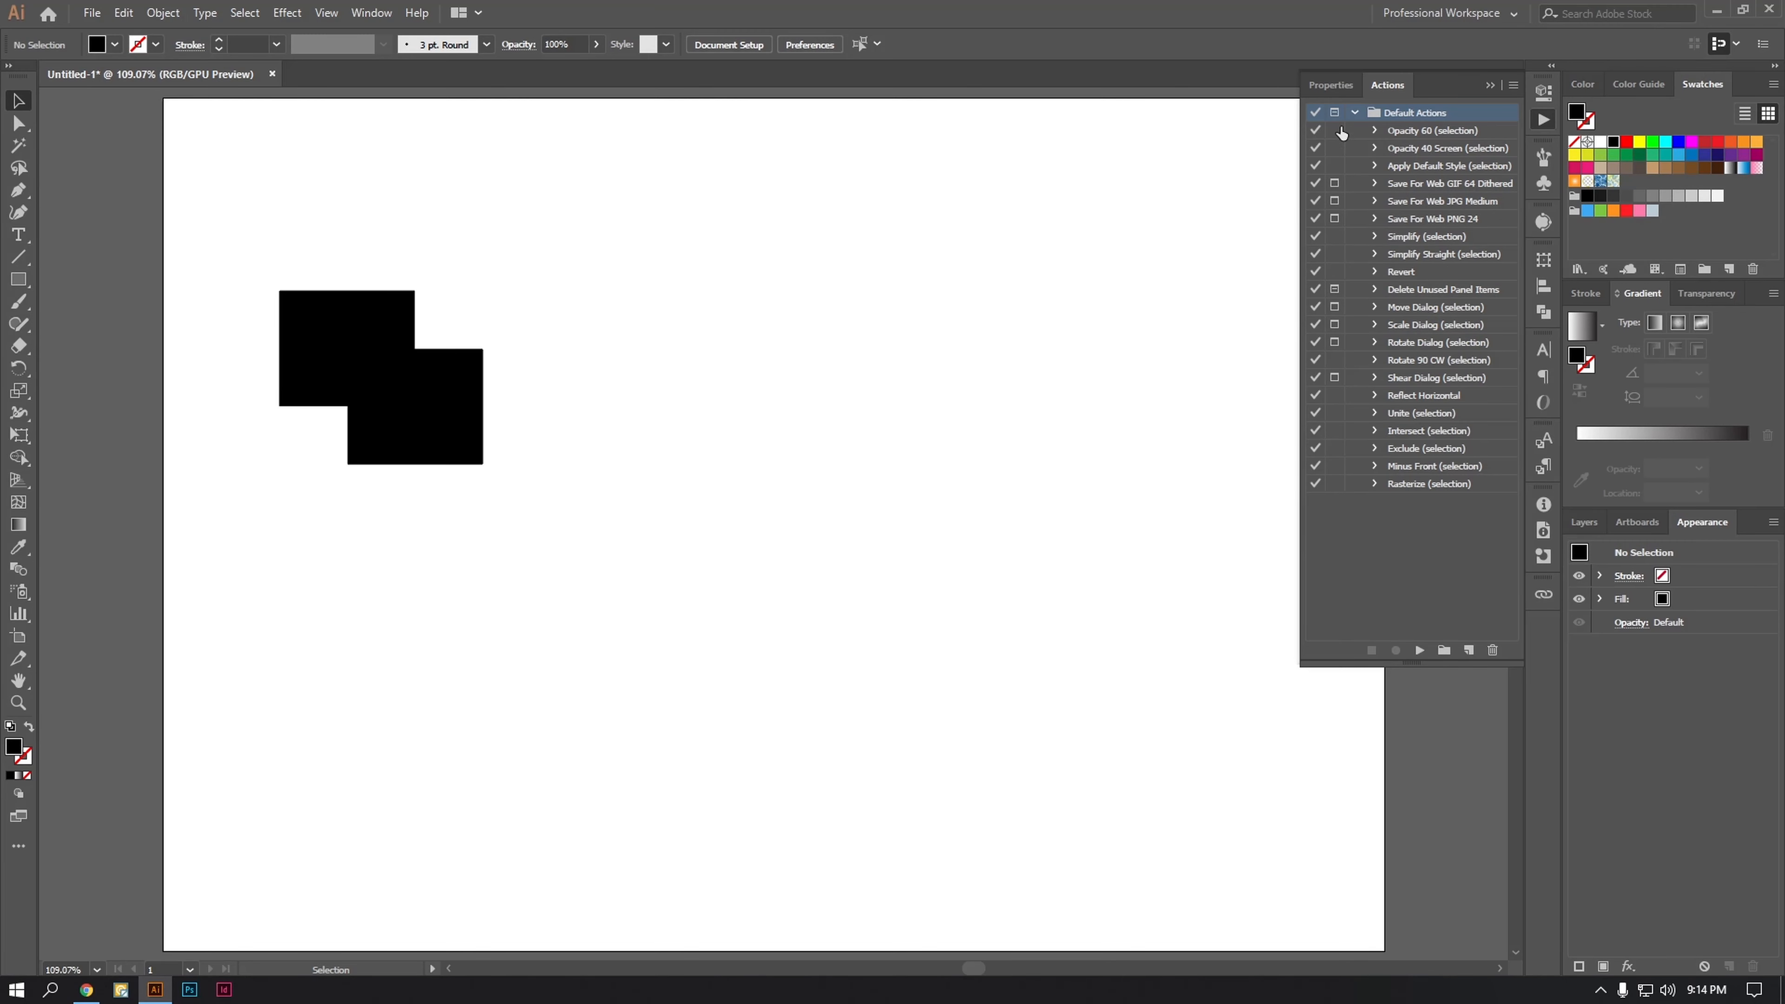
click(1355, 111)
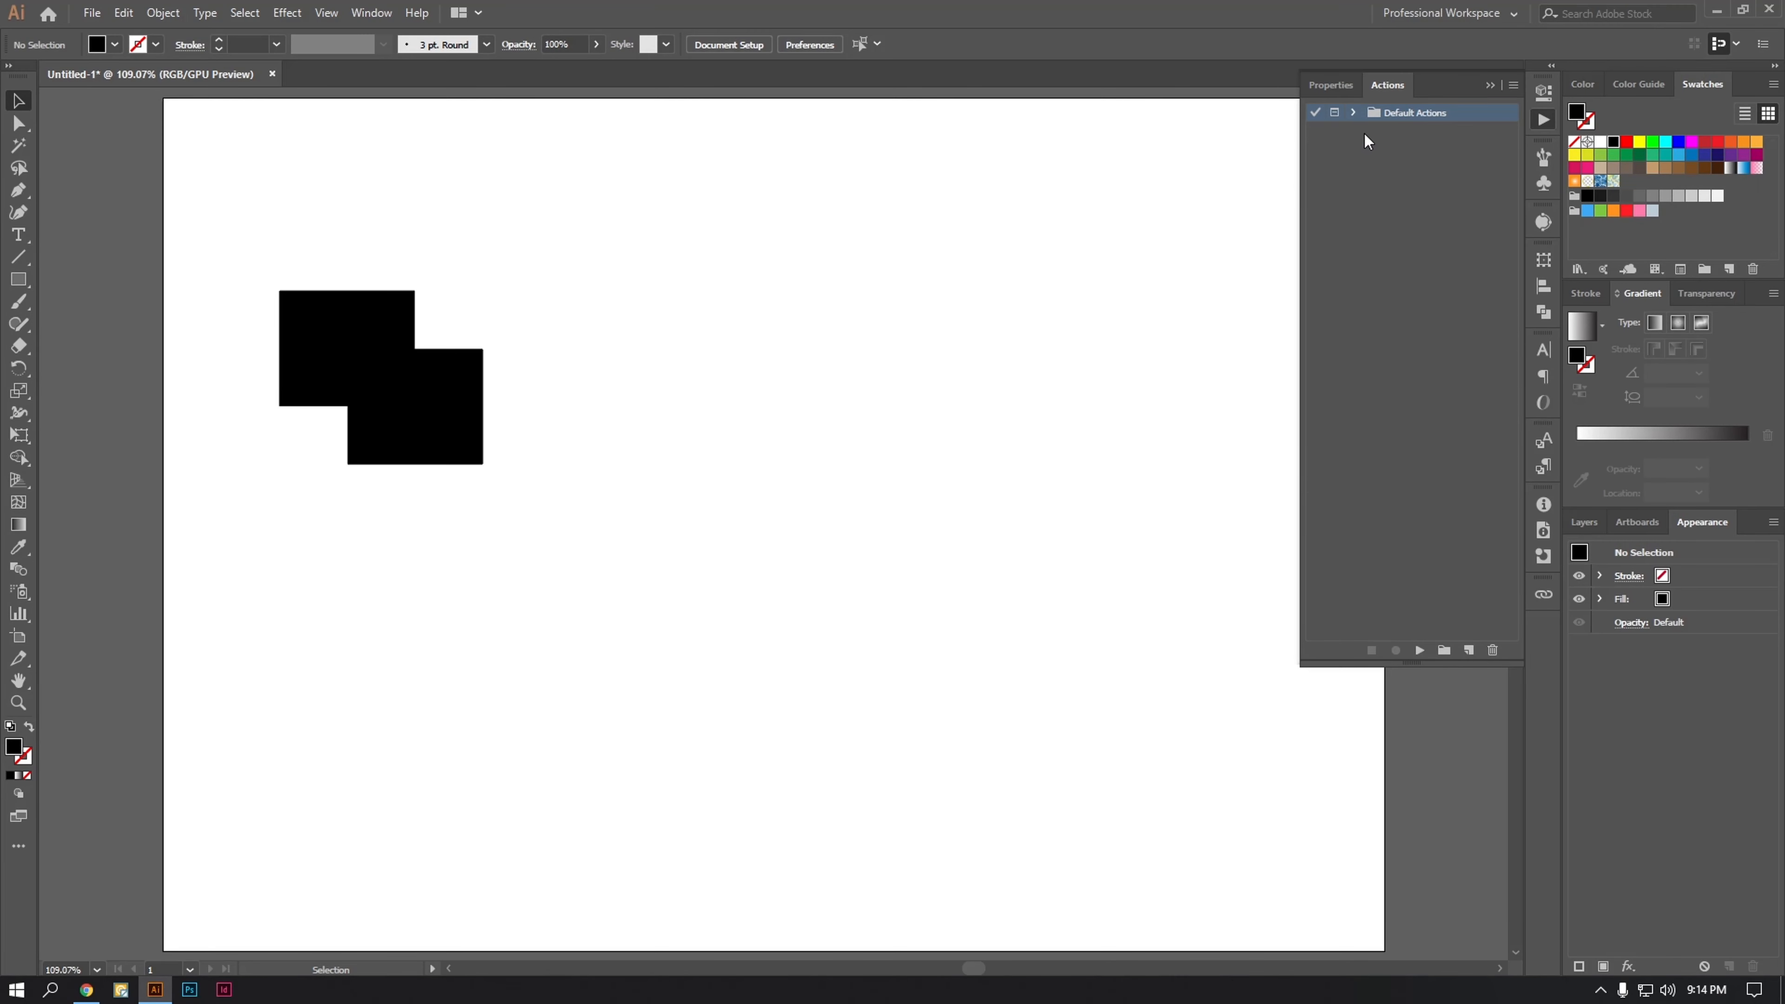
Step: Create a new action set named Tech TD
click(1444, 652)
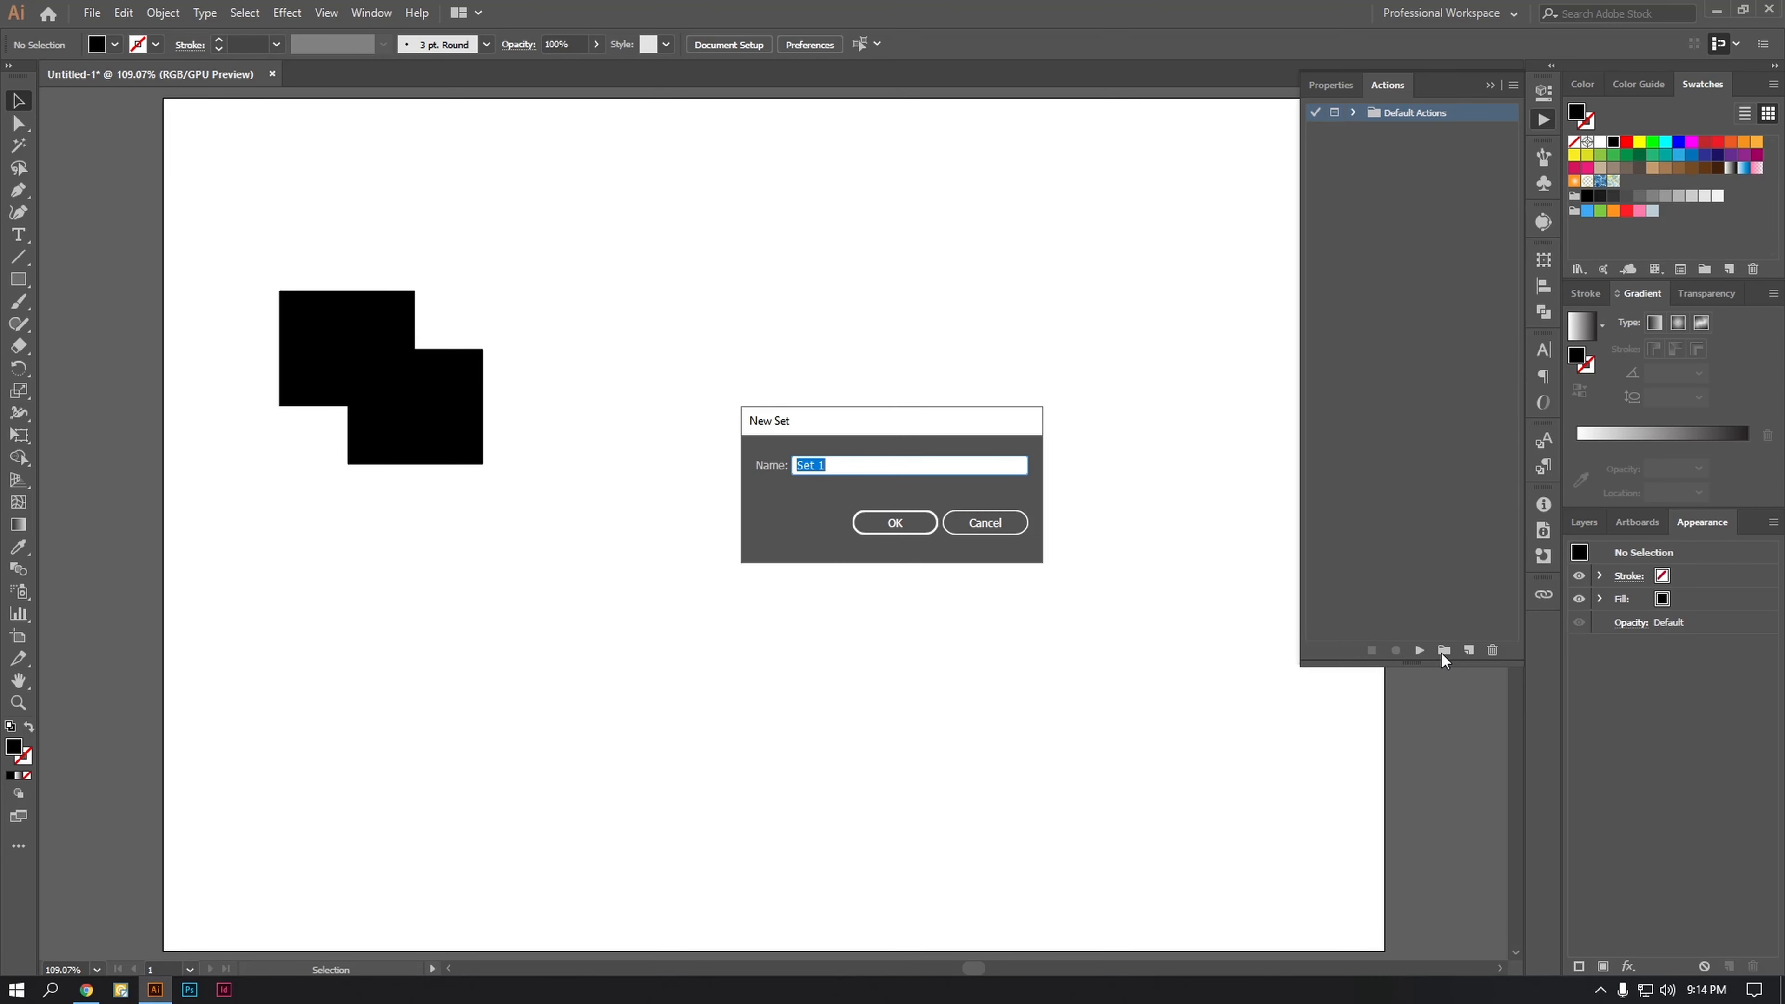
text(Tech TD)
key(Return)
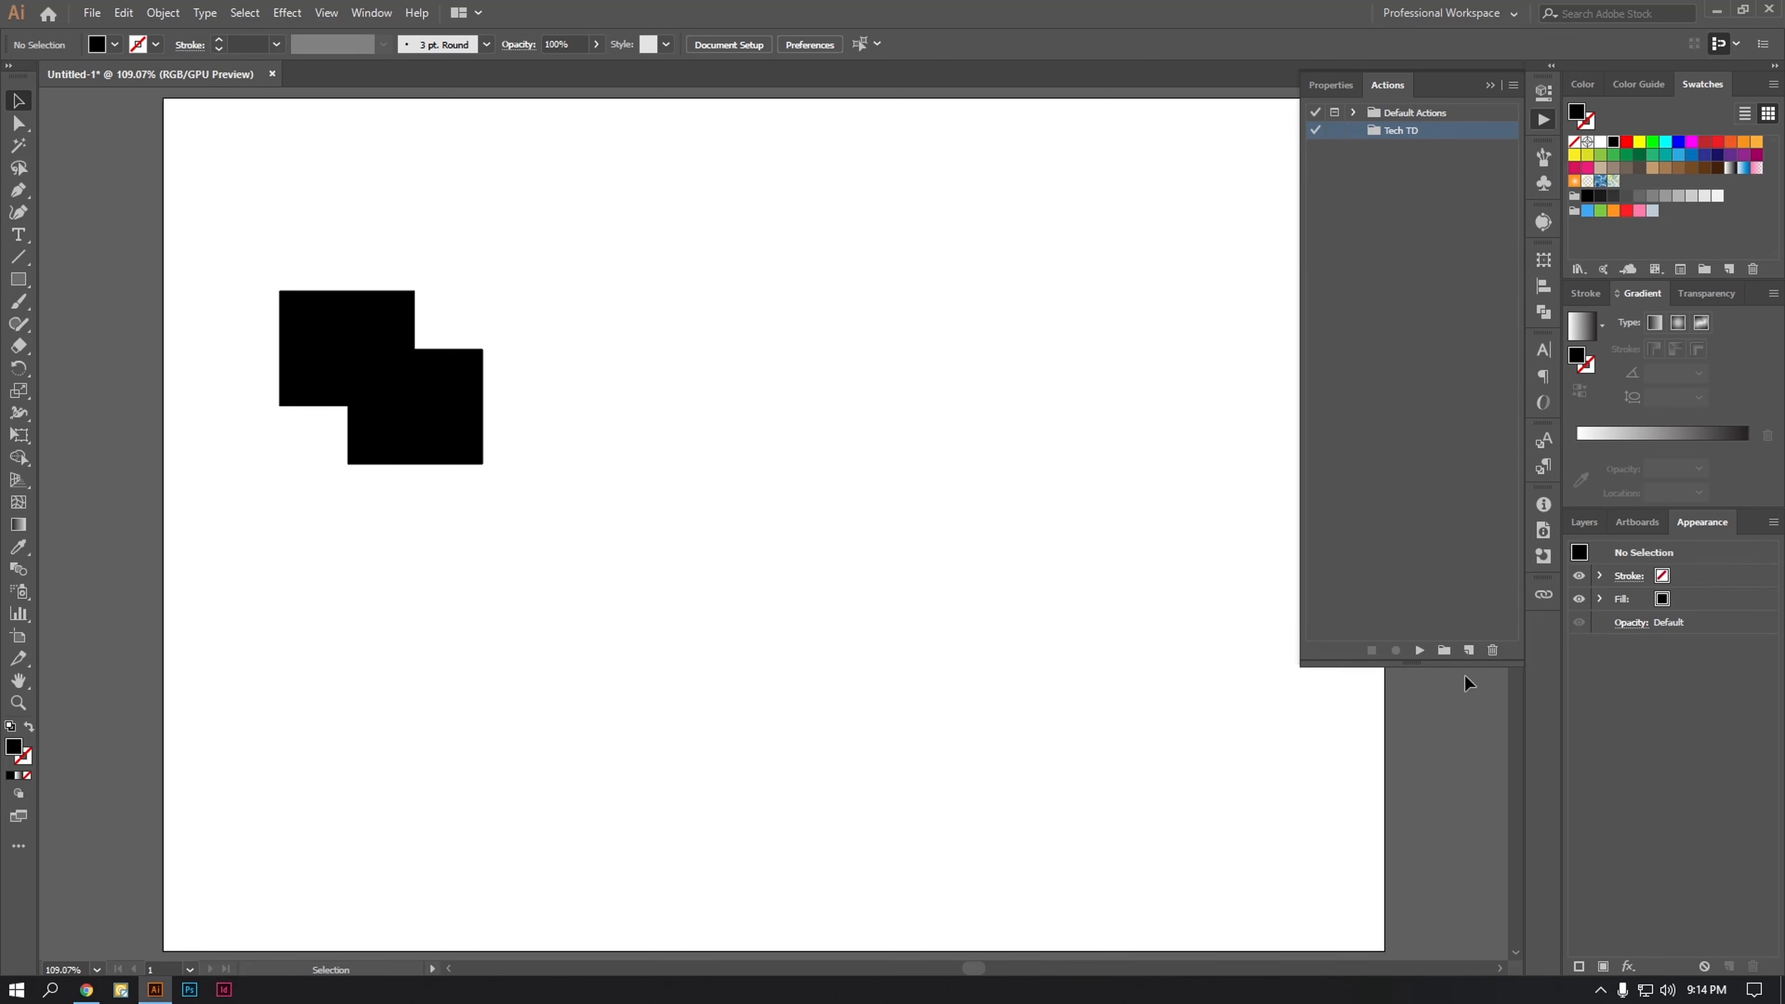
Step: Create an action named Cut Out in the Tech TD set with function key F4, and start recording it
click(1468, 650)
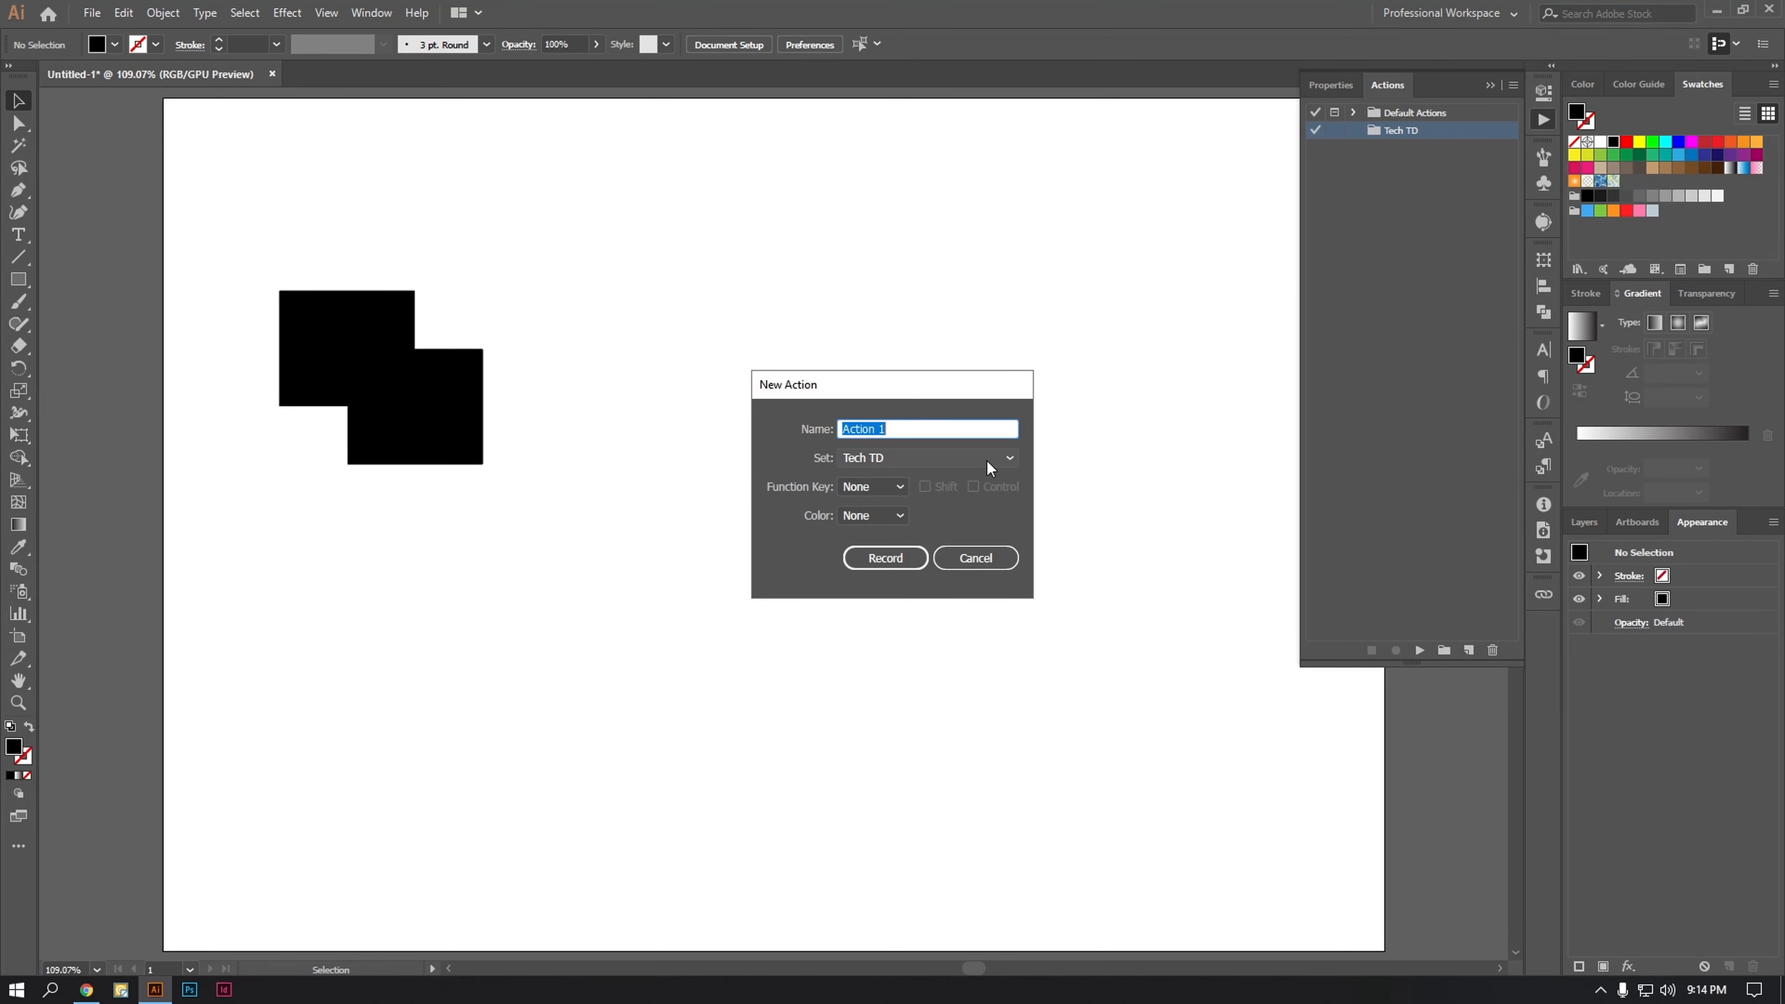
key(BackSpace)
text(Cut Out)
click(891, 489)
click(895, 495)
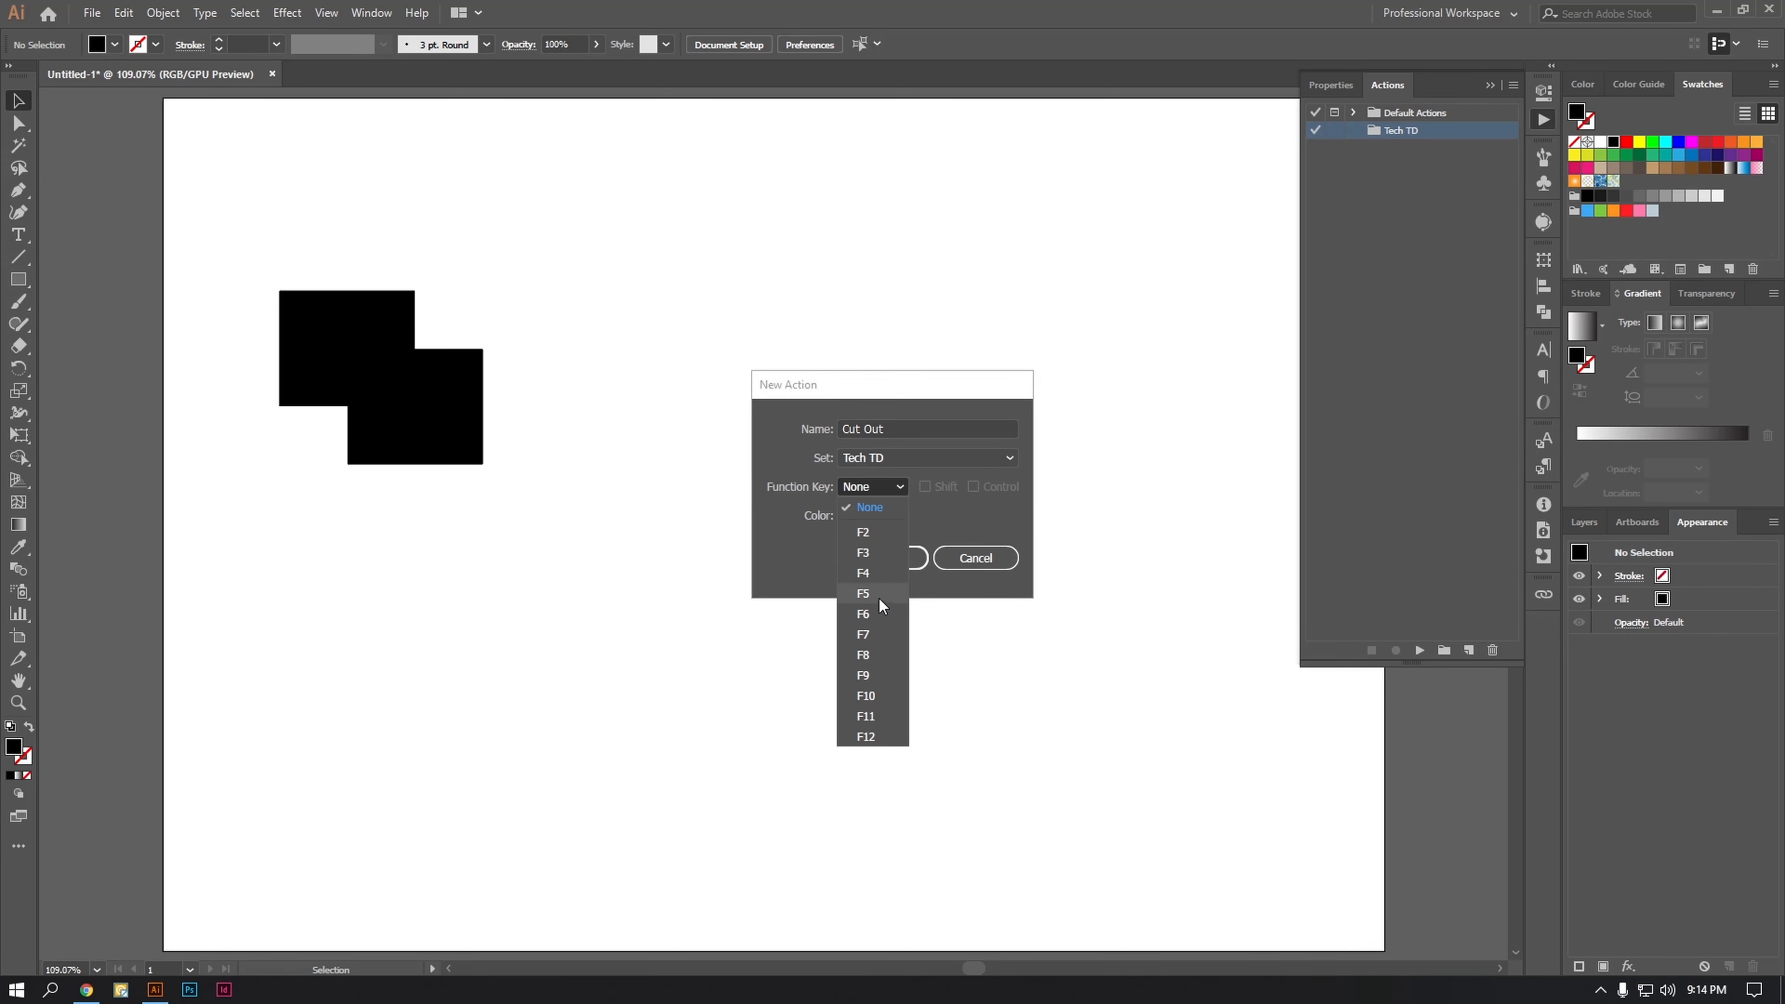
click(879, 575)
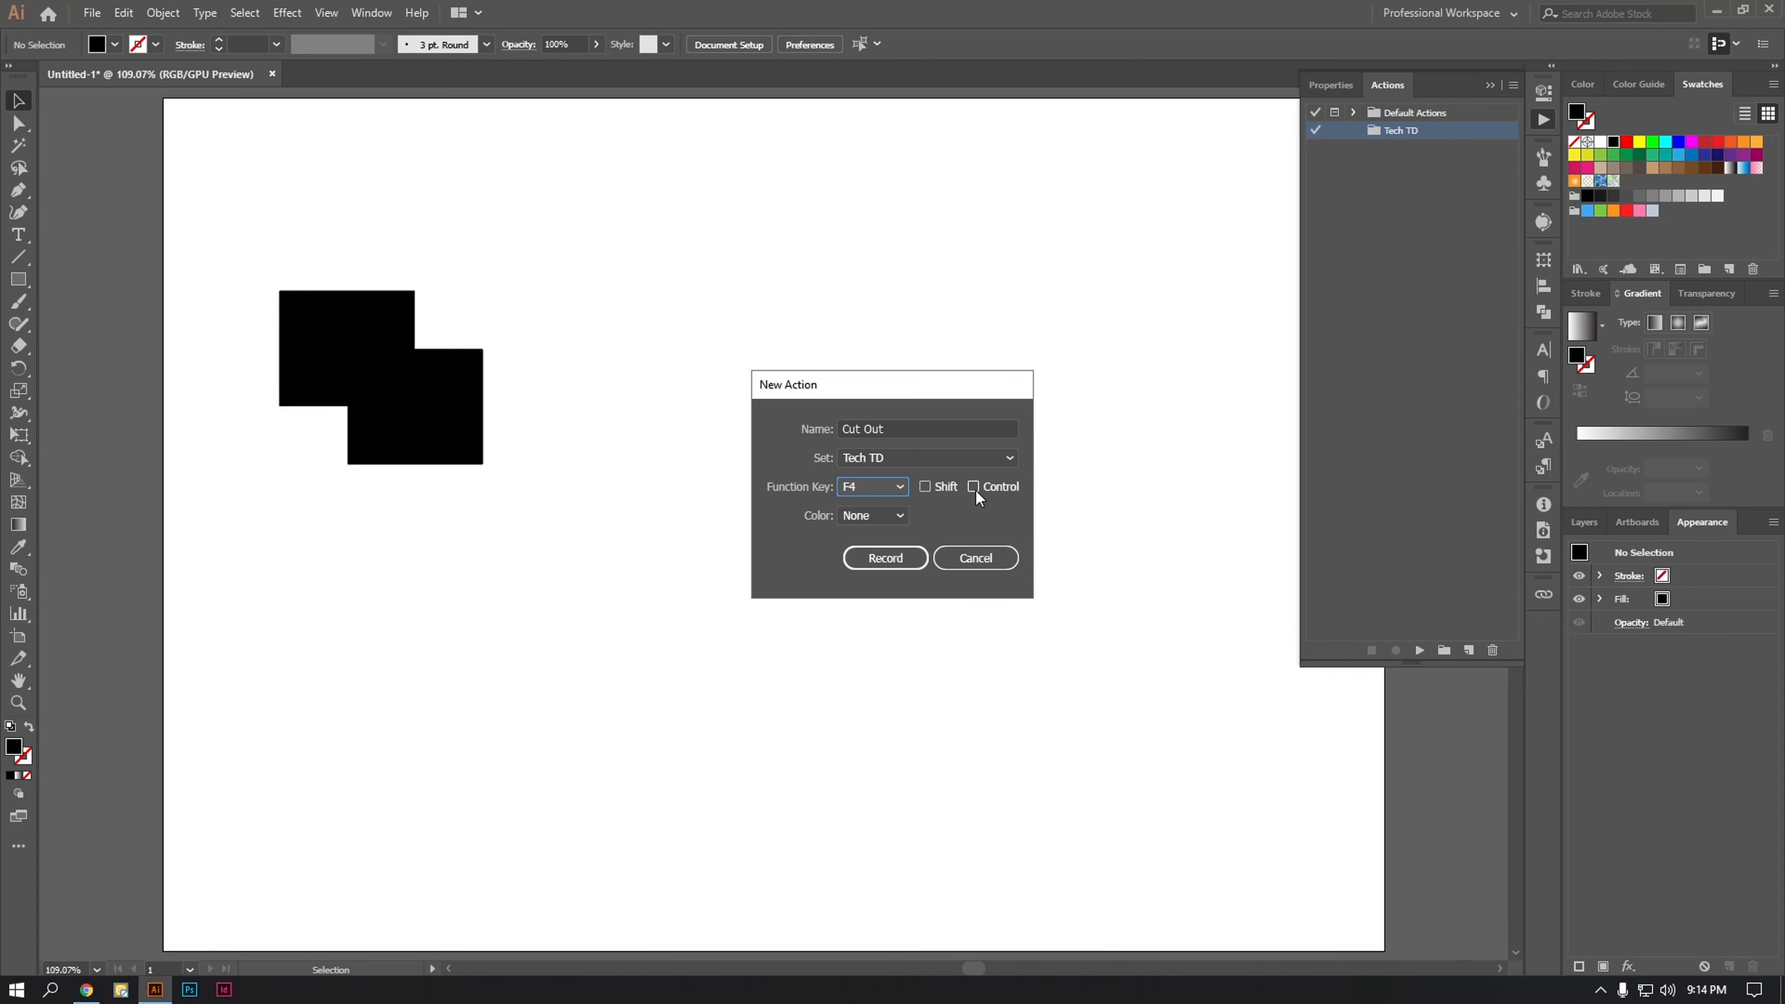
click(886, 558)
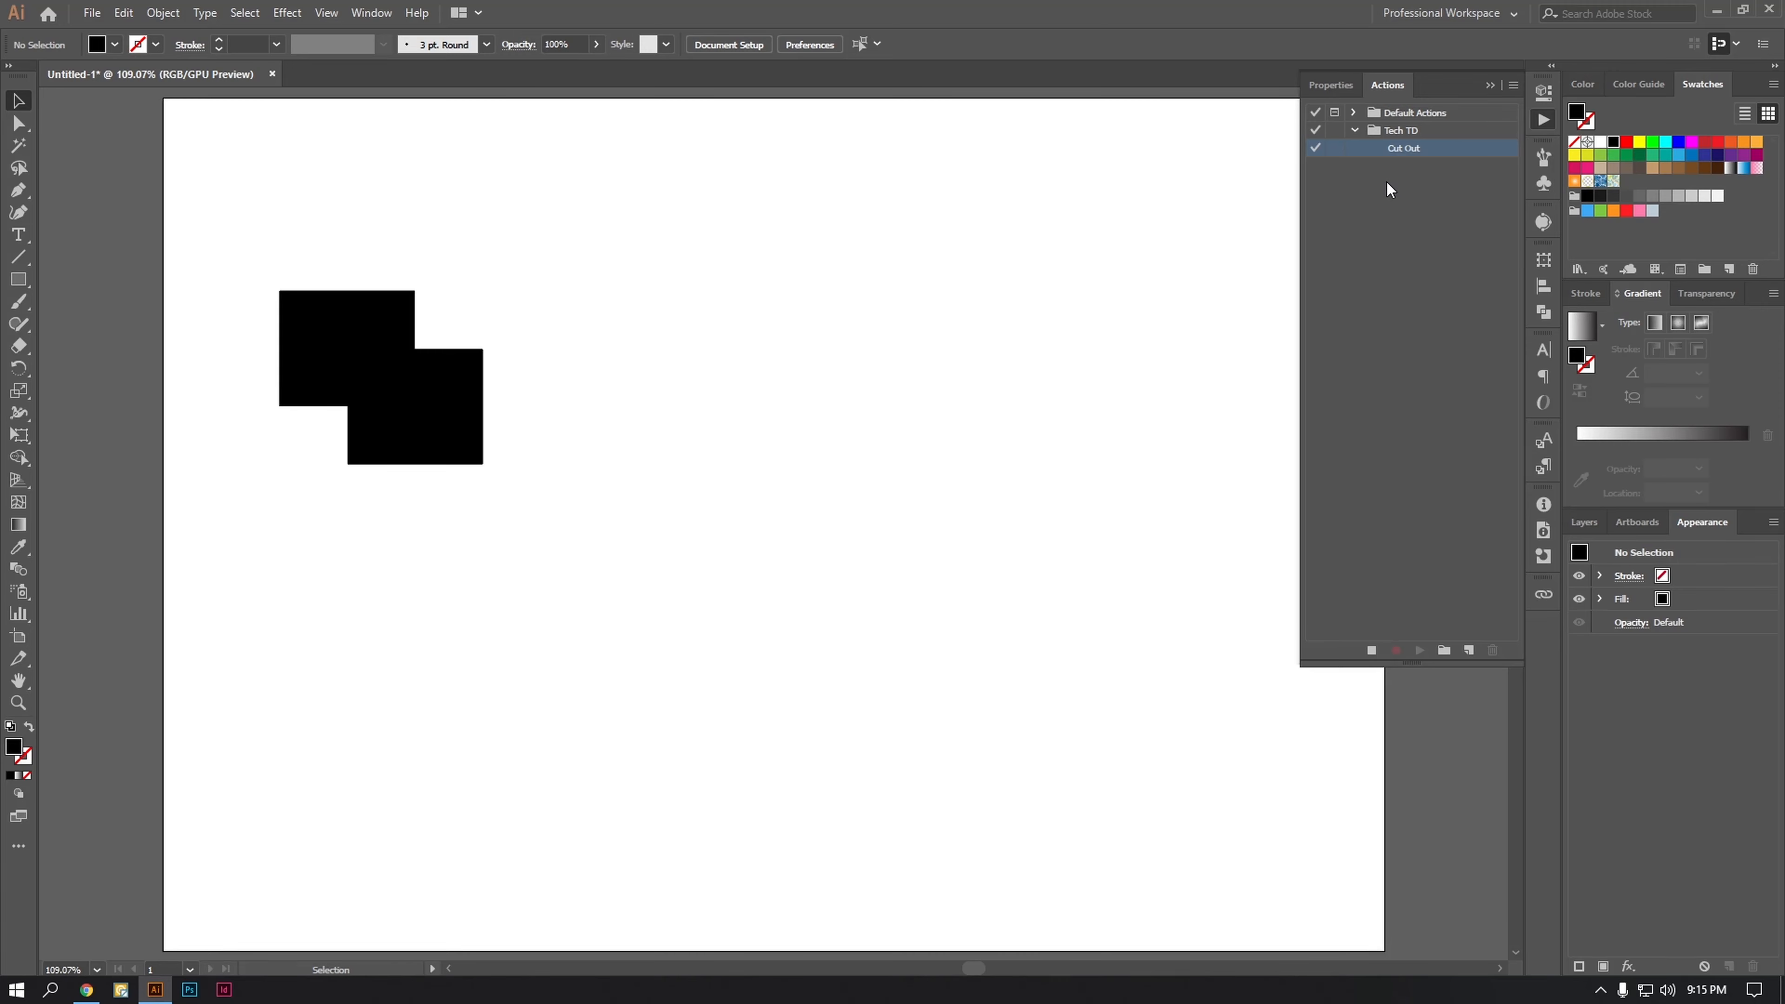
Step: Float the Actions list over the canvas and record a Pathfinder Exclude on the two overlapping rectangles
drag(655, 269, 222, 747)
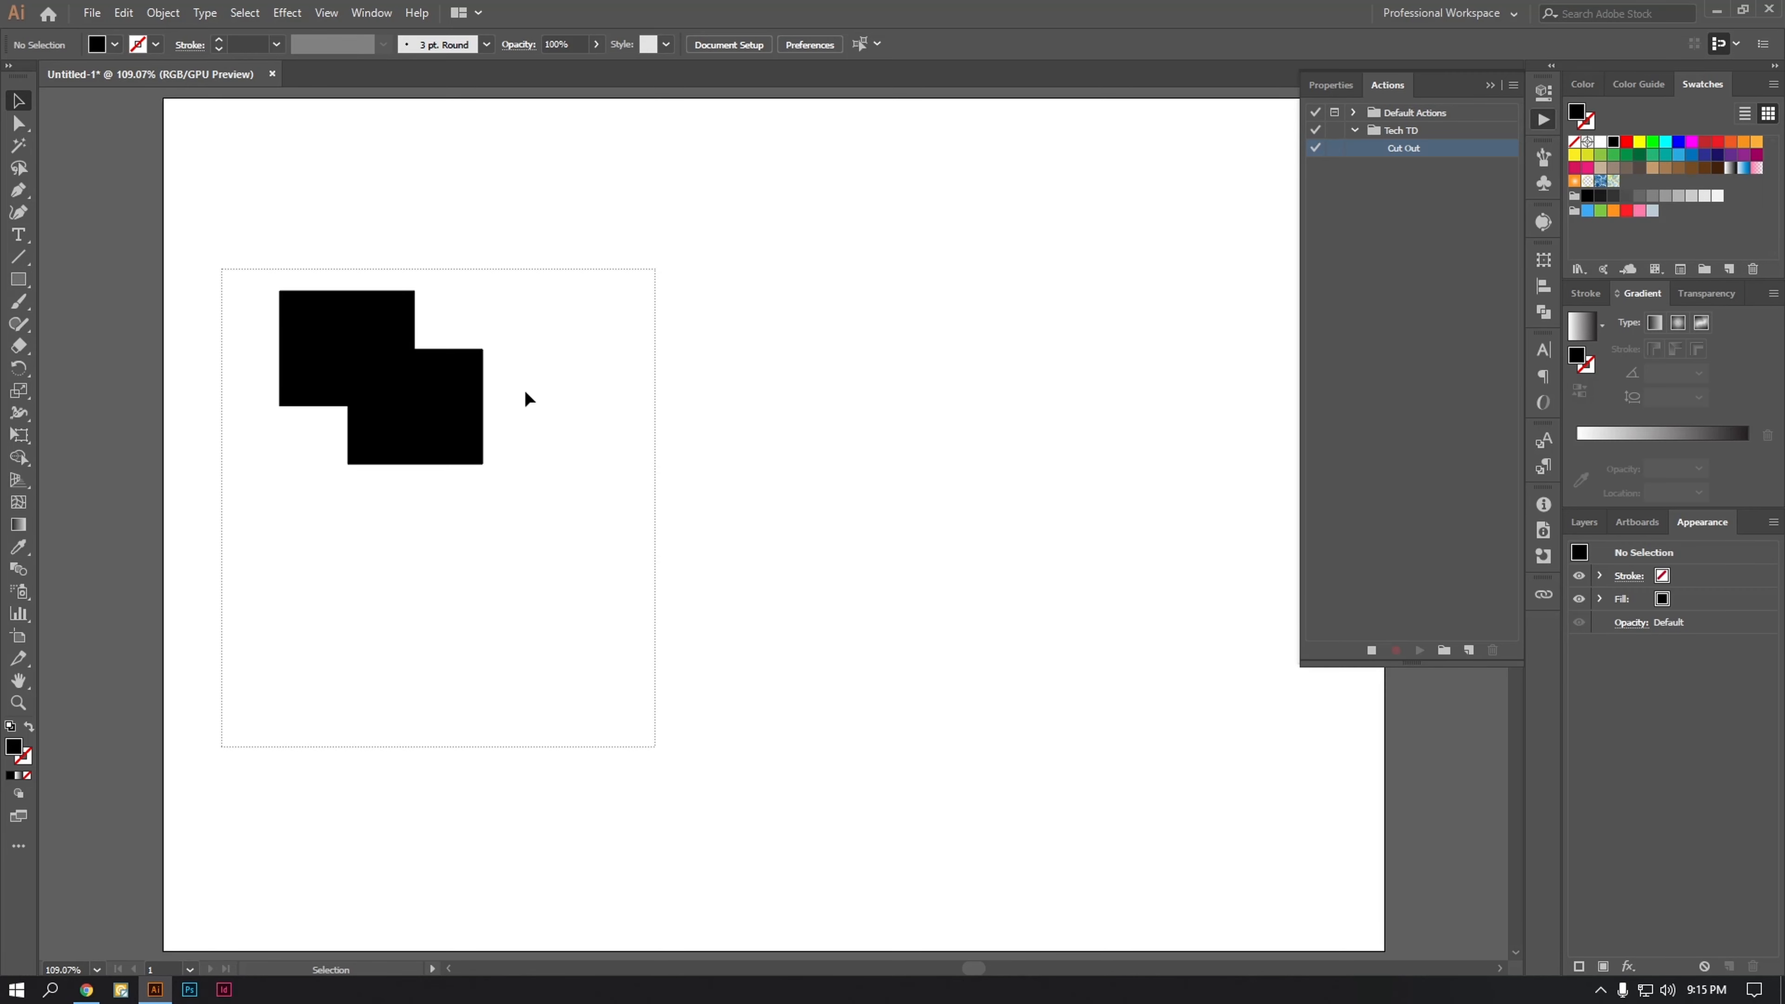
click(797, 276)
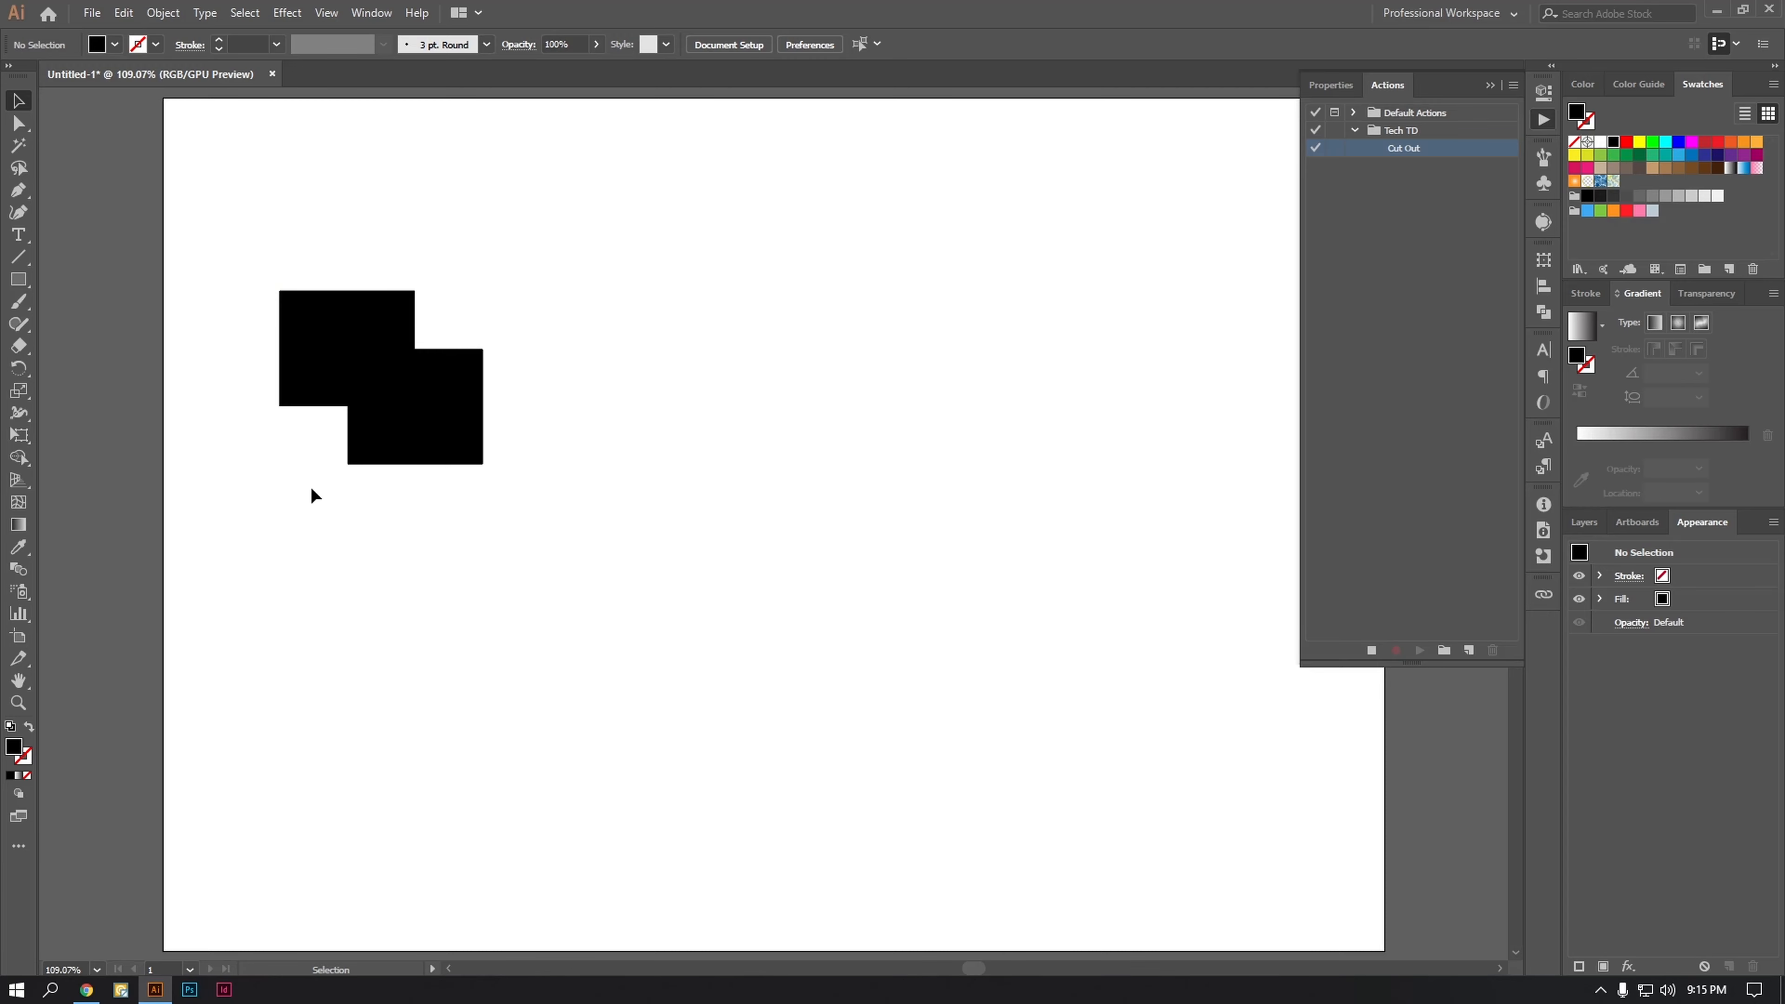
drag(650, 245, 268, 593)
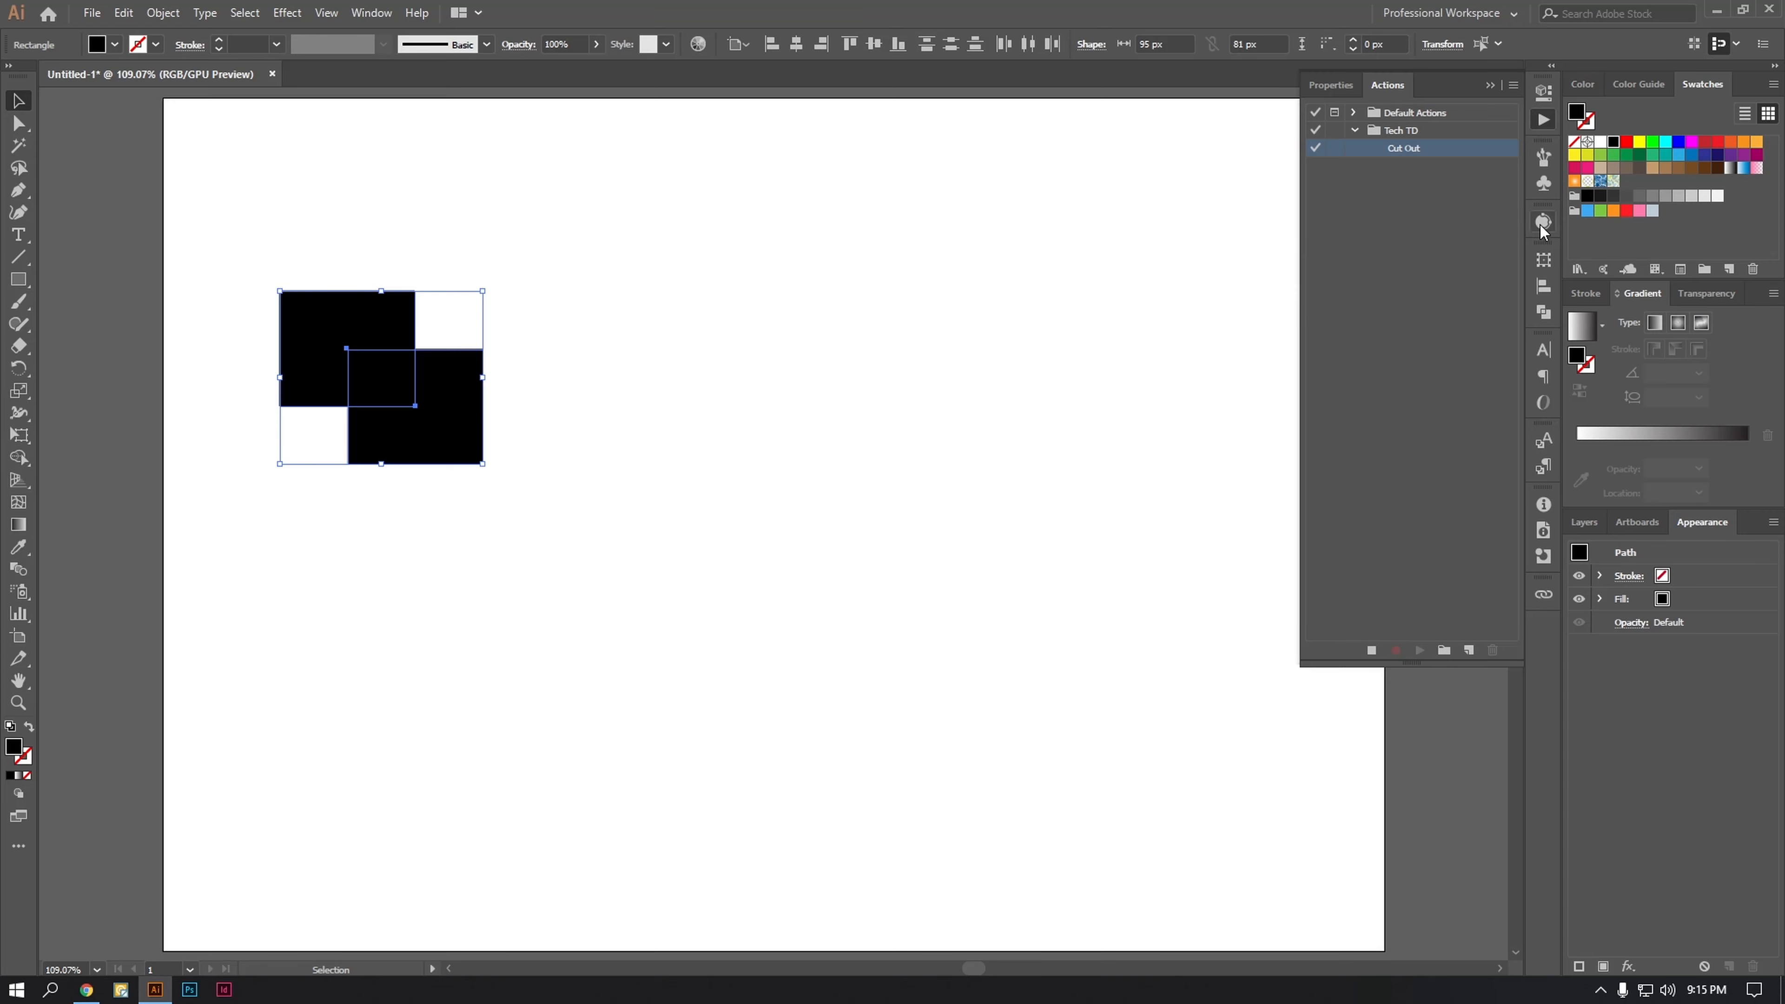
click(1544, 314)
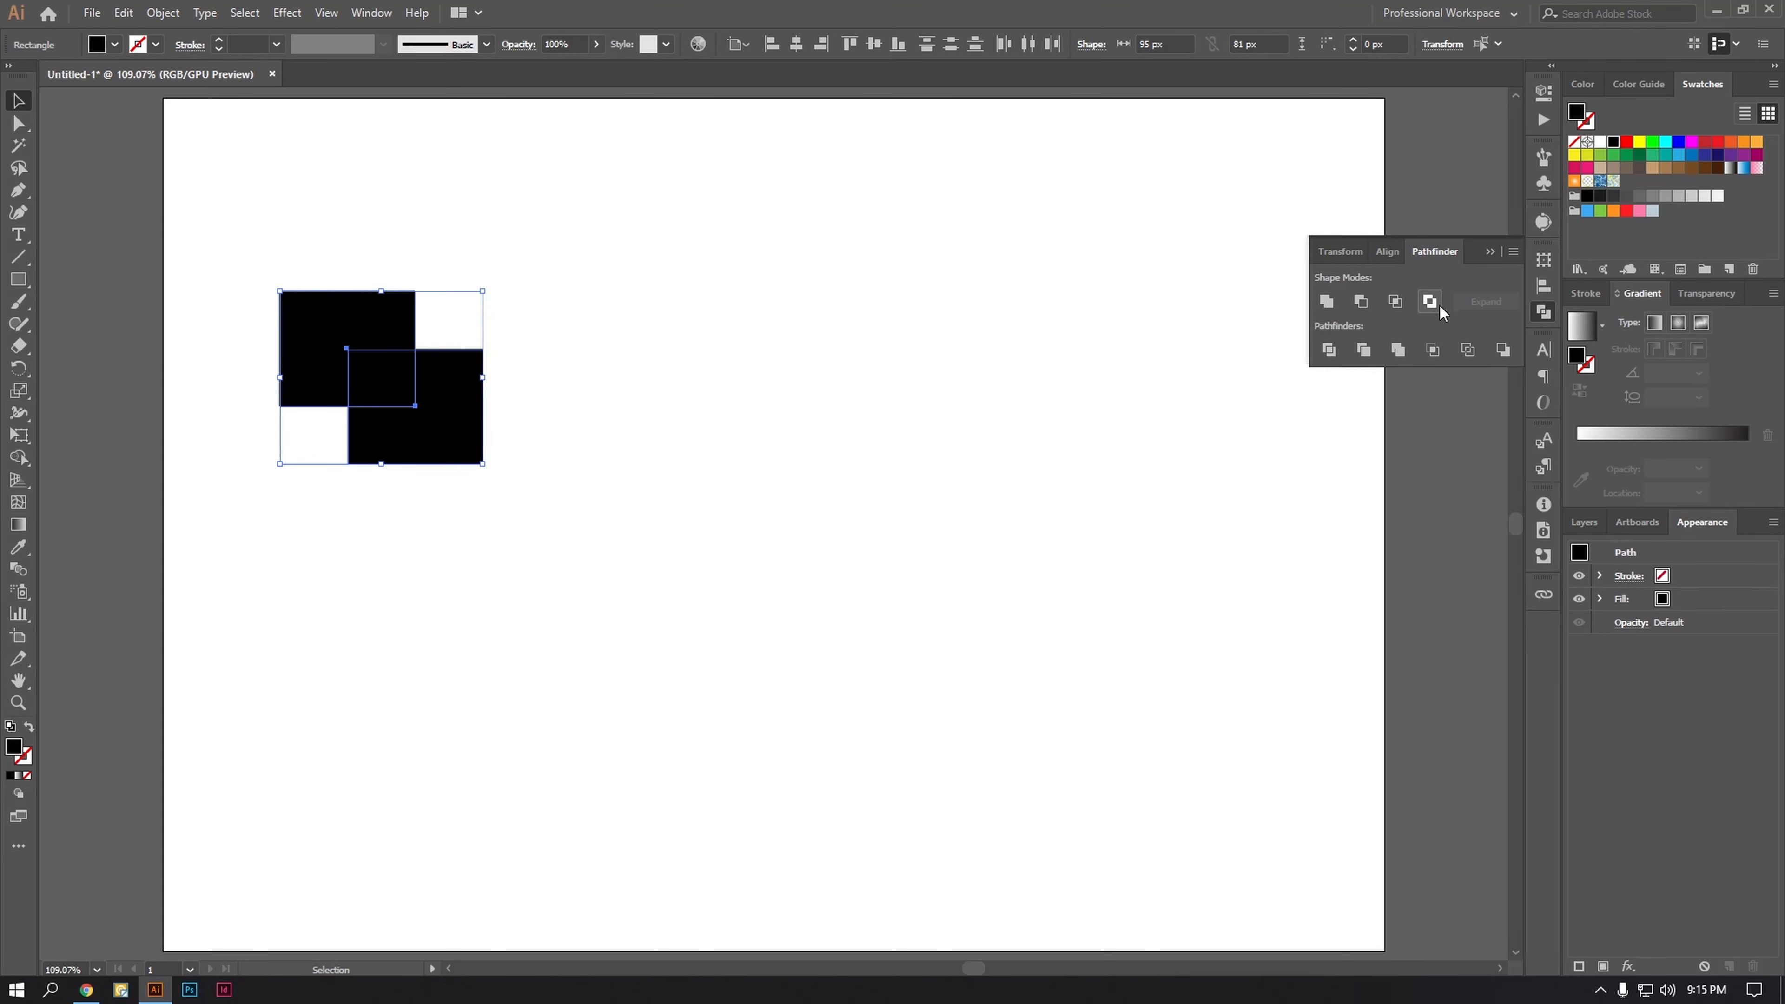
click(1544, 119)
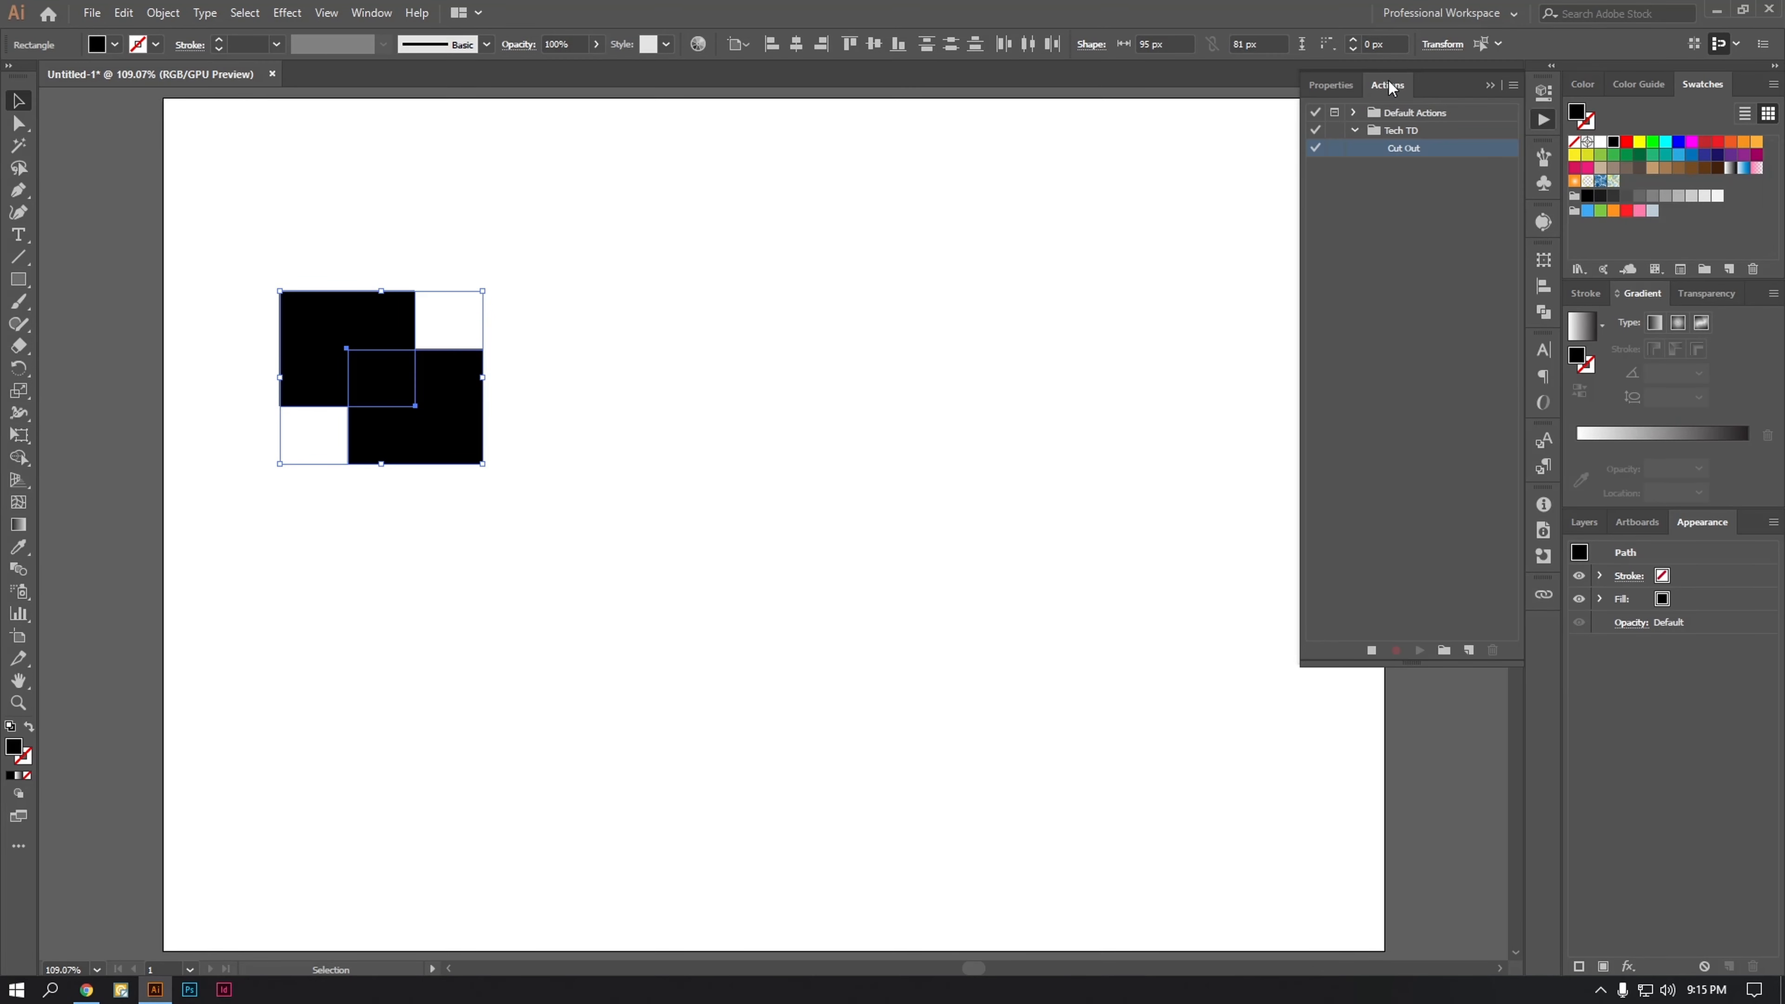
drag(1388, 85, 809, 131)
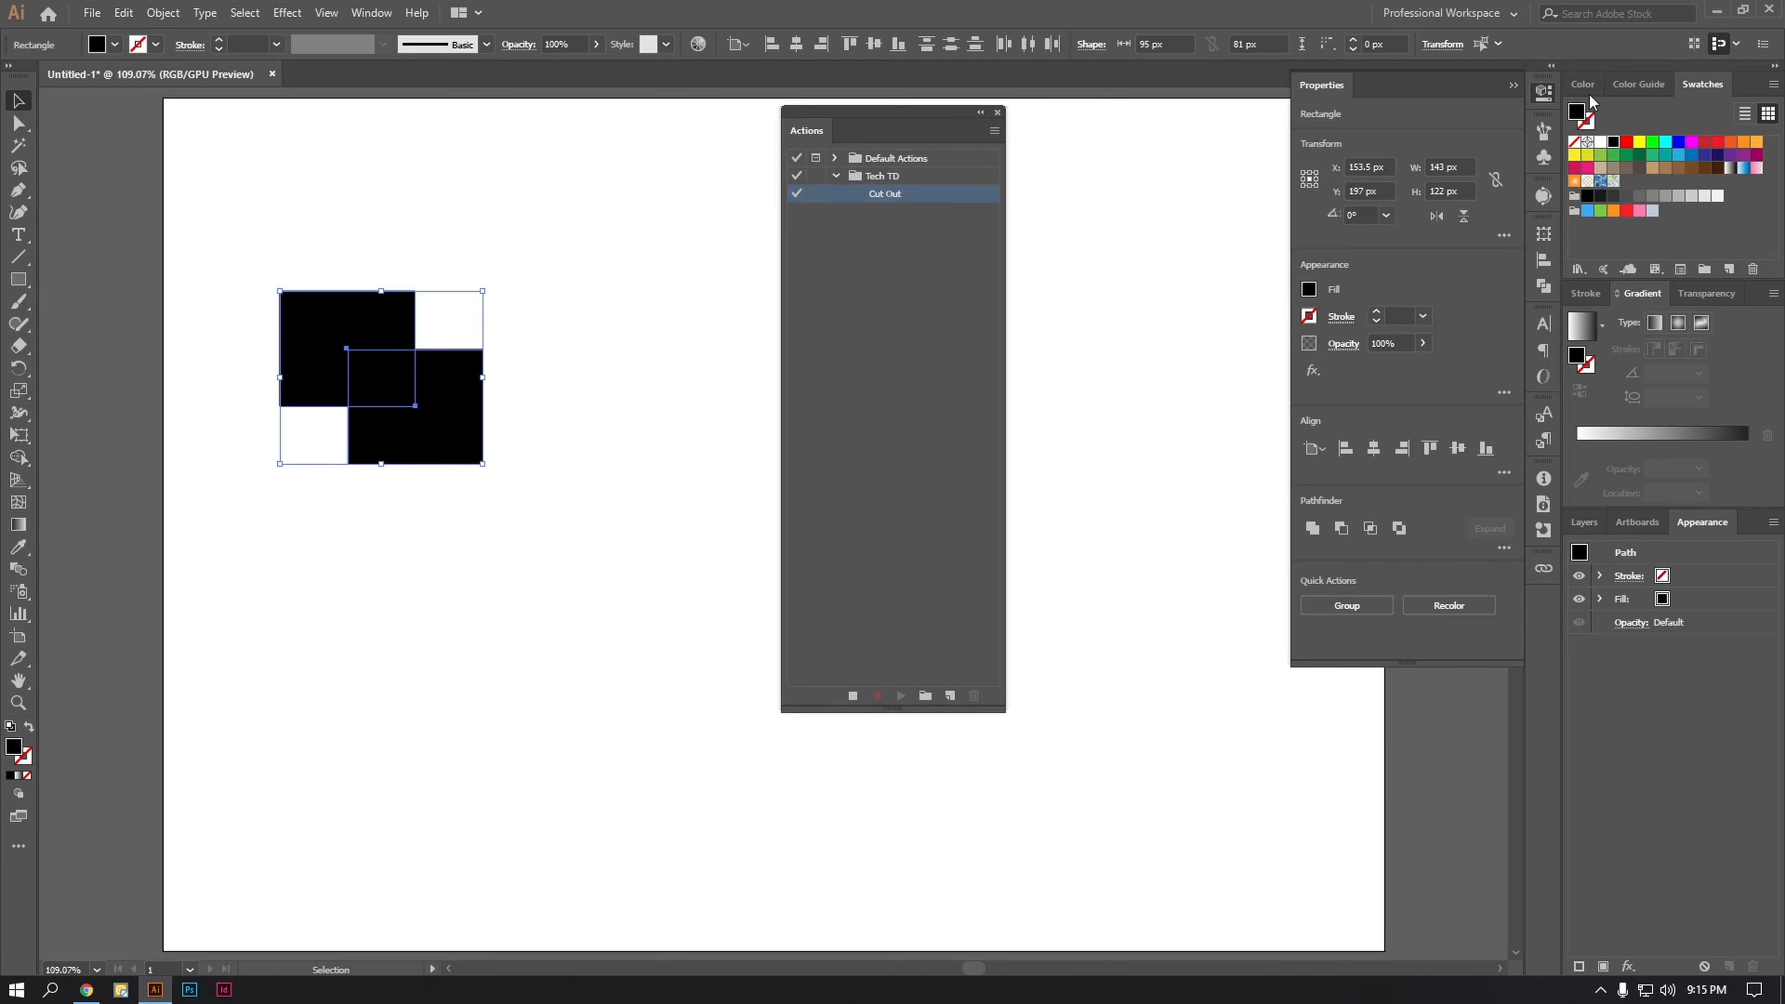
click(1542, 94)
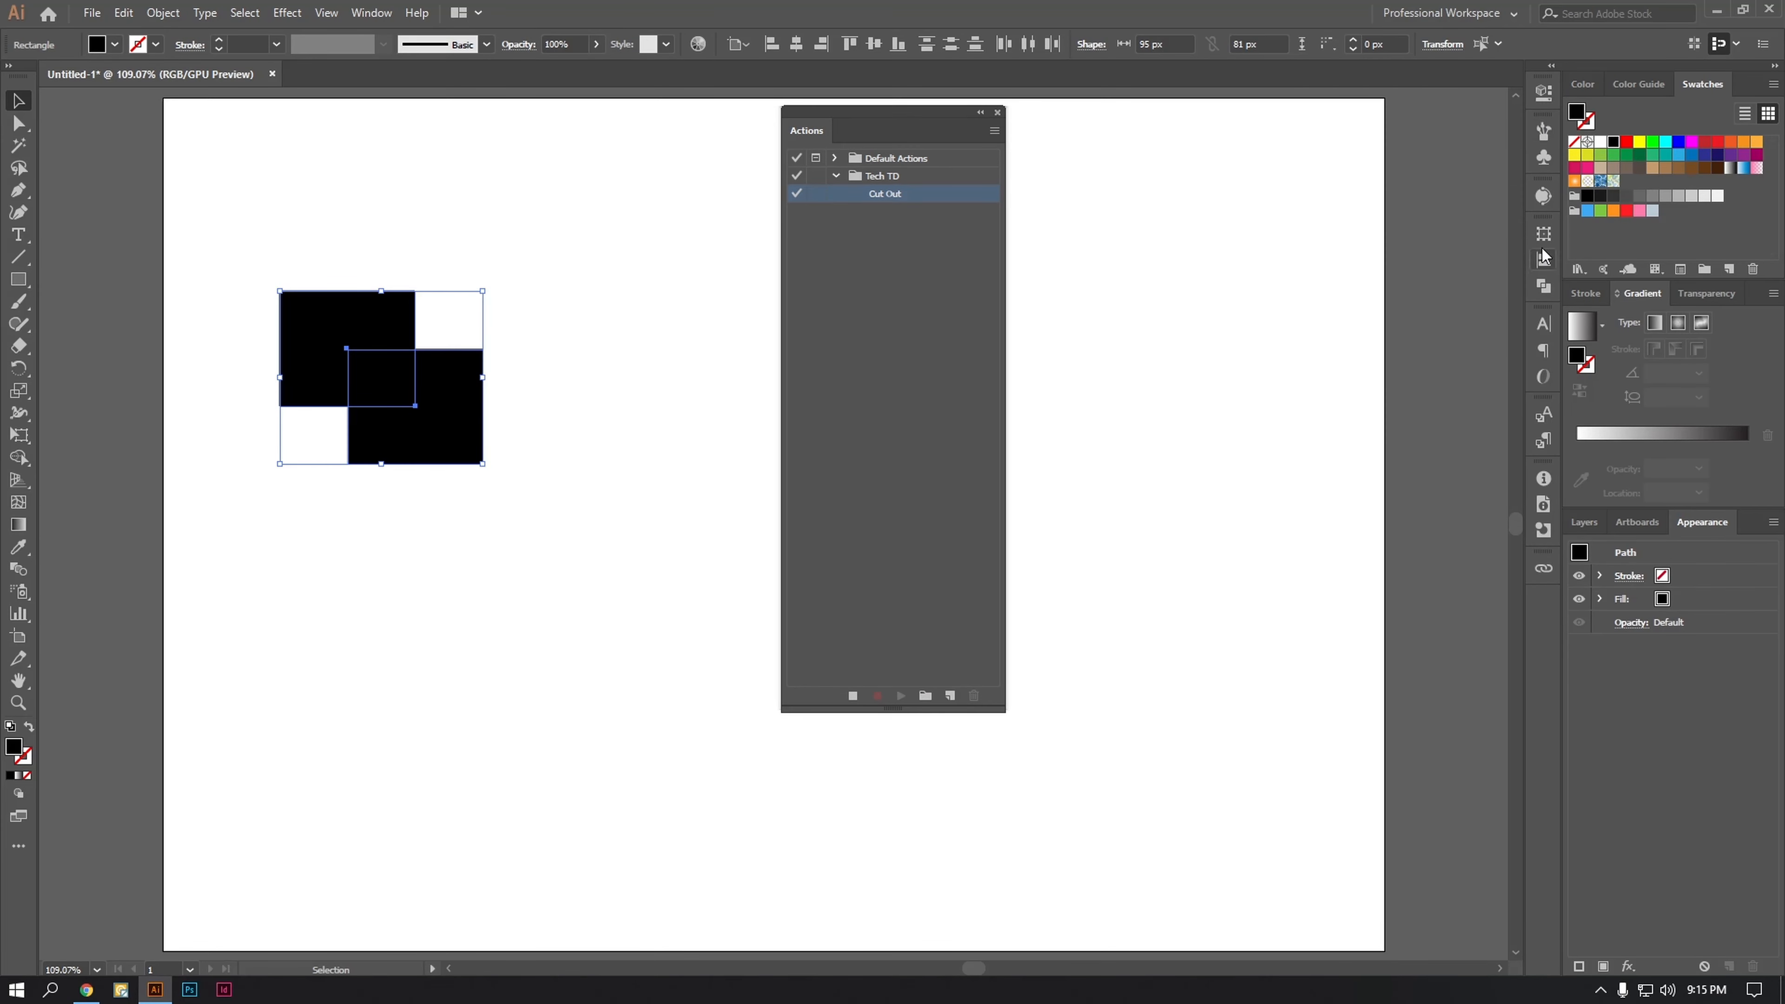
click(1545, 287)
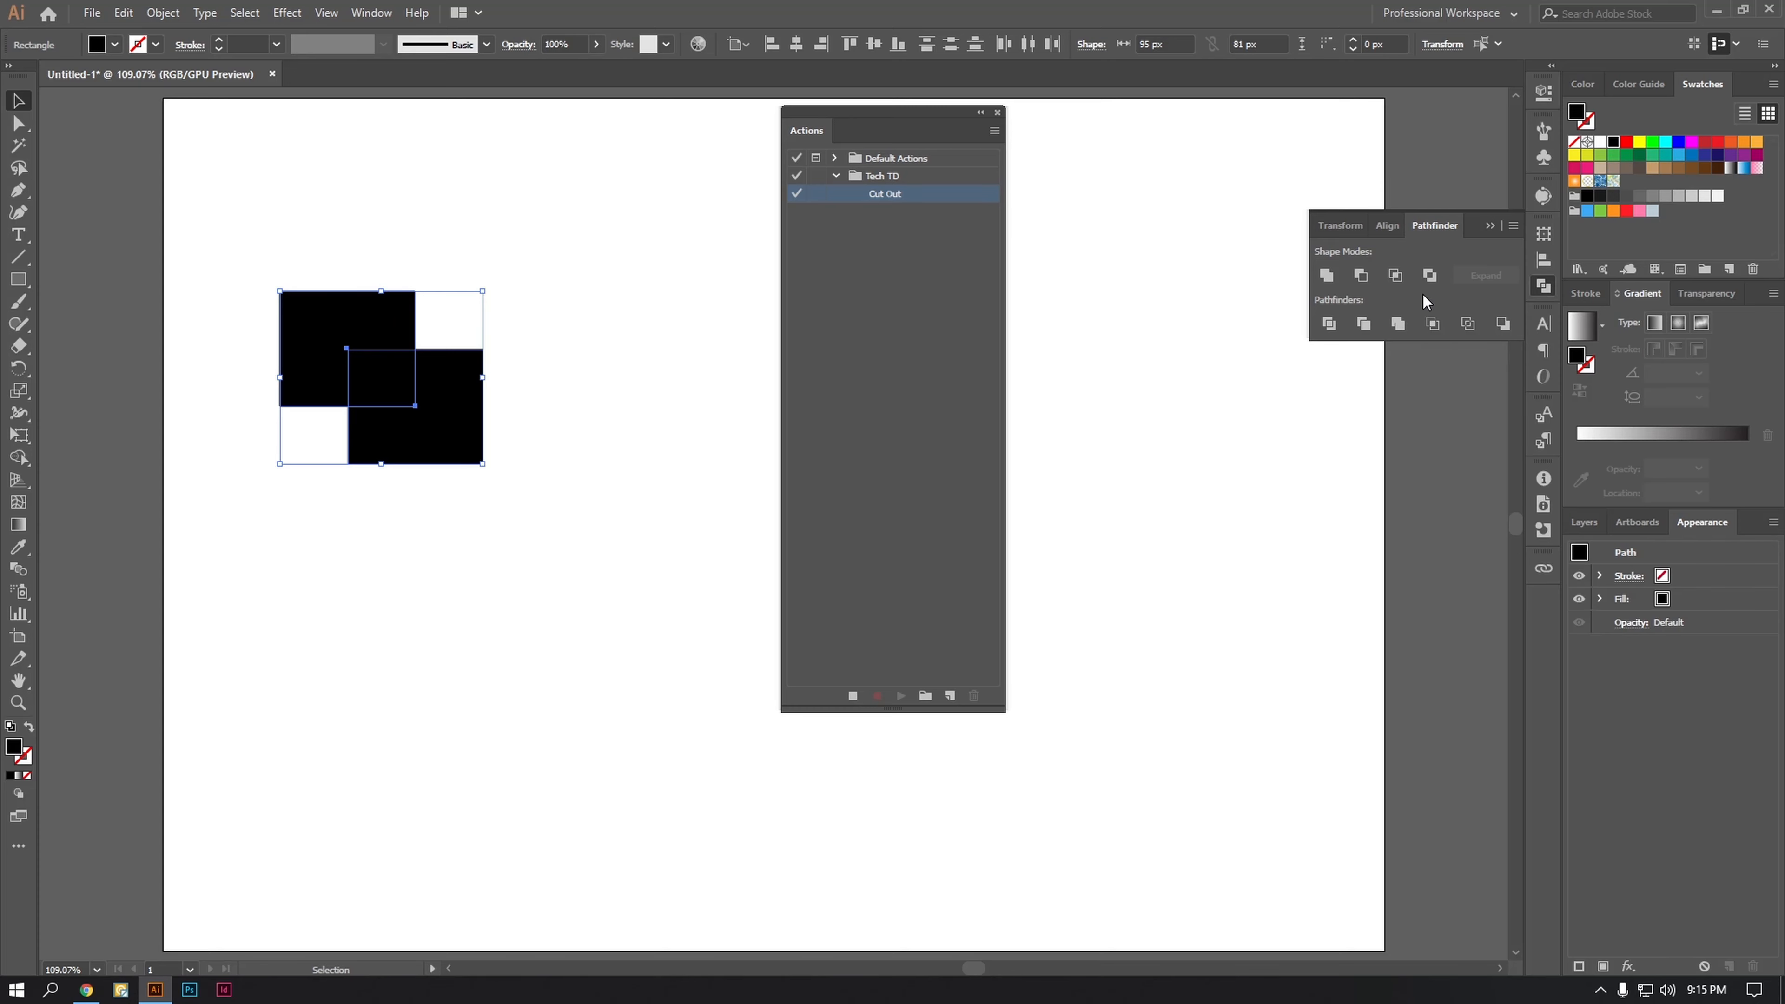
click(1430, 275)
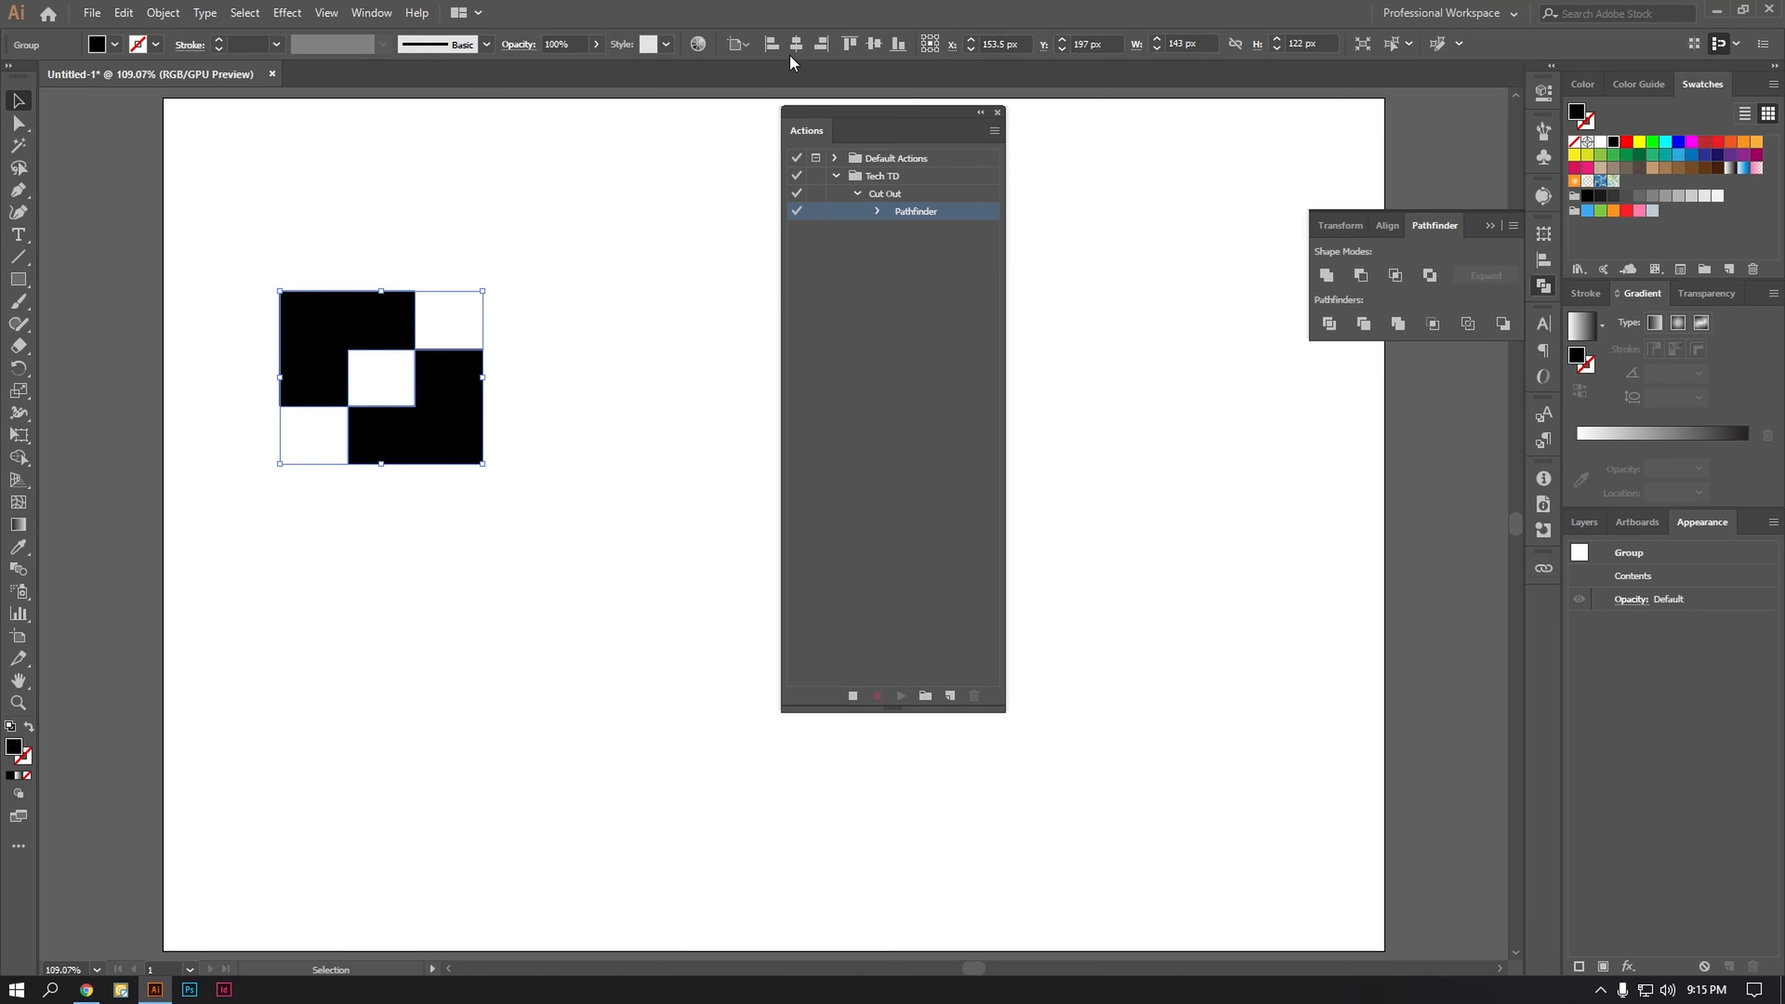
Step: Record centering the cut-out group horizontally and vertically on the artboard, and move the Actions list off the artwork
click(820, 45)
click(873, 44)
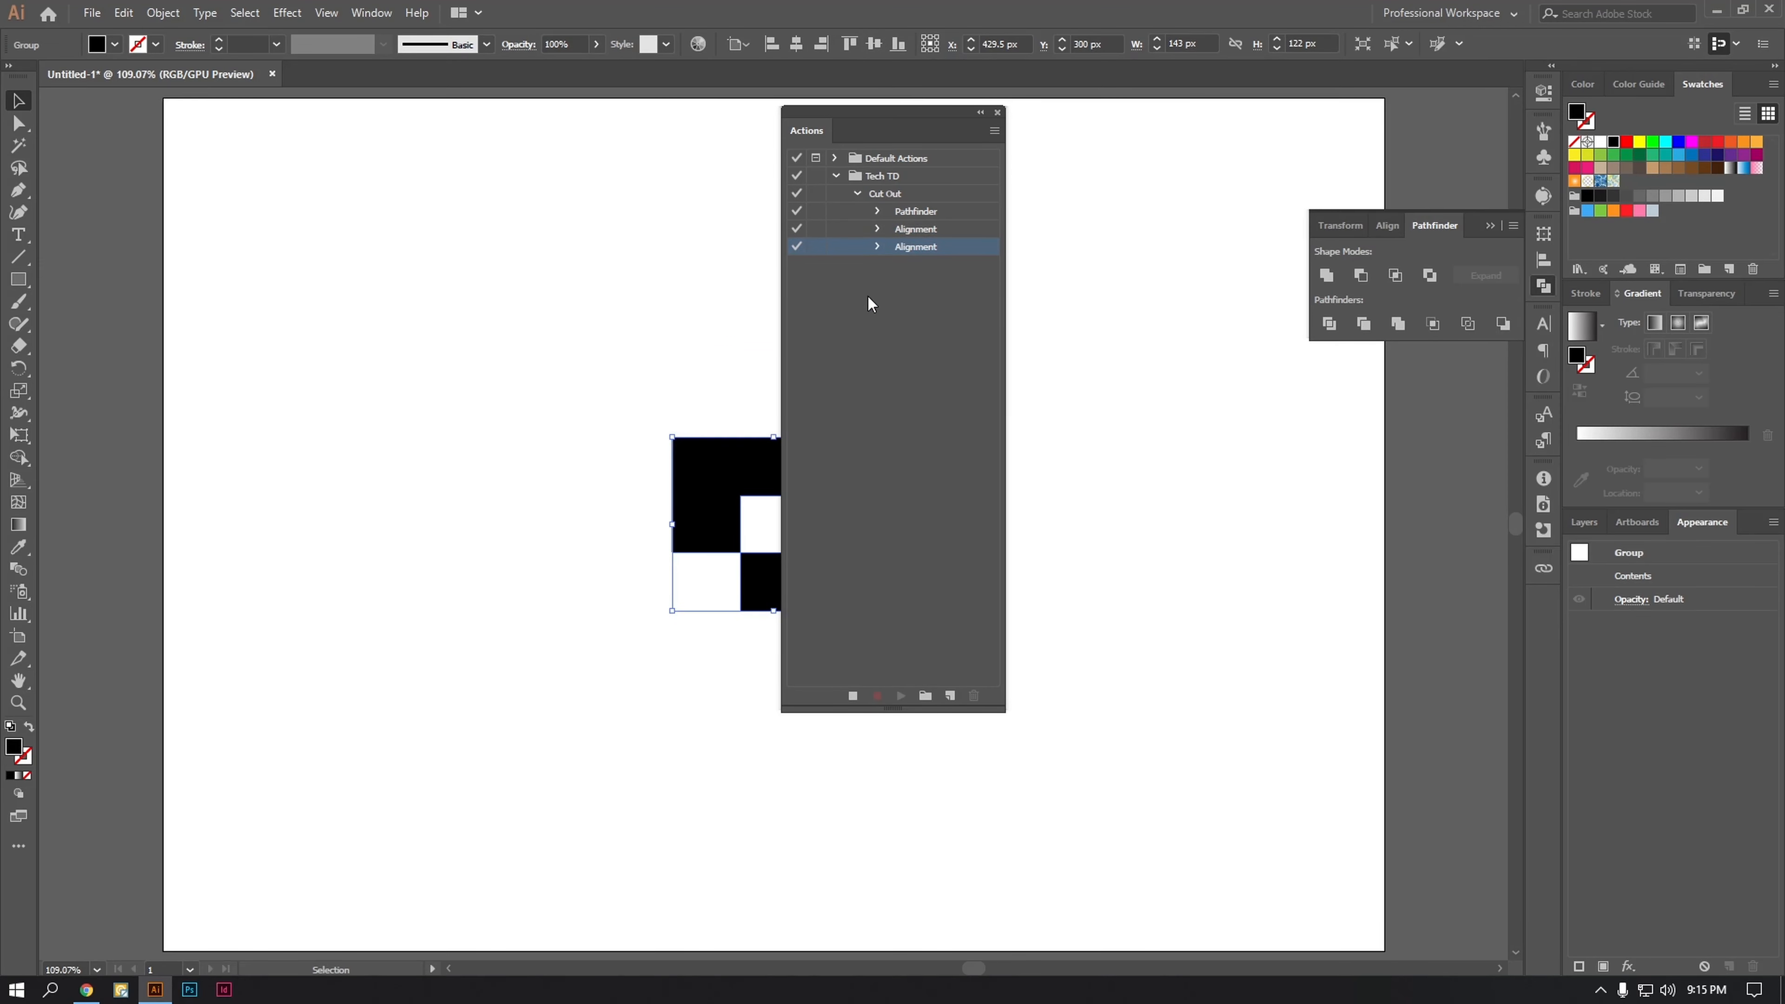
drag(889, 111, 1275, 125)
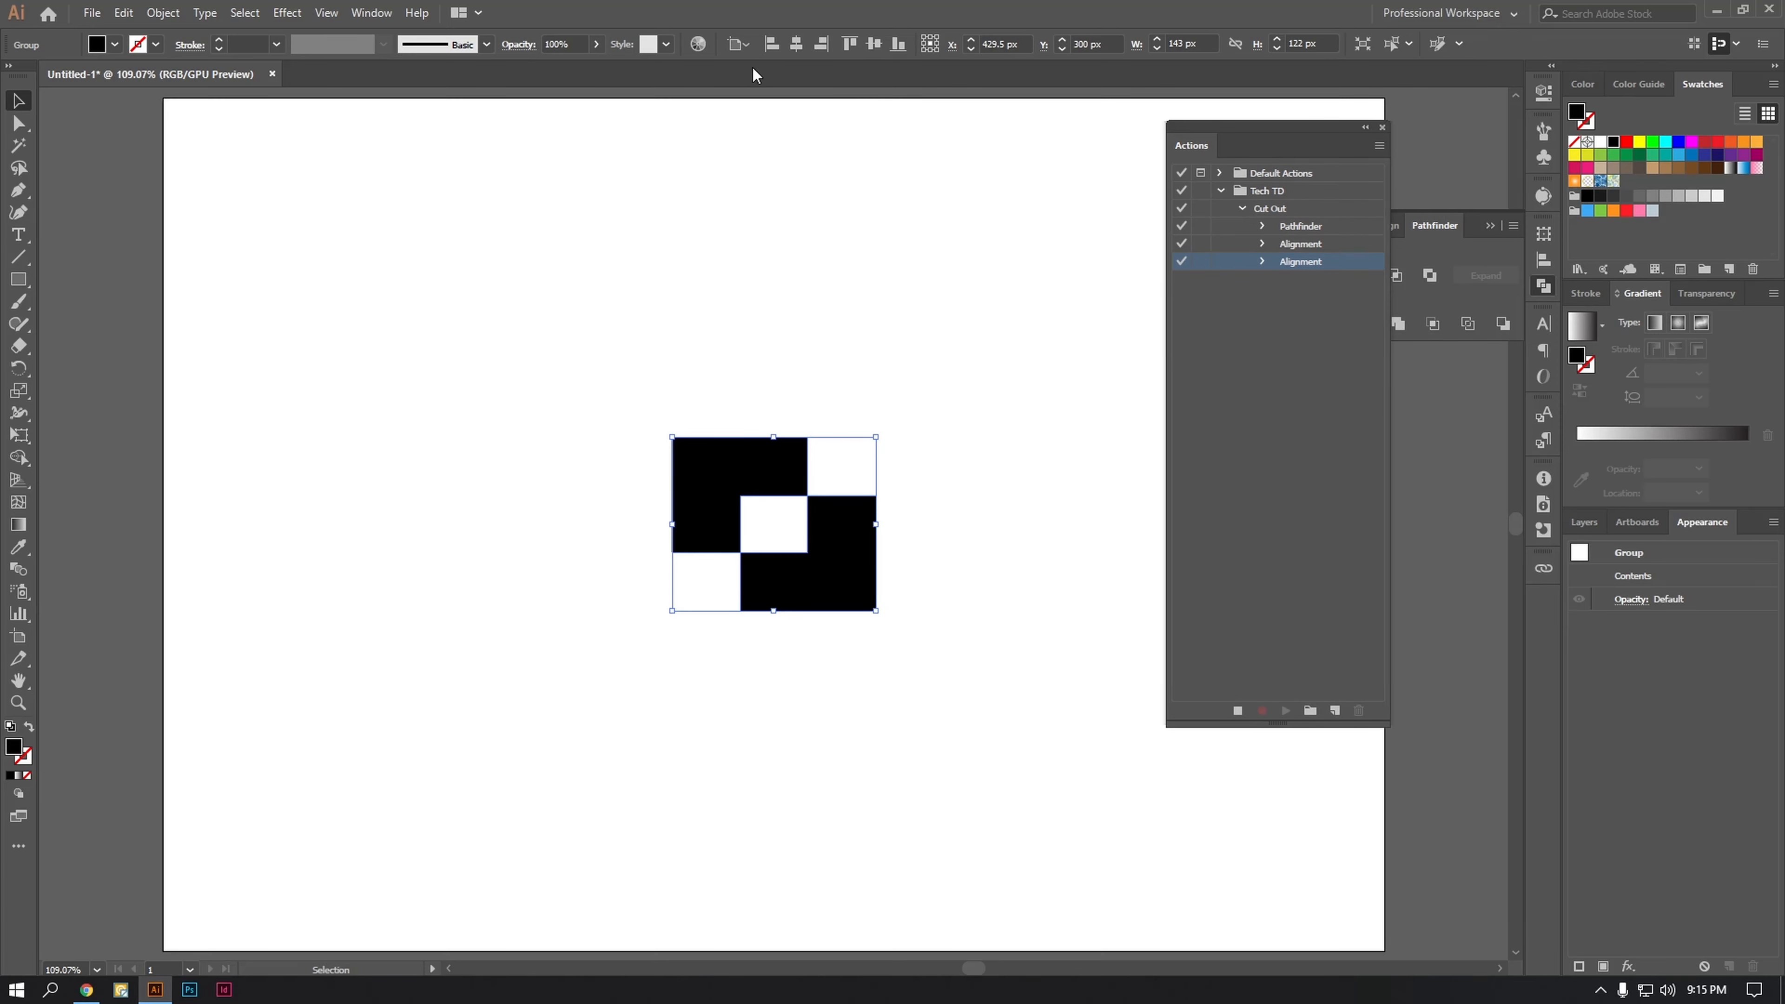
click(739, 44)
click(164, 12)
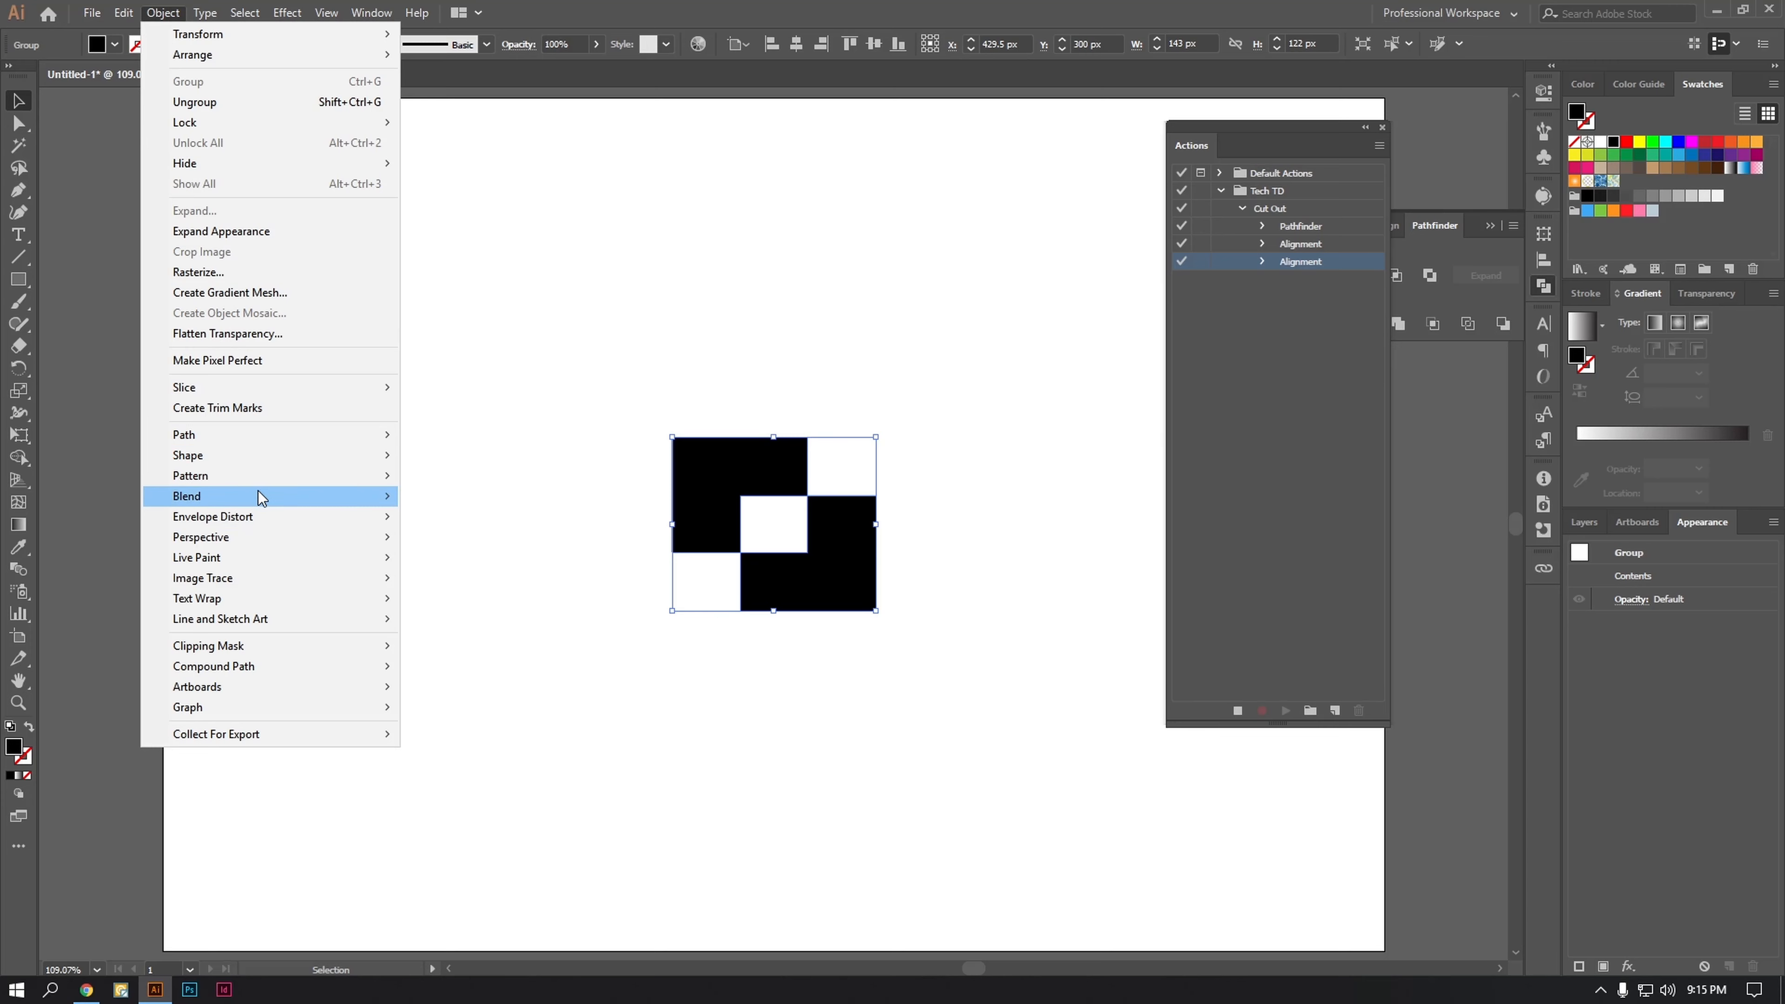
Step: Record a 3 px Offset Path on the cut-out group, and unite the resulting offset paths with Pathfinder
mouse_move(292, 436)
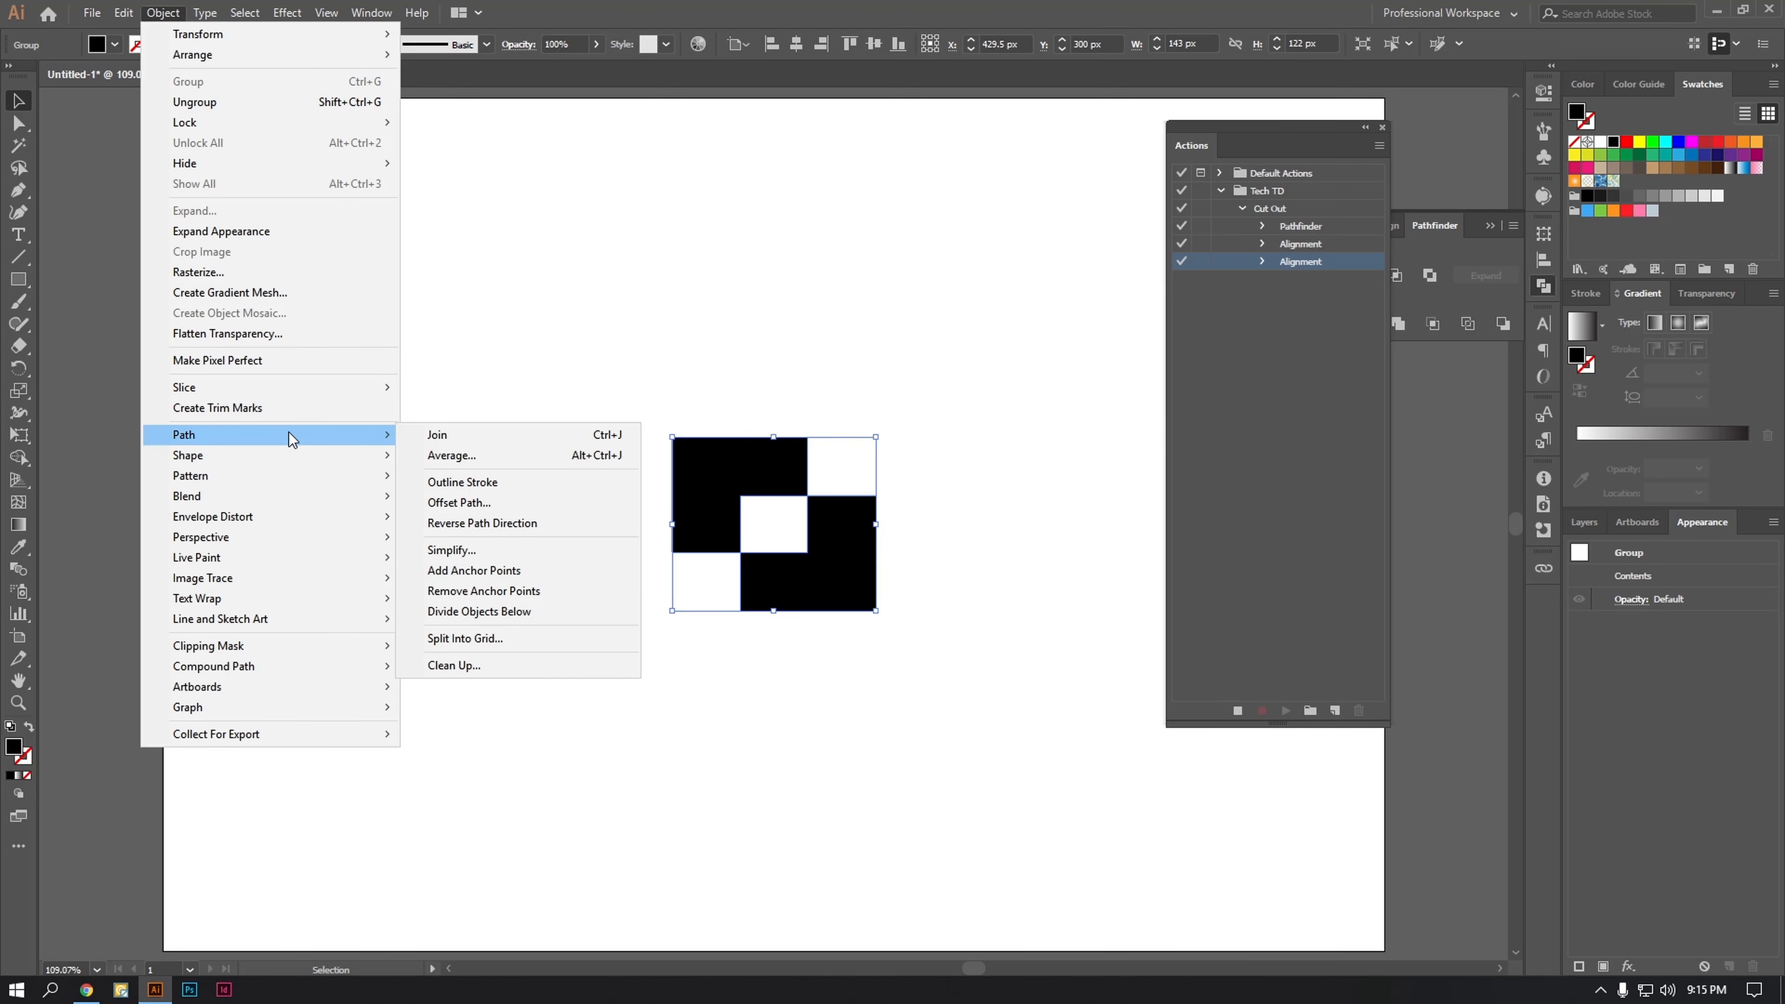
click(478, 503)
click(1033, 434)
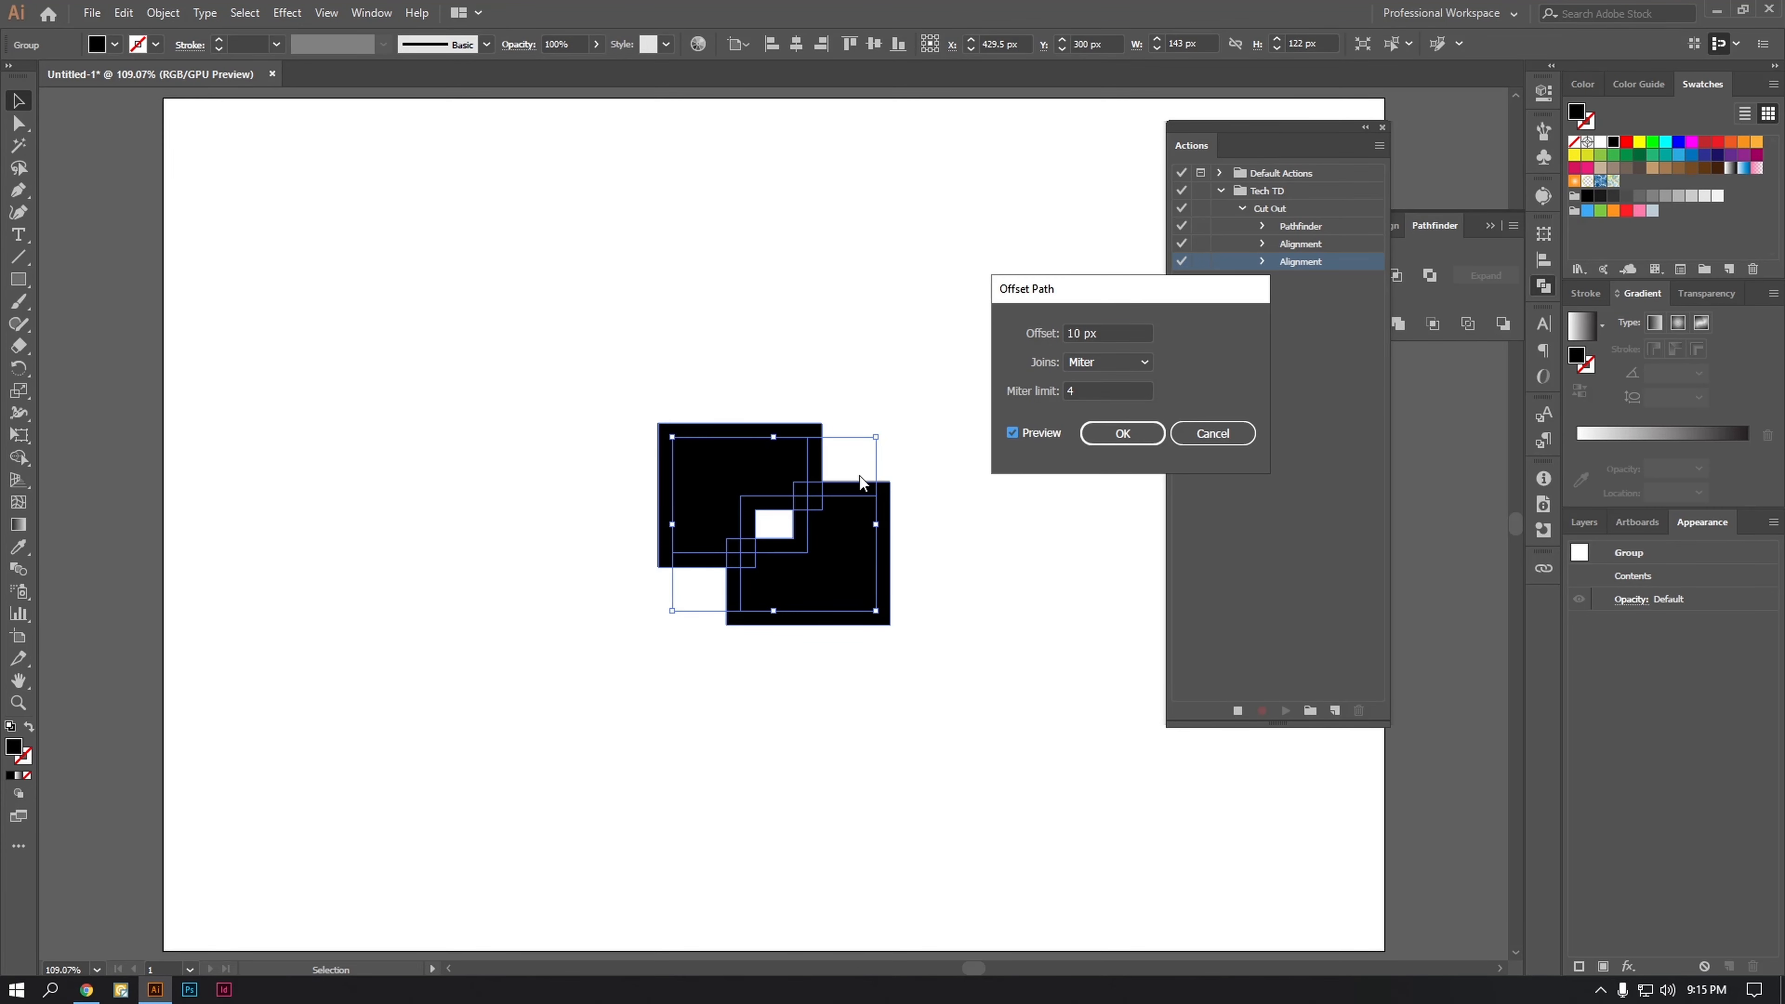
scroll(1097, 333, down, 6)
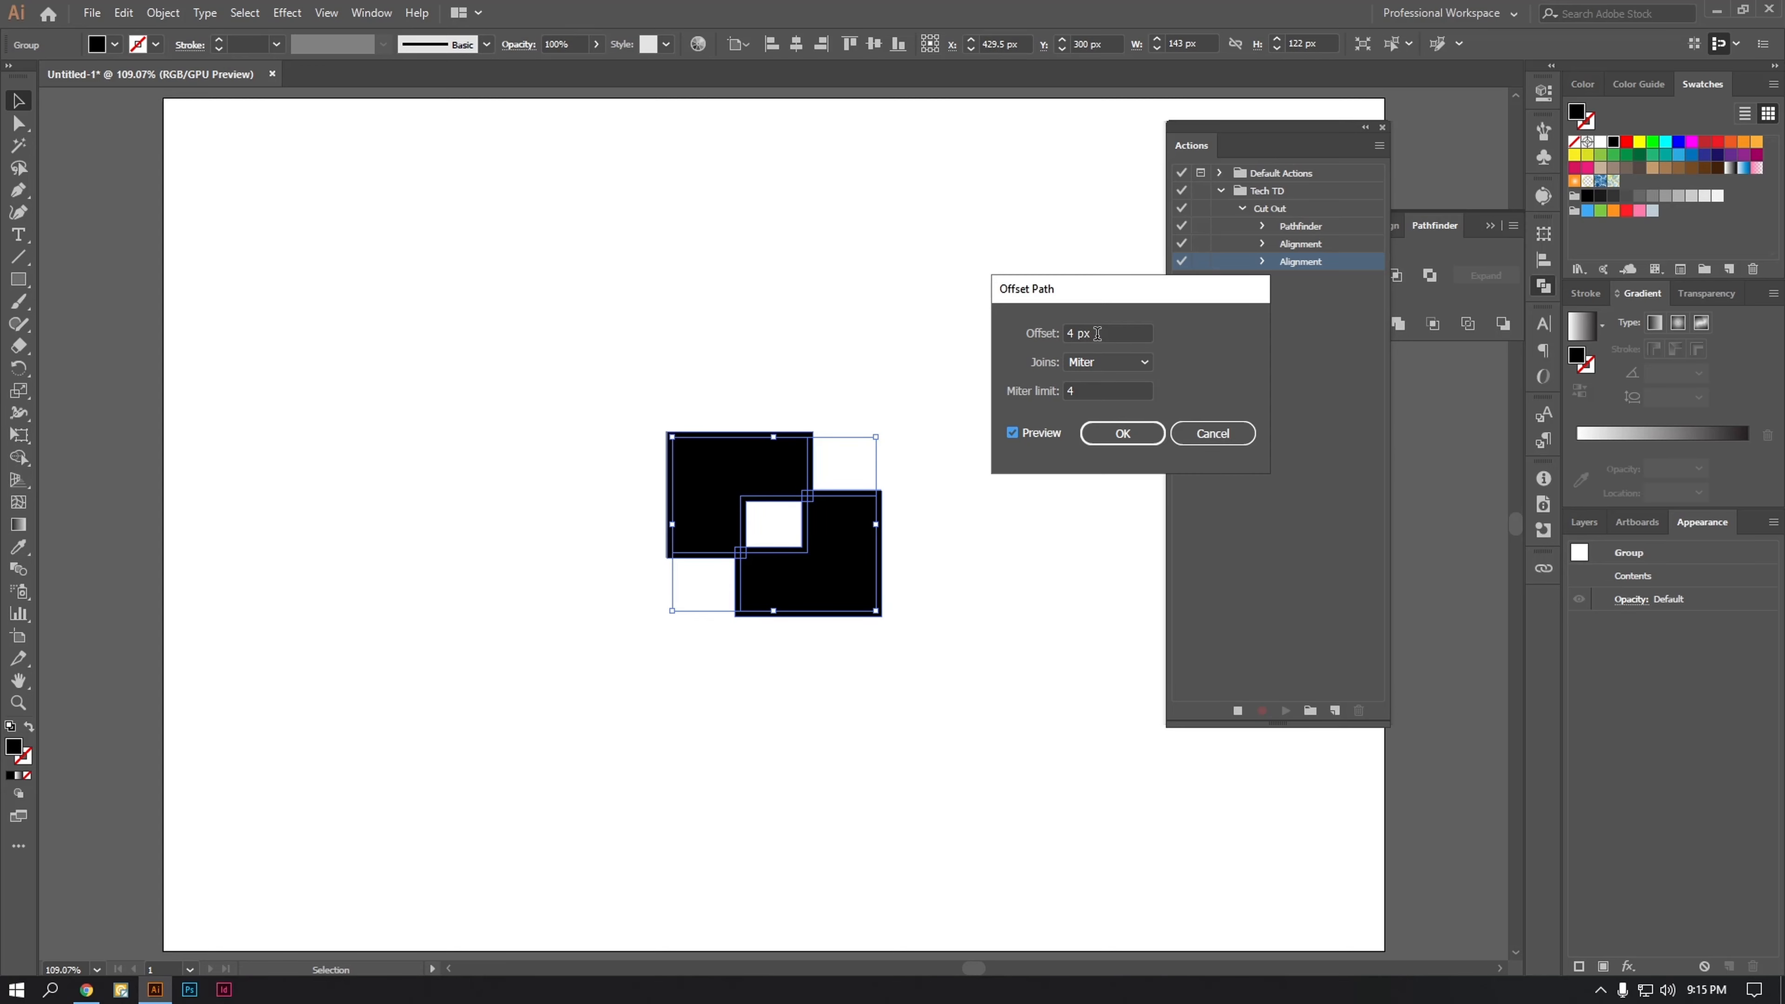
scroll(1097, 333, down, 1)
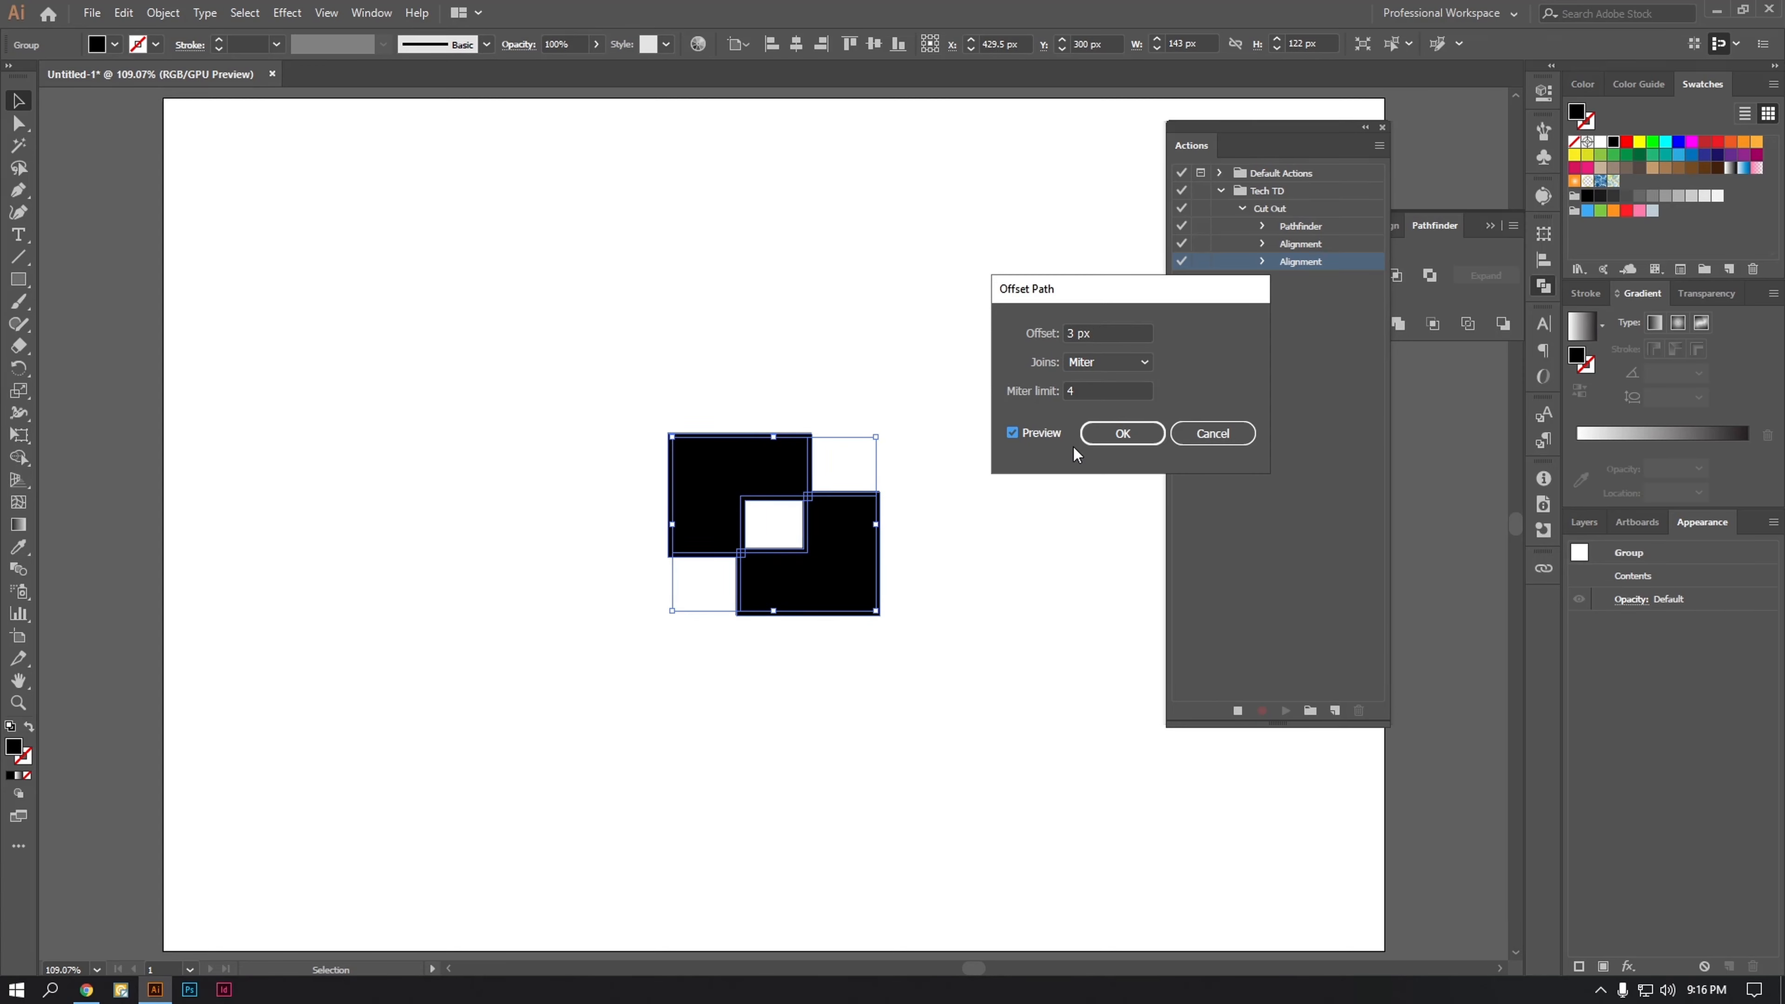
click(1122, 433)
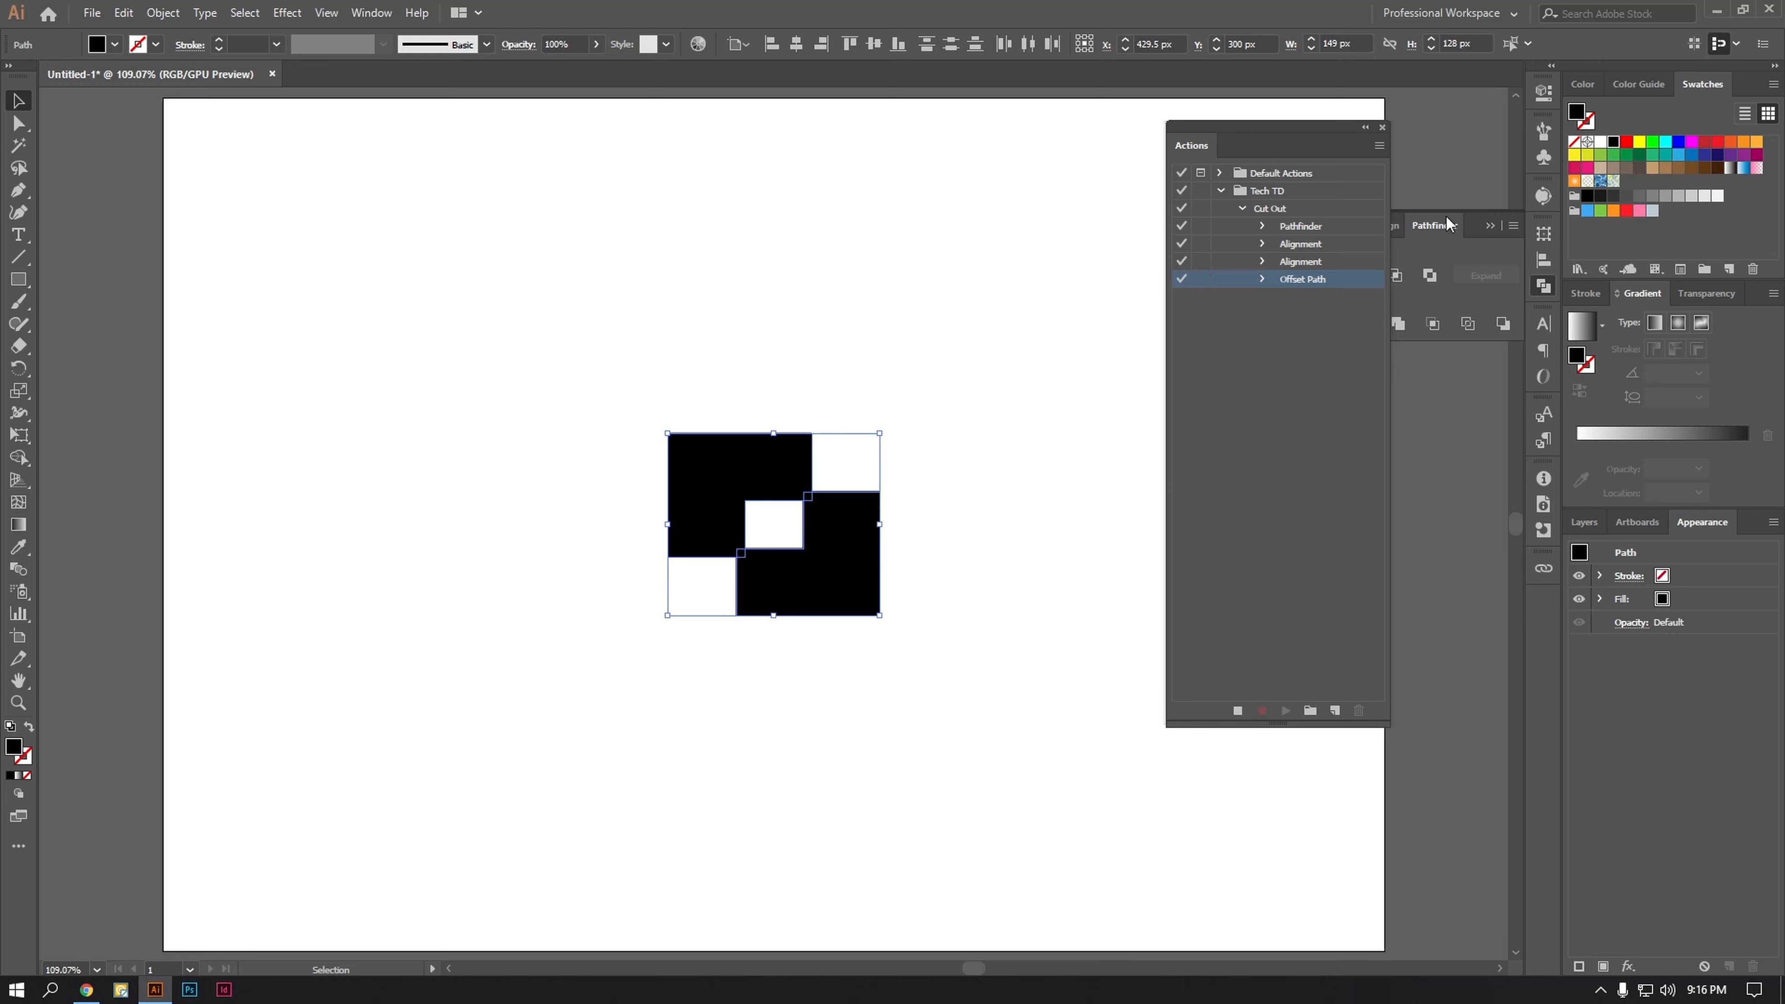
drag(1315, 130, 1198, 141)
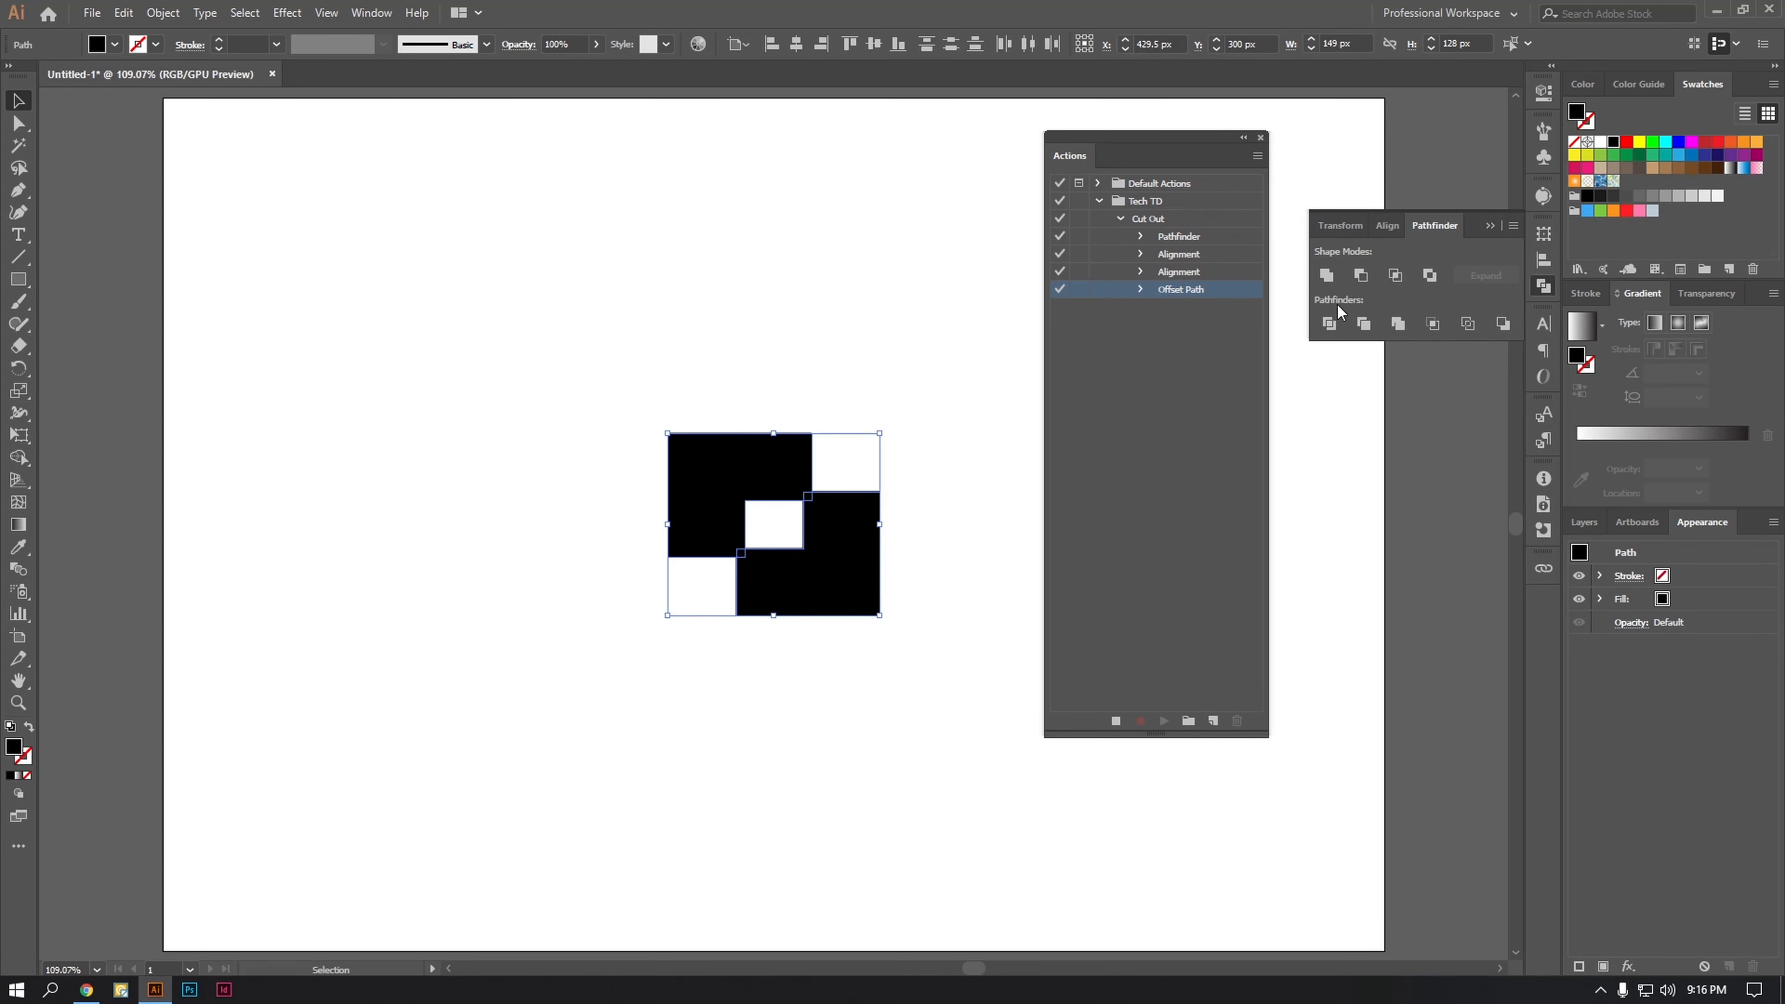
click(1326, 276)
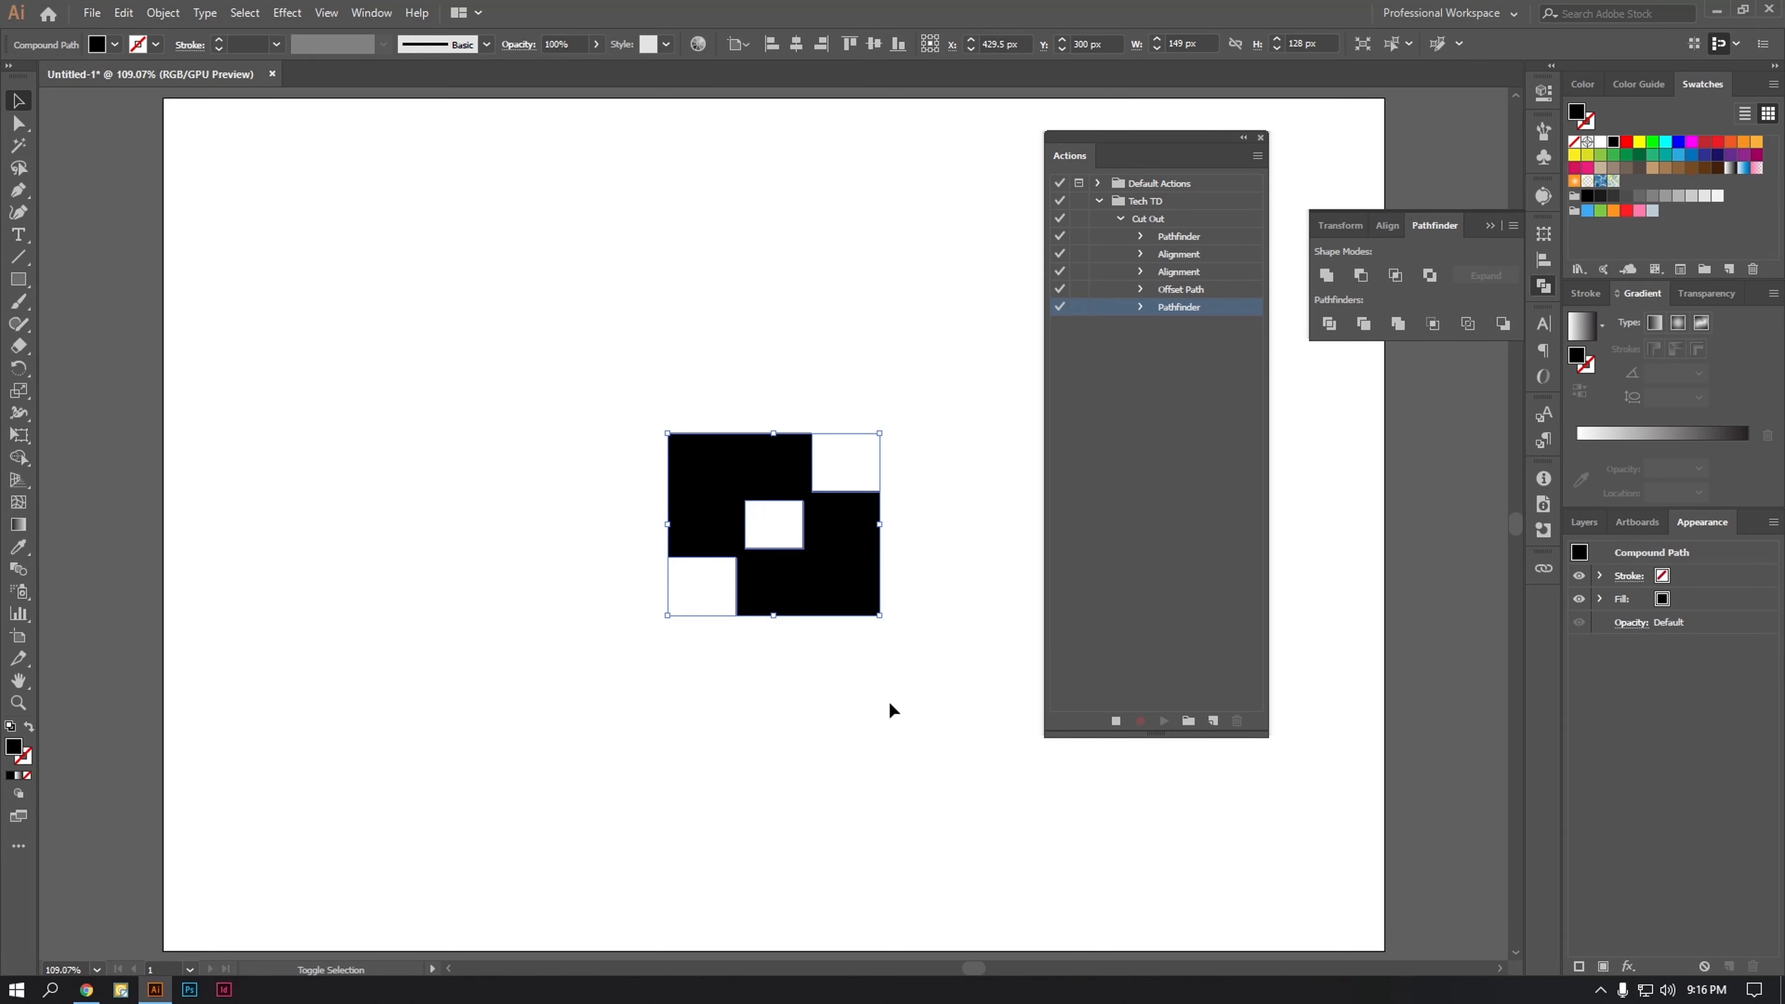
Step: Record swapping the fill and stroke of the offset outline, and set its stroke color to magenta
key(shift+x)
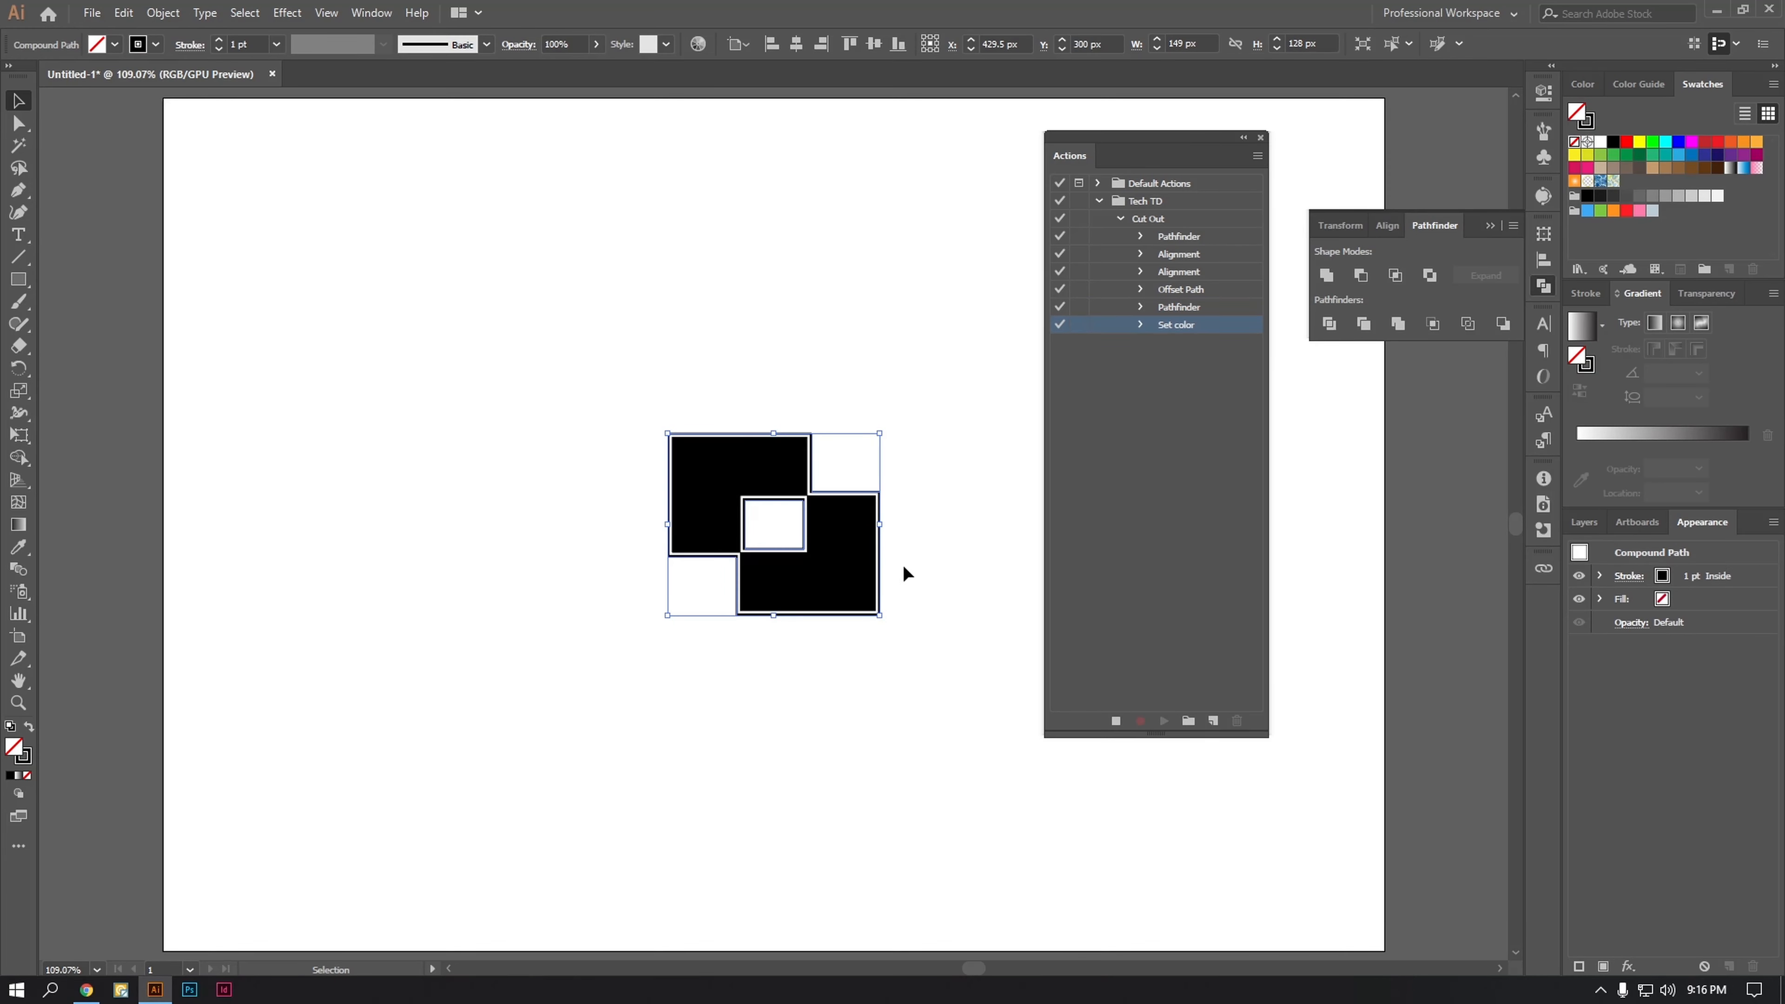
click(1588, 125)
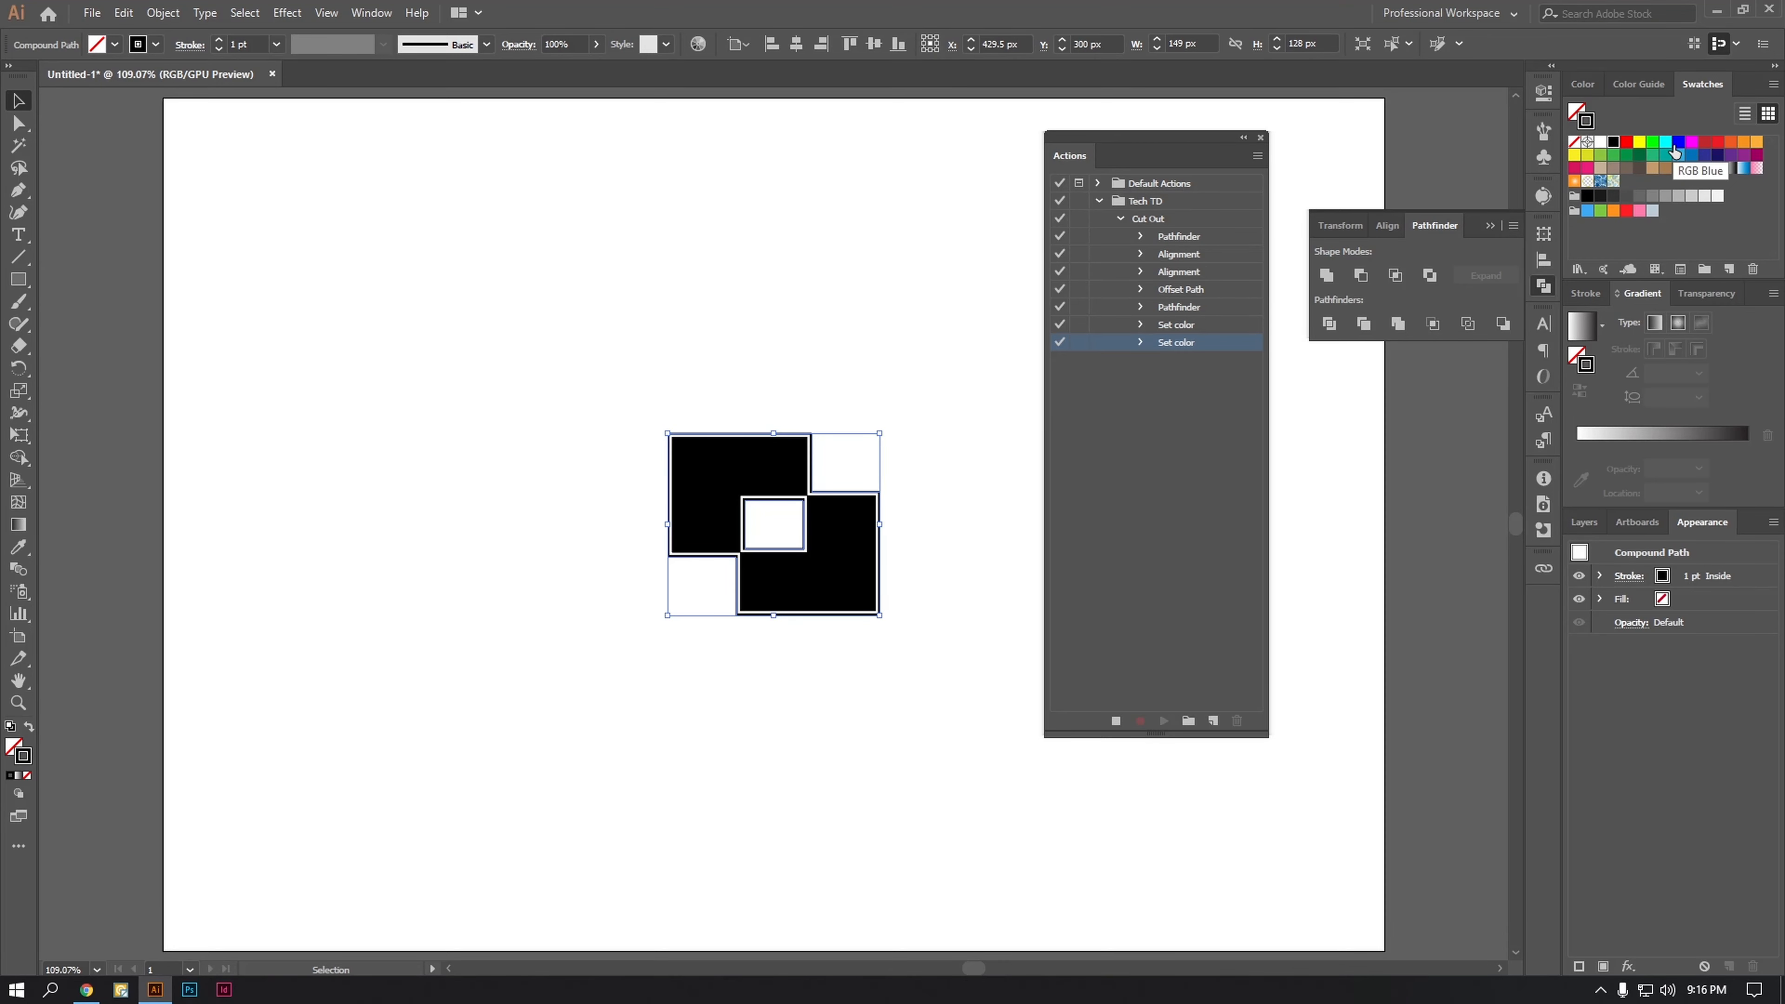
click(1690, 144)
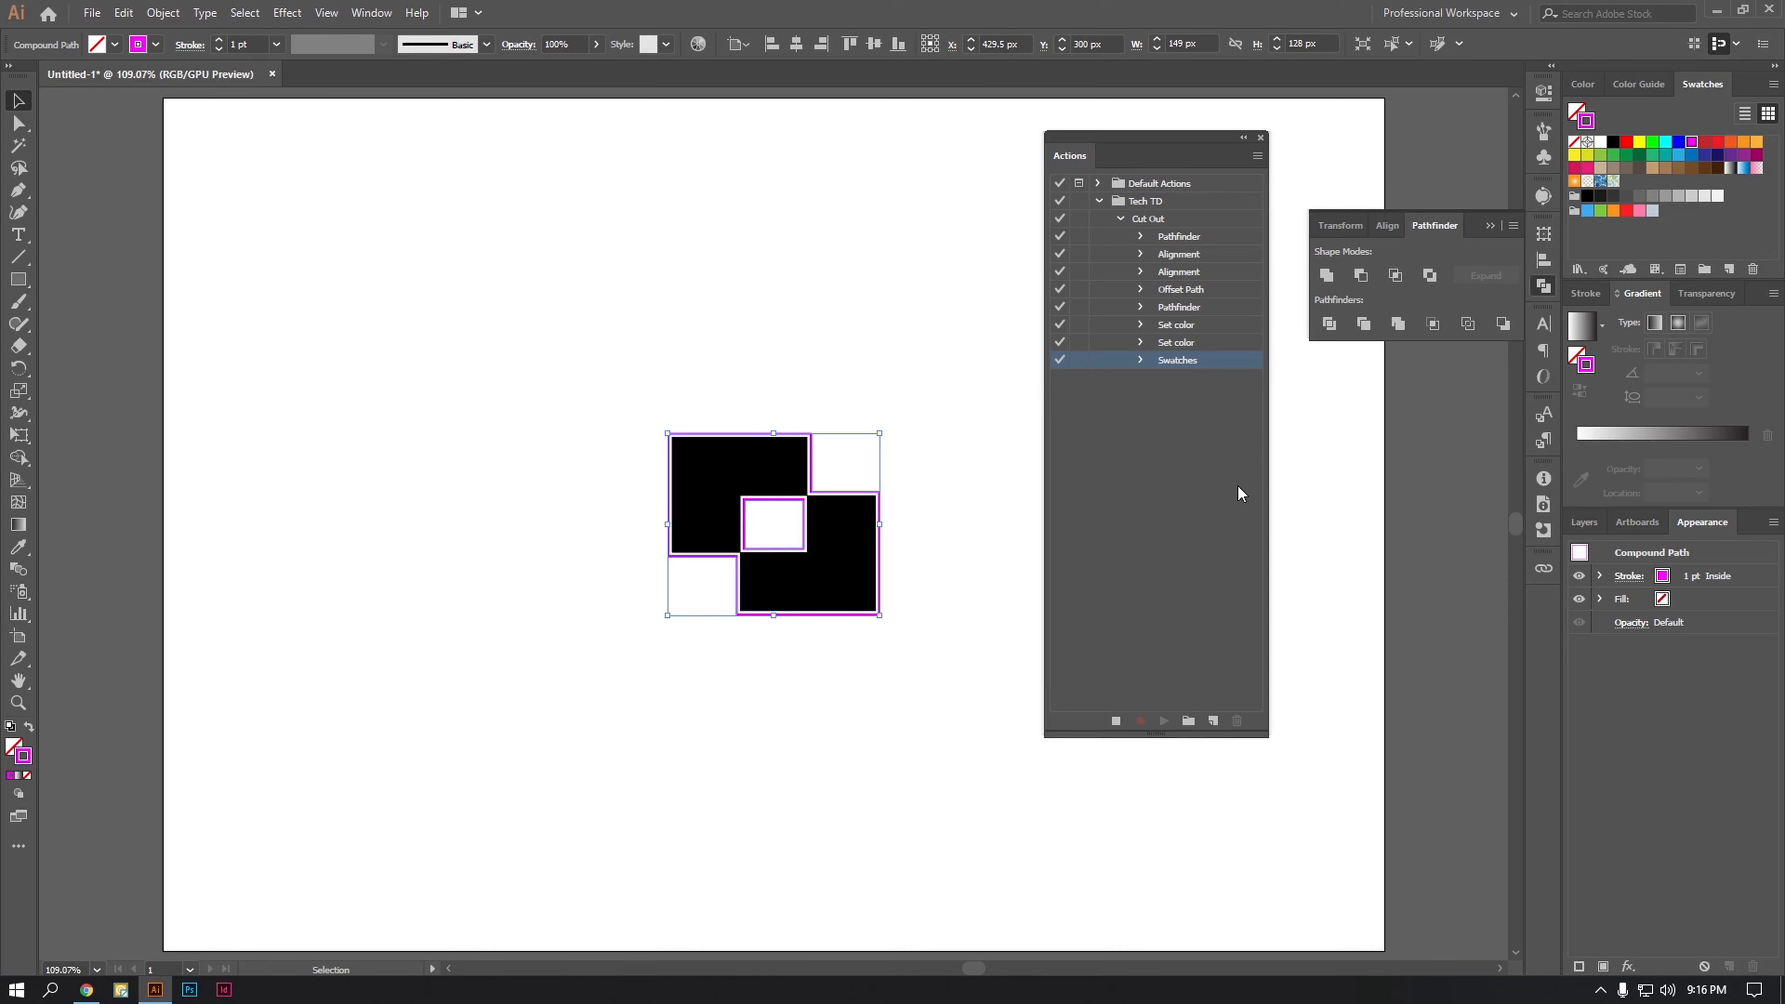
Step: Stop recording the Cut Out action, and dock the floating Actions list and reopen it
click(1115, 720)
drag(1058, 160, 1549, 116)
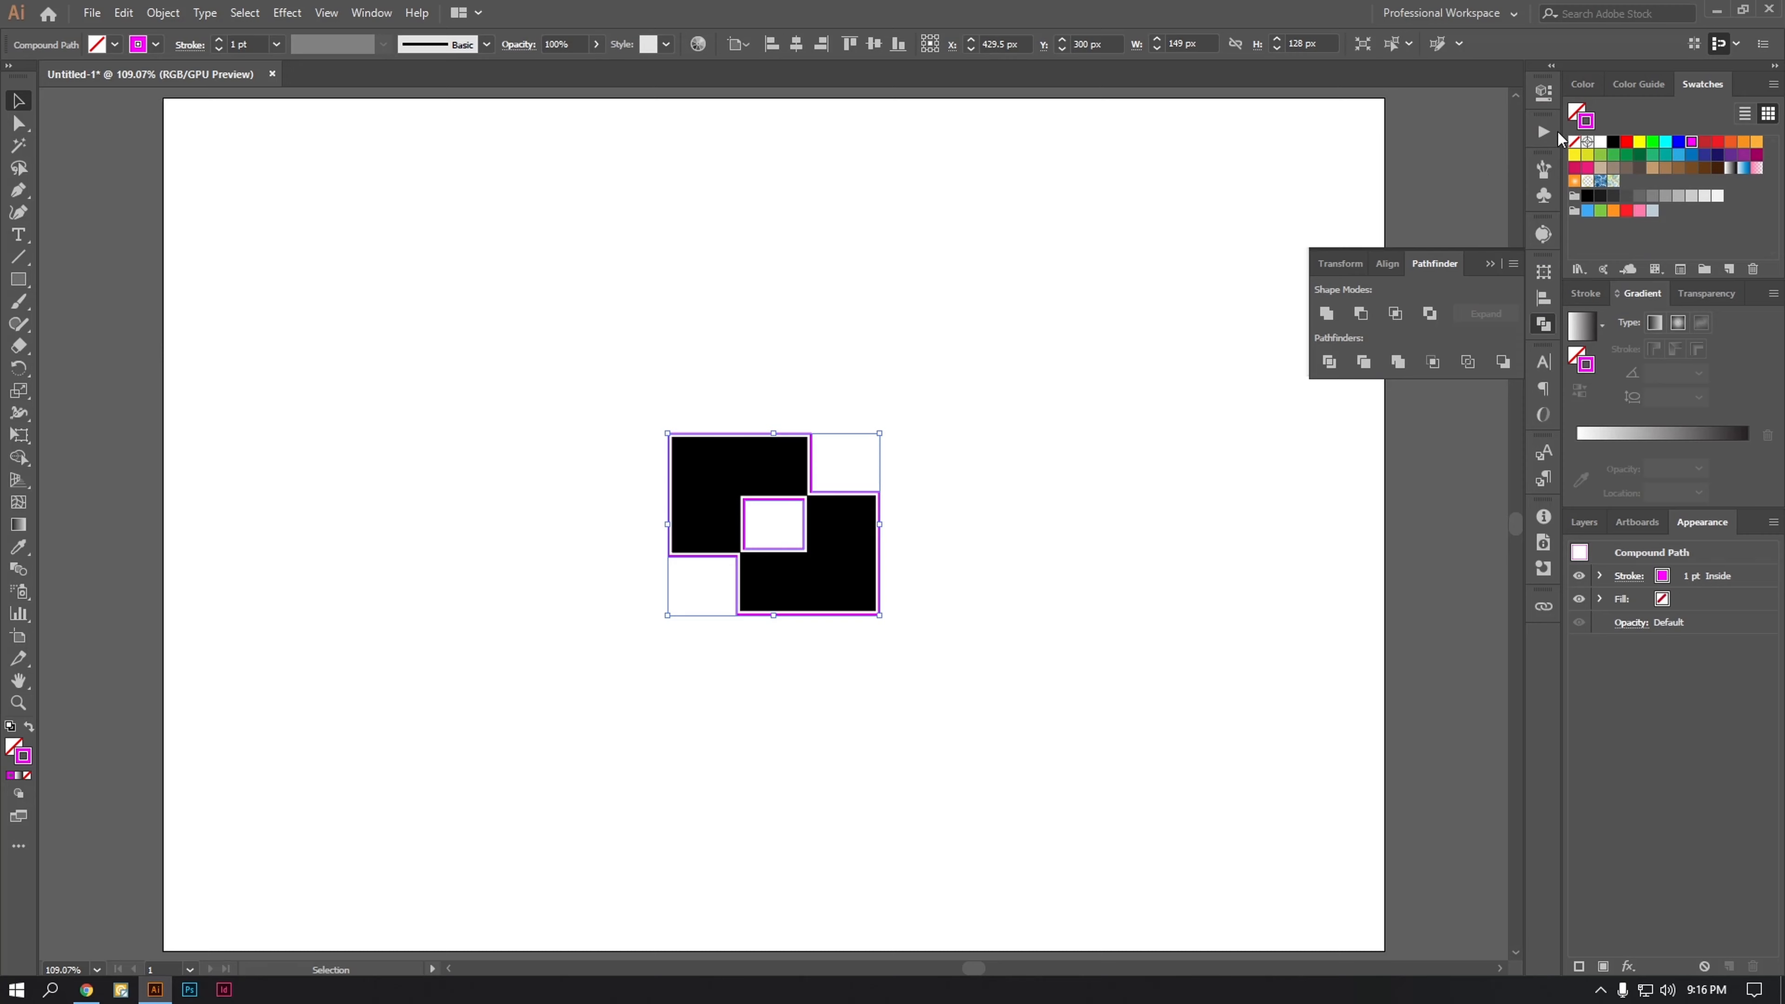
click(1545, 132)
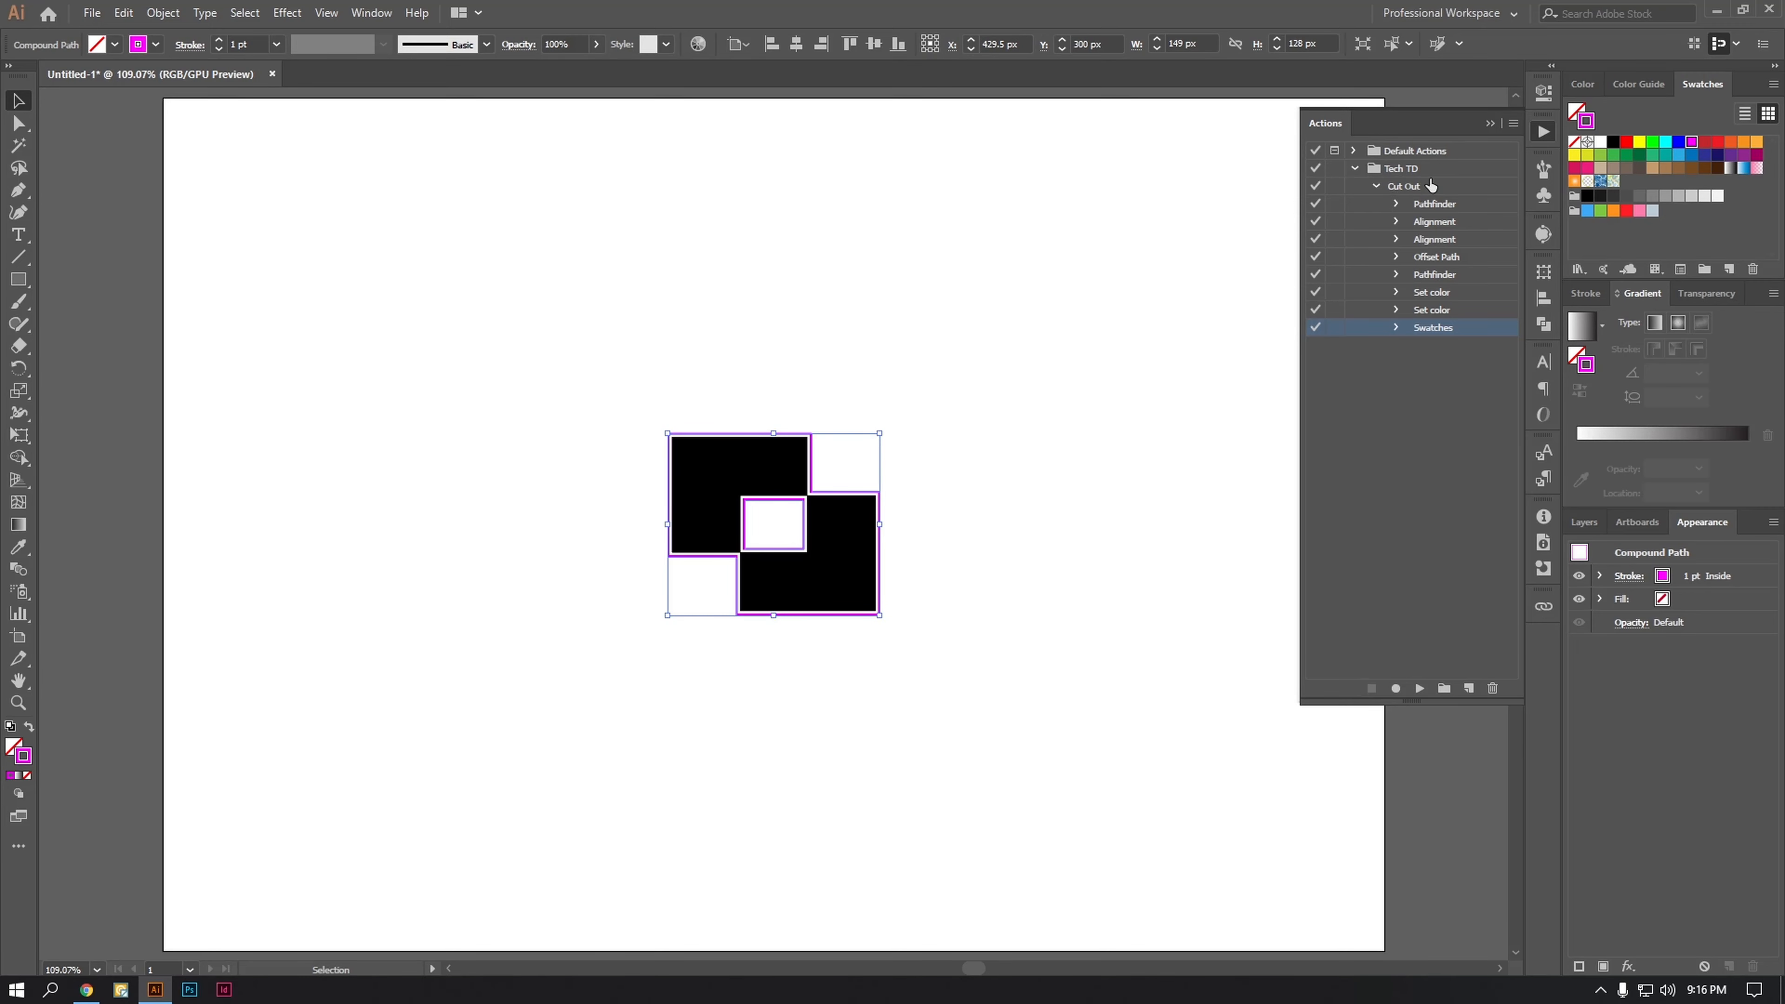
click(1402, 189)
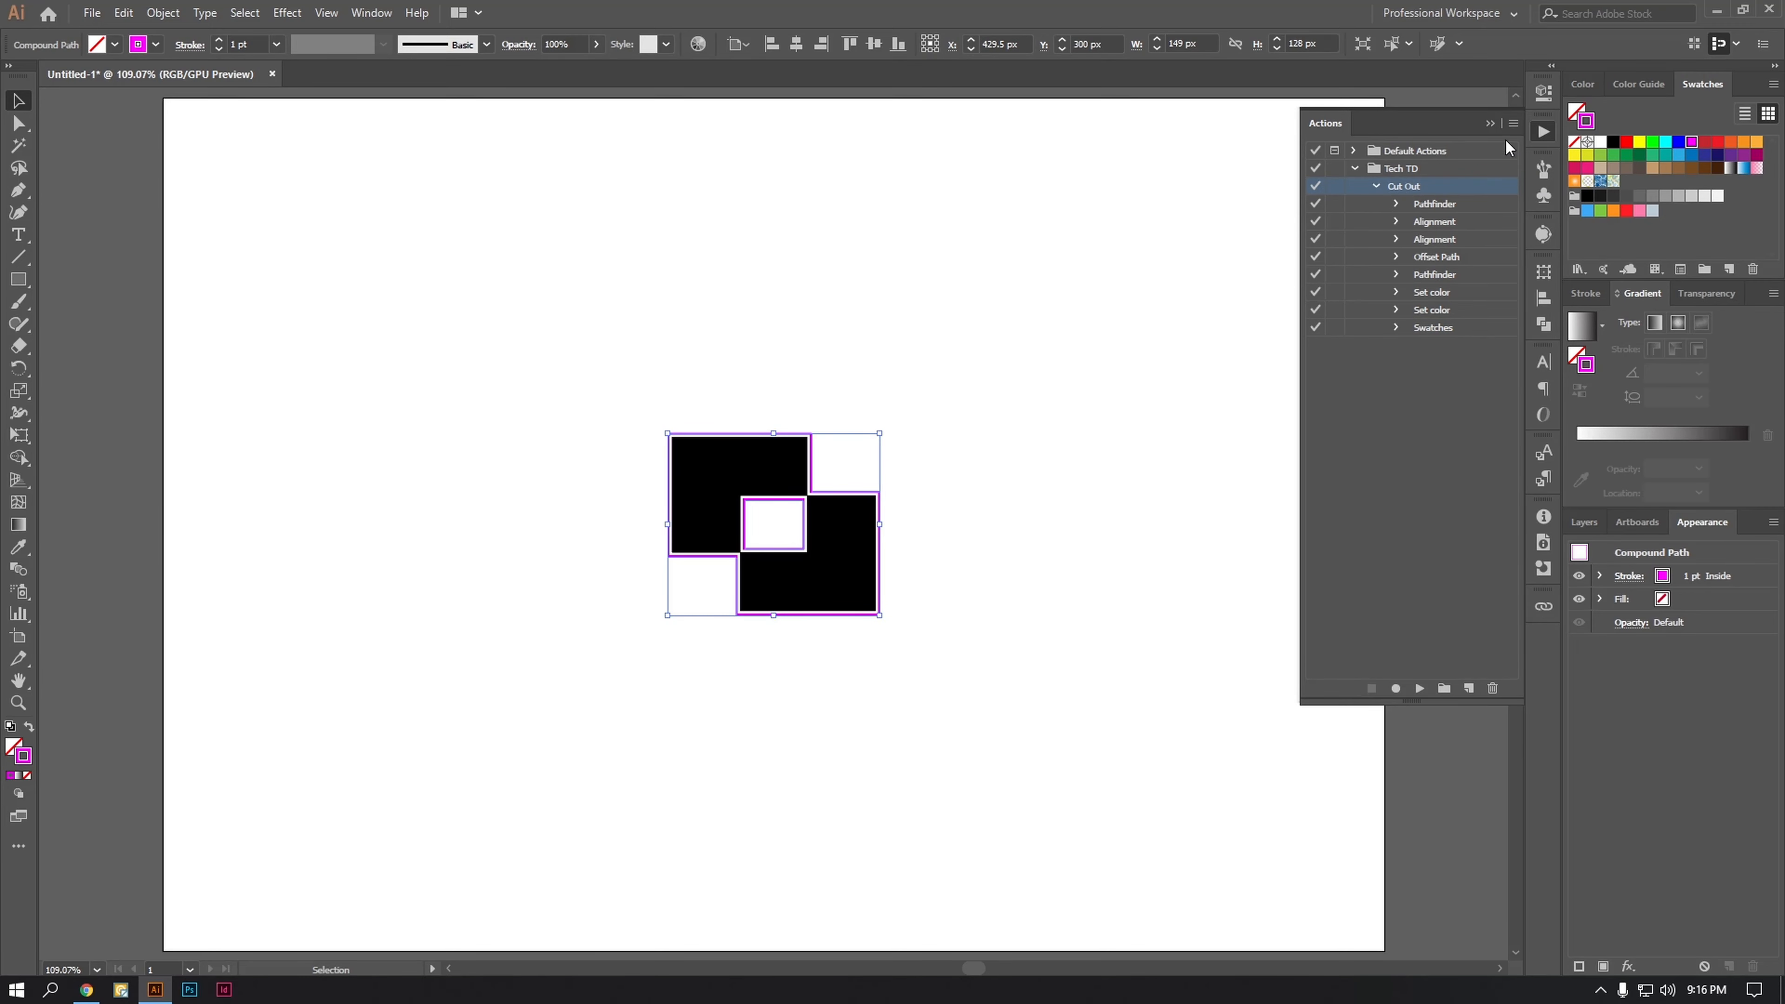
click(1512, 123)
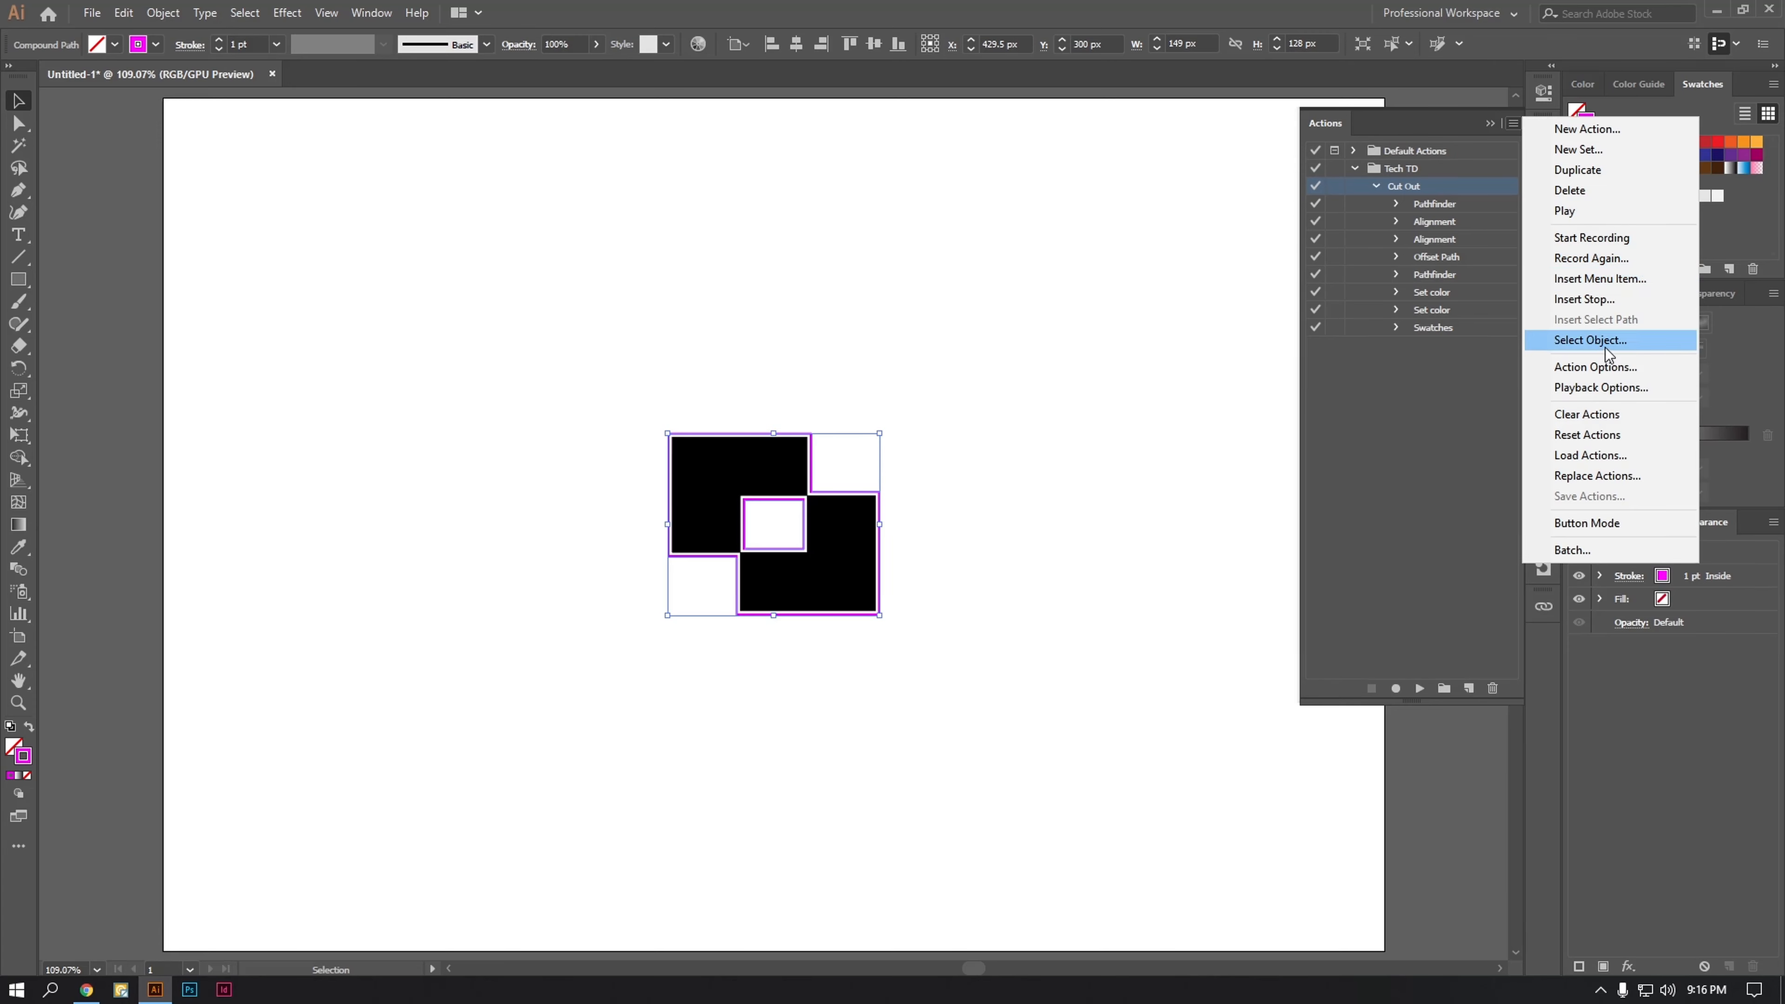
click(1604, 368)
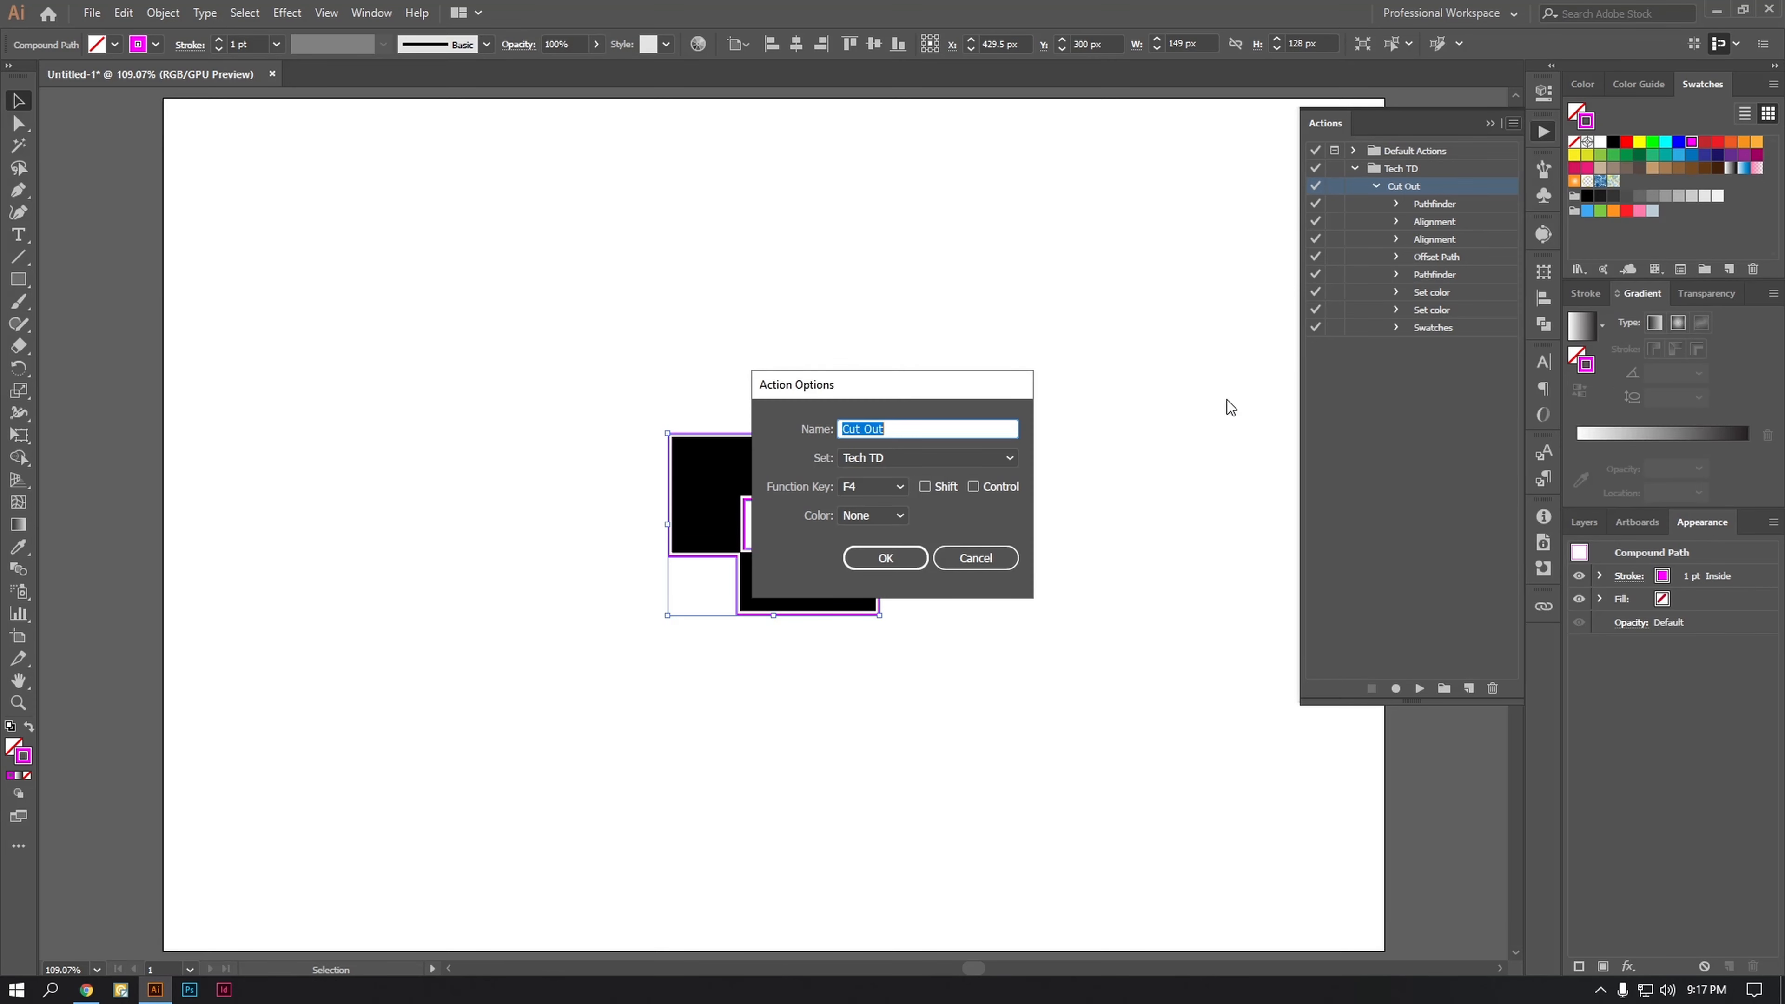
click(976, 557)
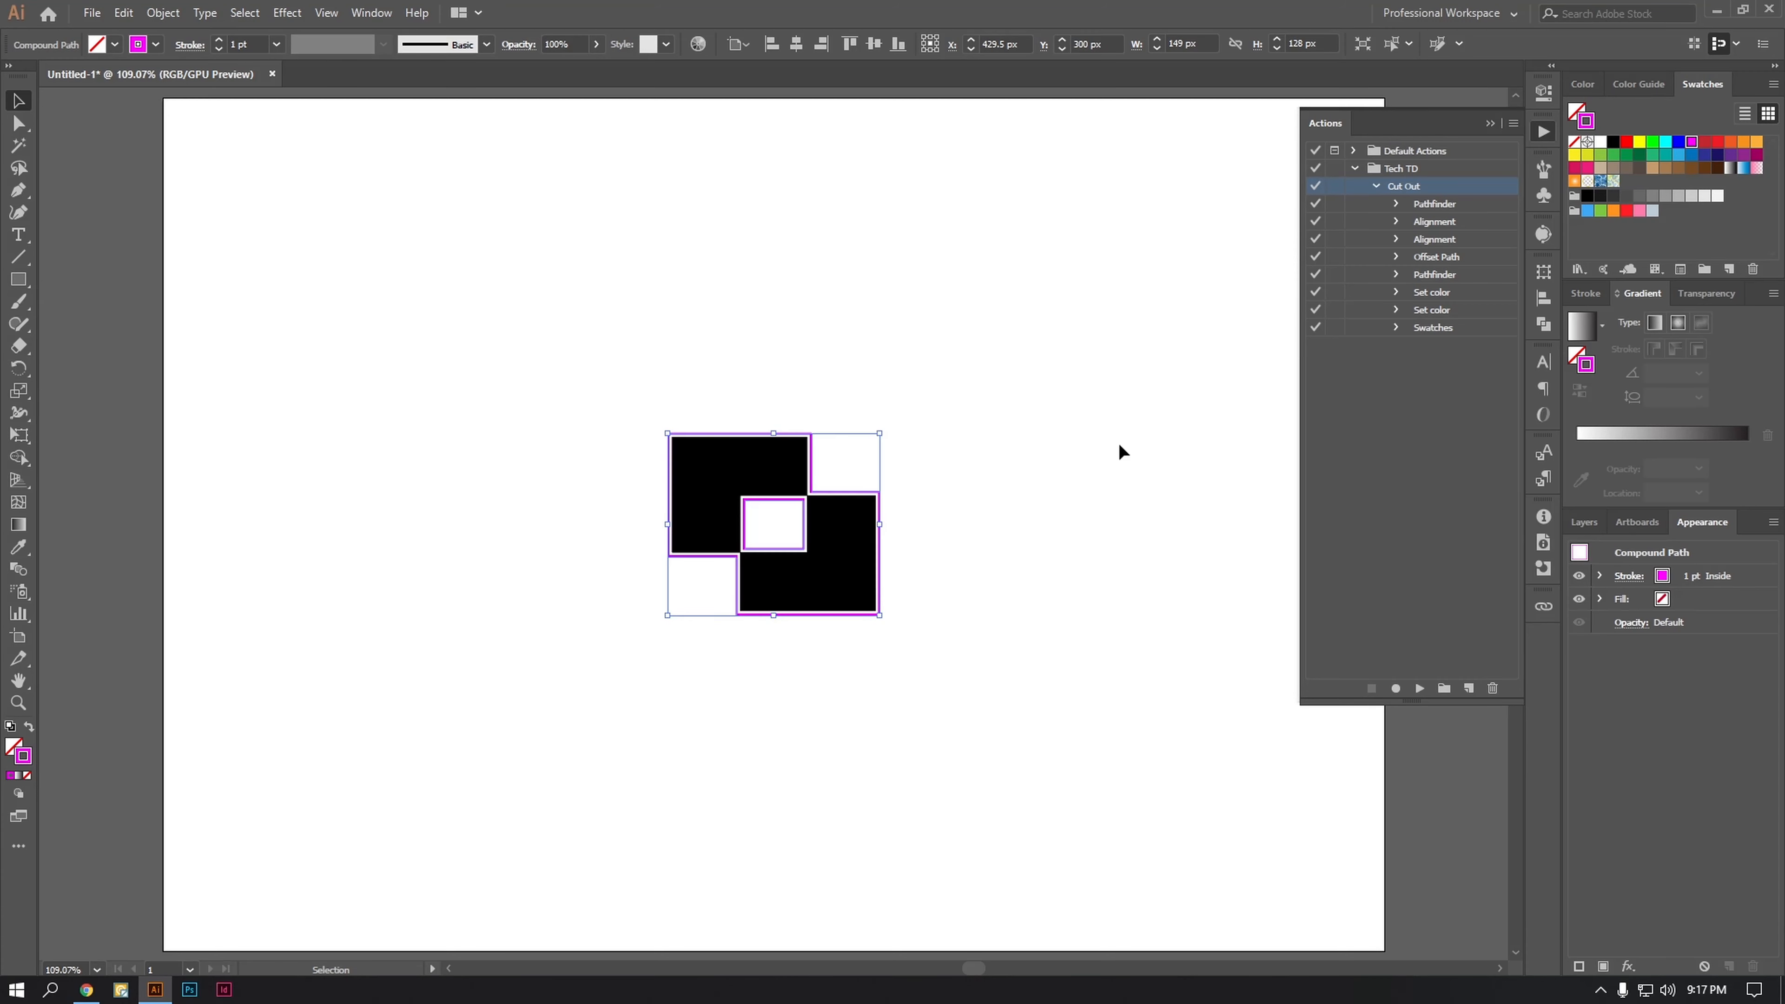
Step: Rename the Cut Out action to "Cut Out - F4"
double_click(1423, 187)
click(932, 429)
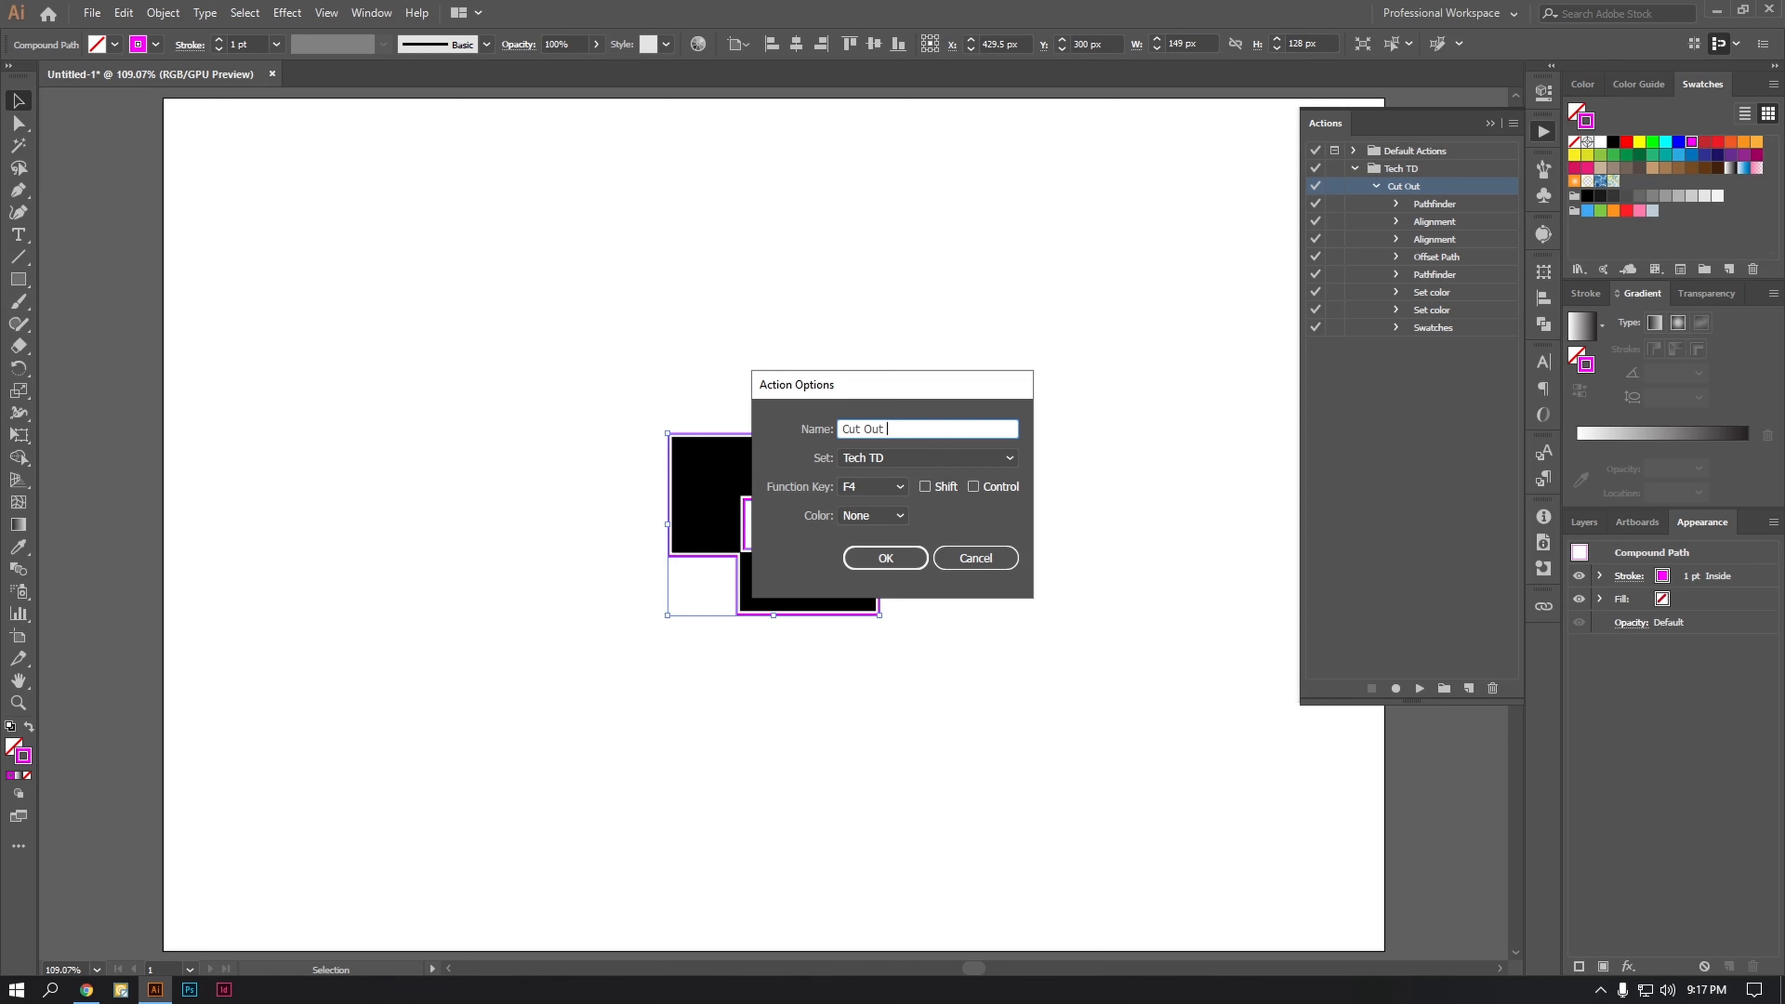
text(- F4)
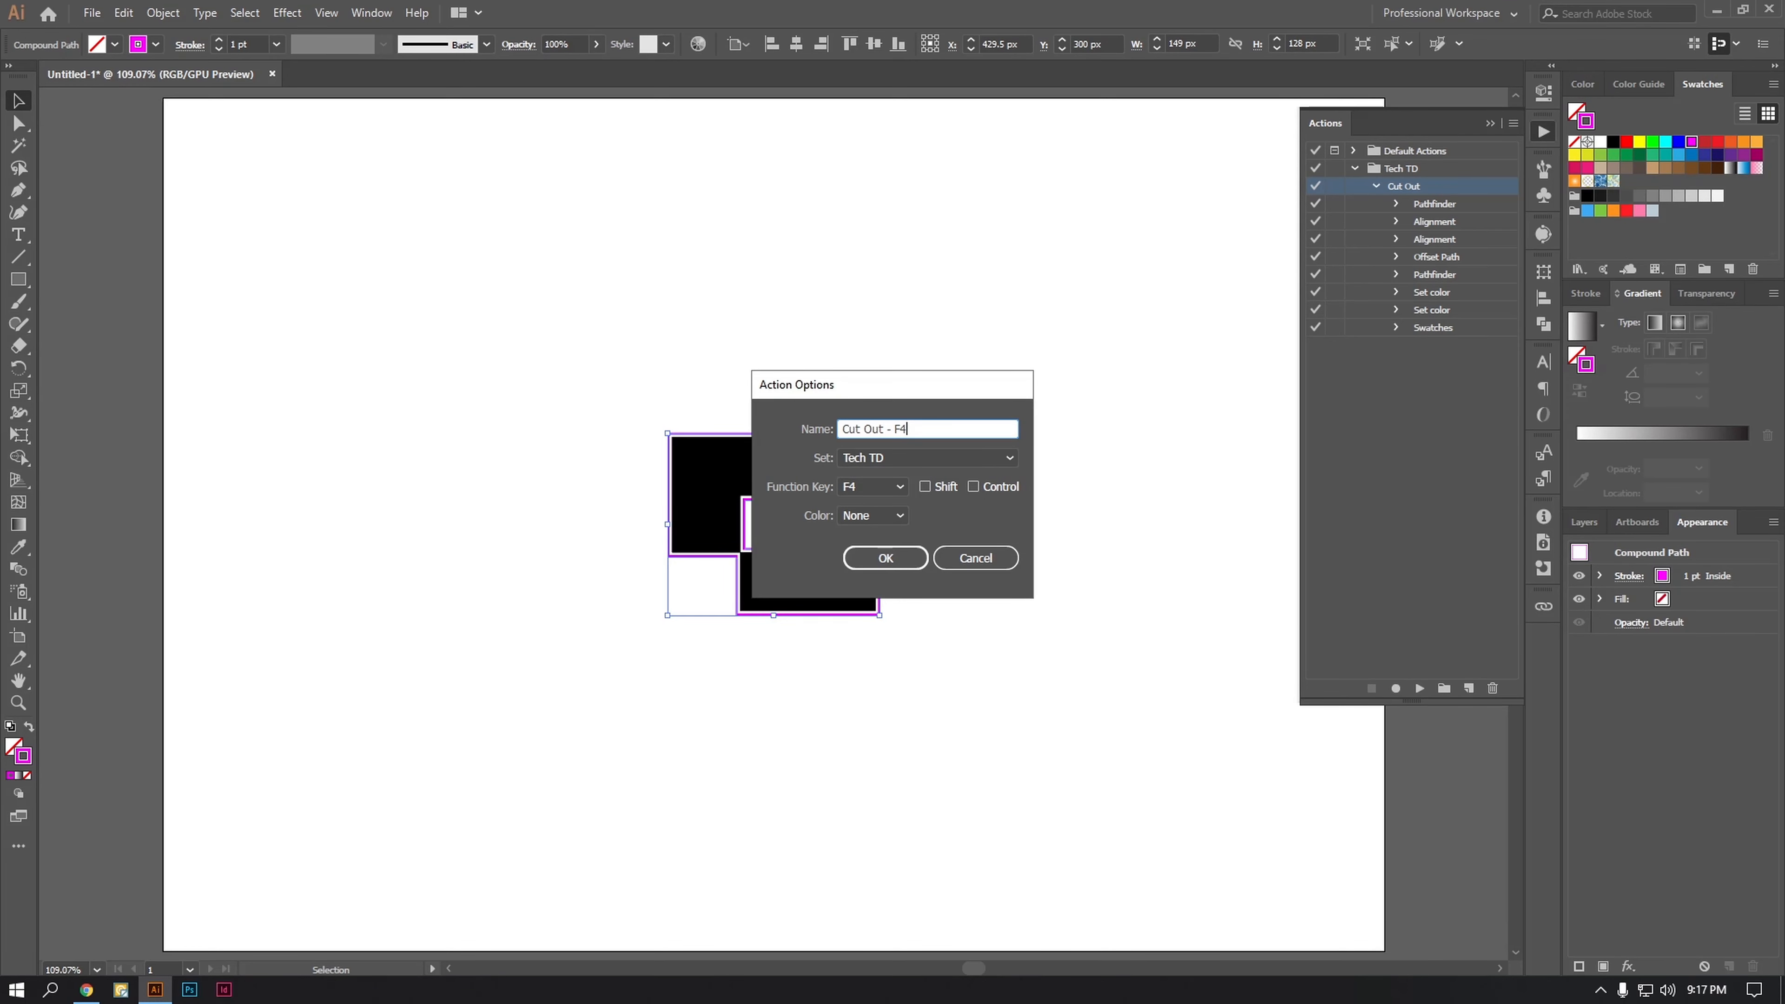
click(891, 558)
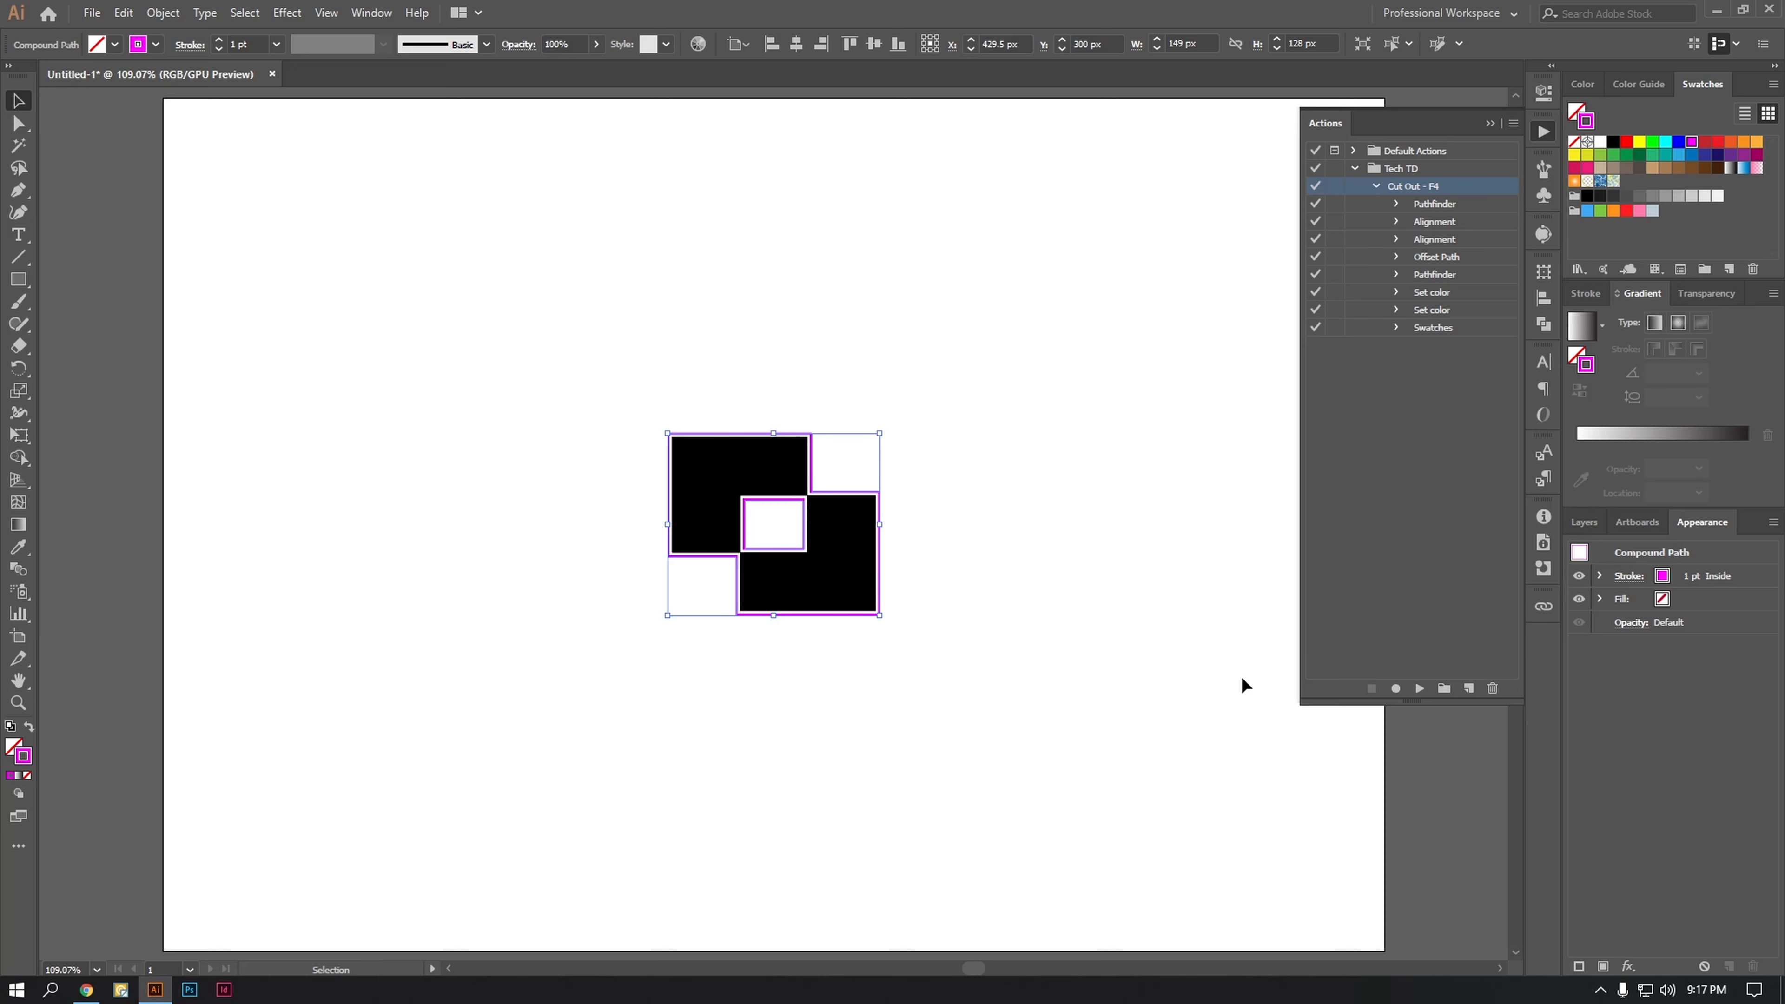
Step: Delete the overlapping rectangle artwork and its magenta outline from the artboard
click(962, 437)
drag(948, 425, 644, 666)
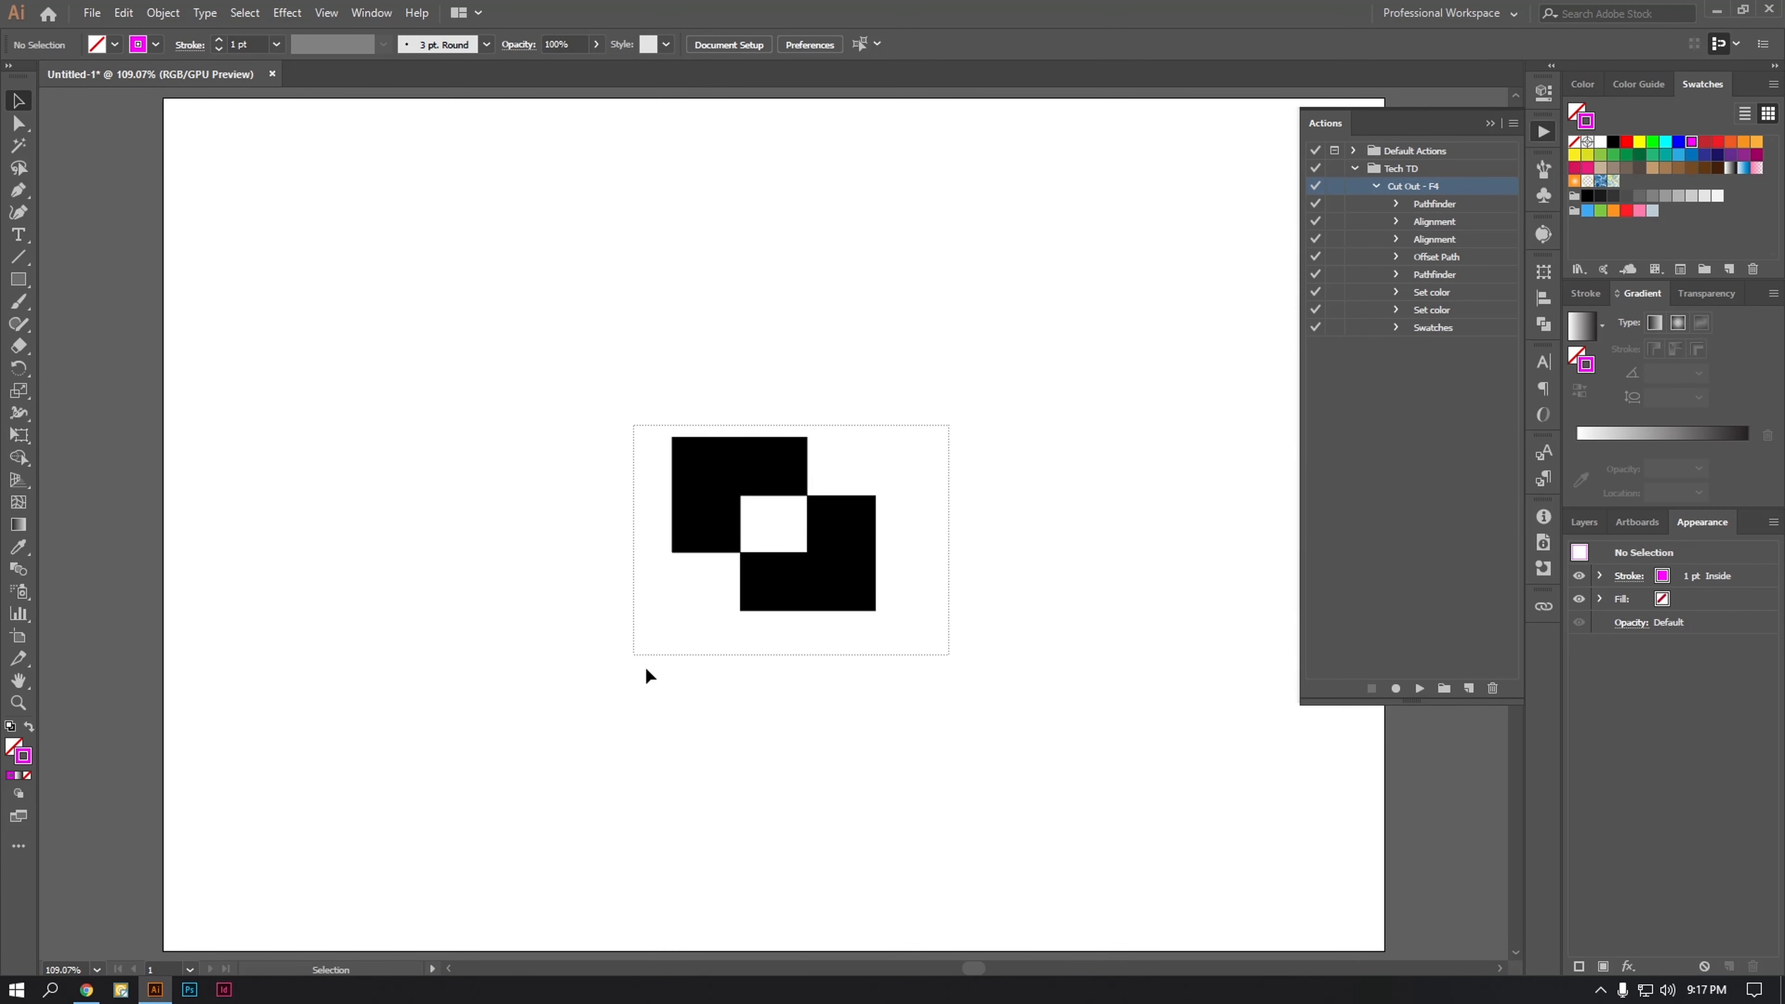
key(Delete)
Step: Draw a black circle about 160 px wide and place a copy overlapping its lower-right part
click(21, 282)
drag(21, 282, 71, 325)
drag(283, 289, 510, 515)
click(16, 100)
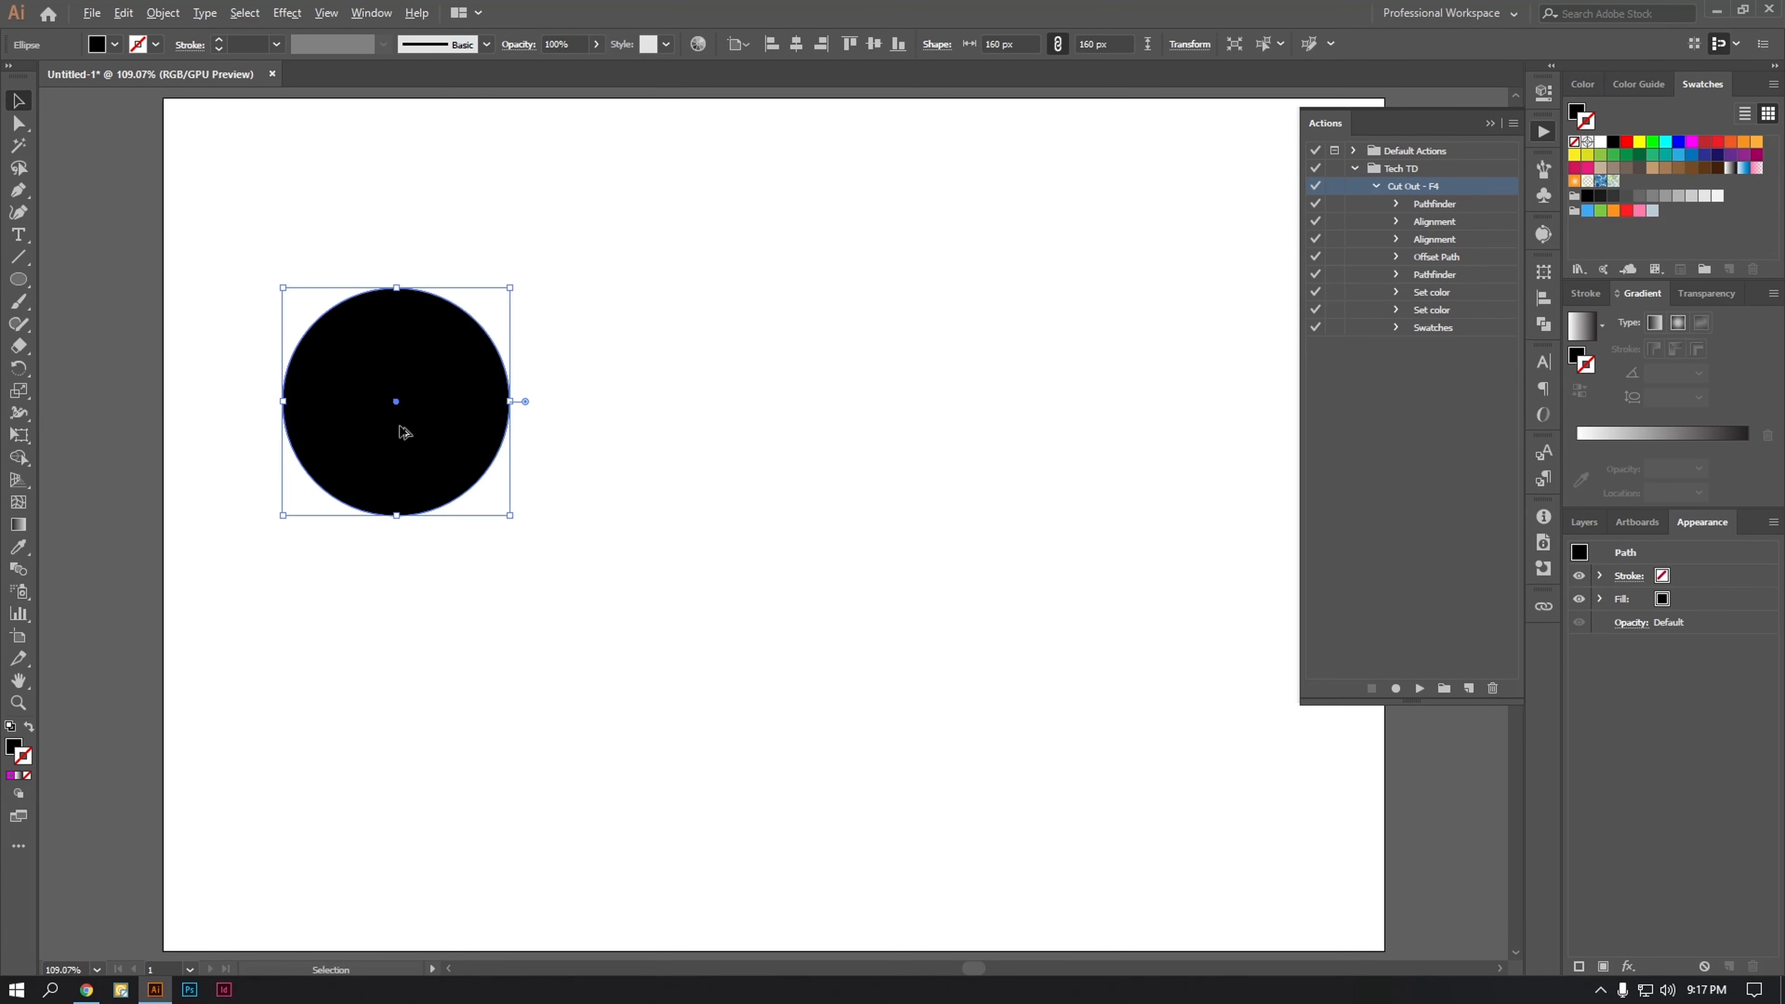
drag(398, 428, 487, 498)
Step: Play the Cut Out - F4 action on the two overlapping circles to test it
click(606, 271)
drag(605, 272, 187, 808)
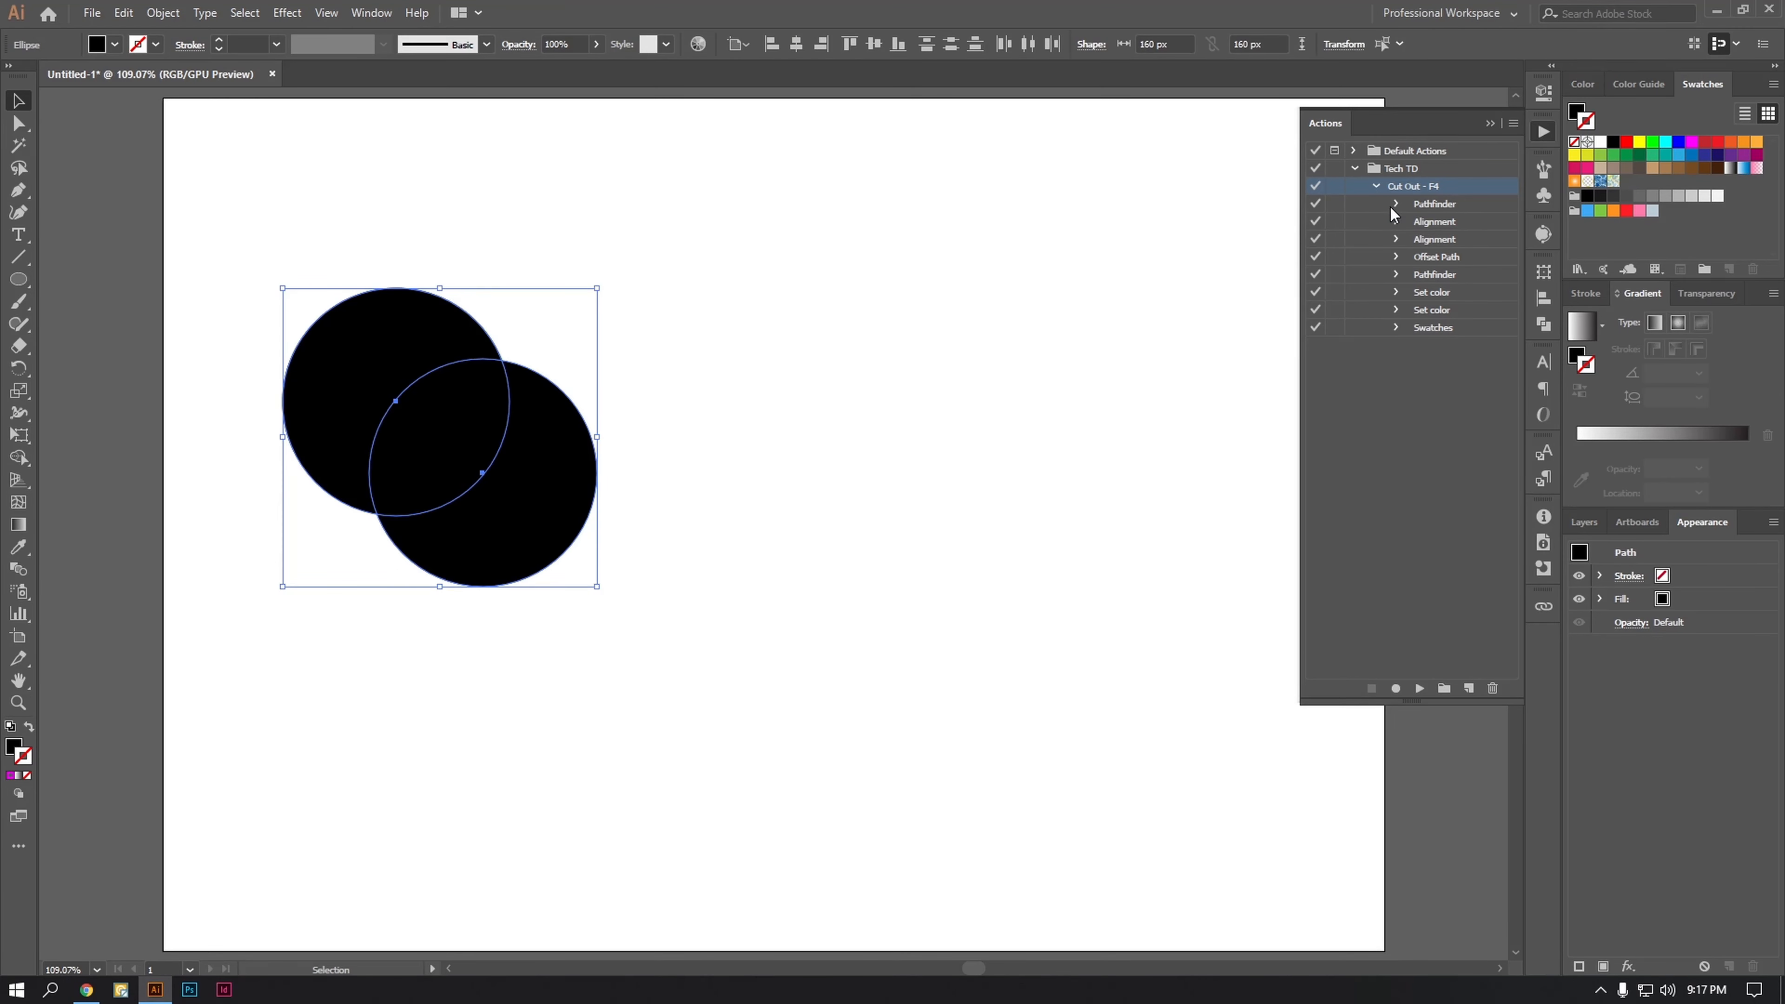
key(F4)
click(1125, 582)
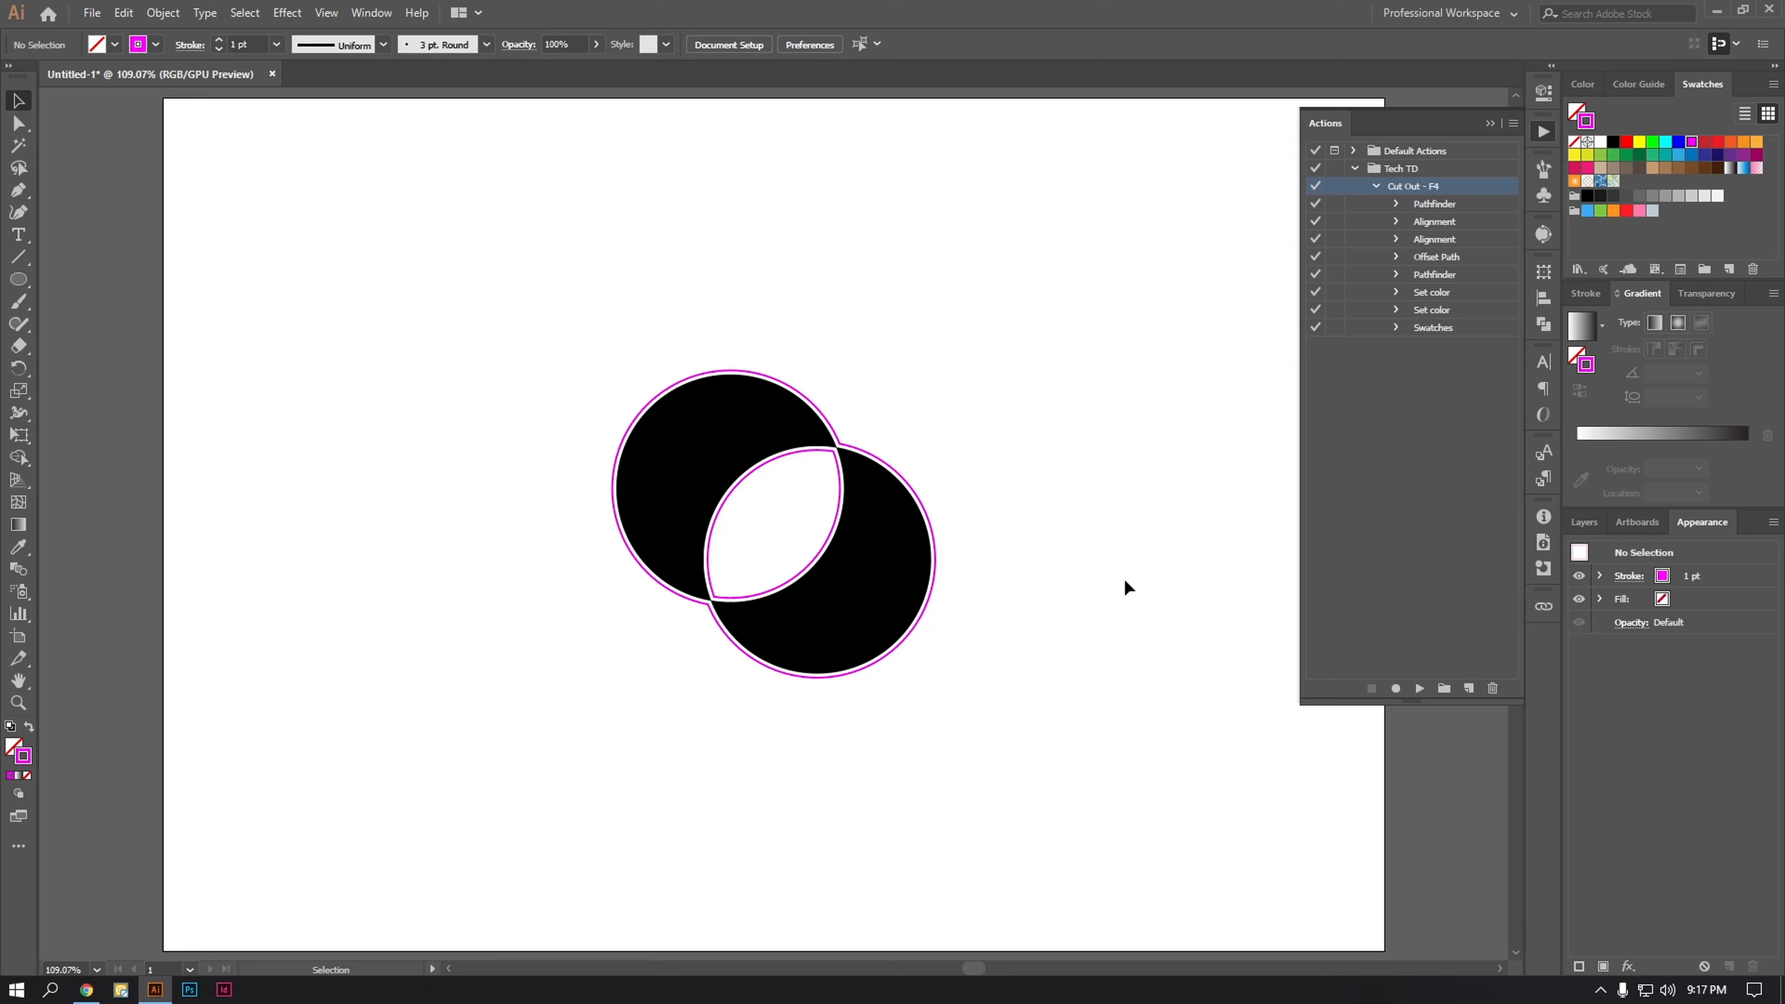
Step: Collapse the recorded commands of the Cut Out - F4 action, and delete the circle artwork from the artboard
click(1375, 186)
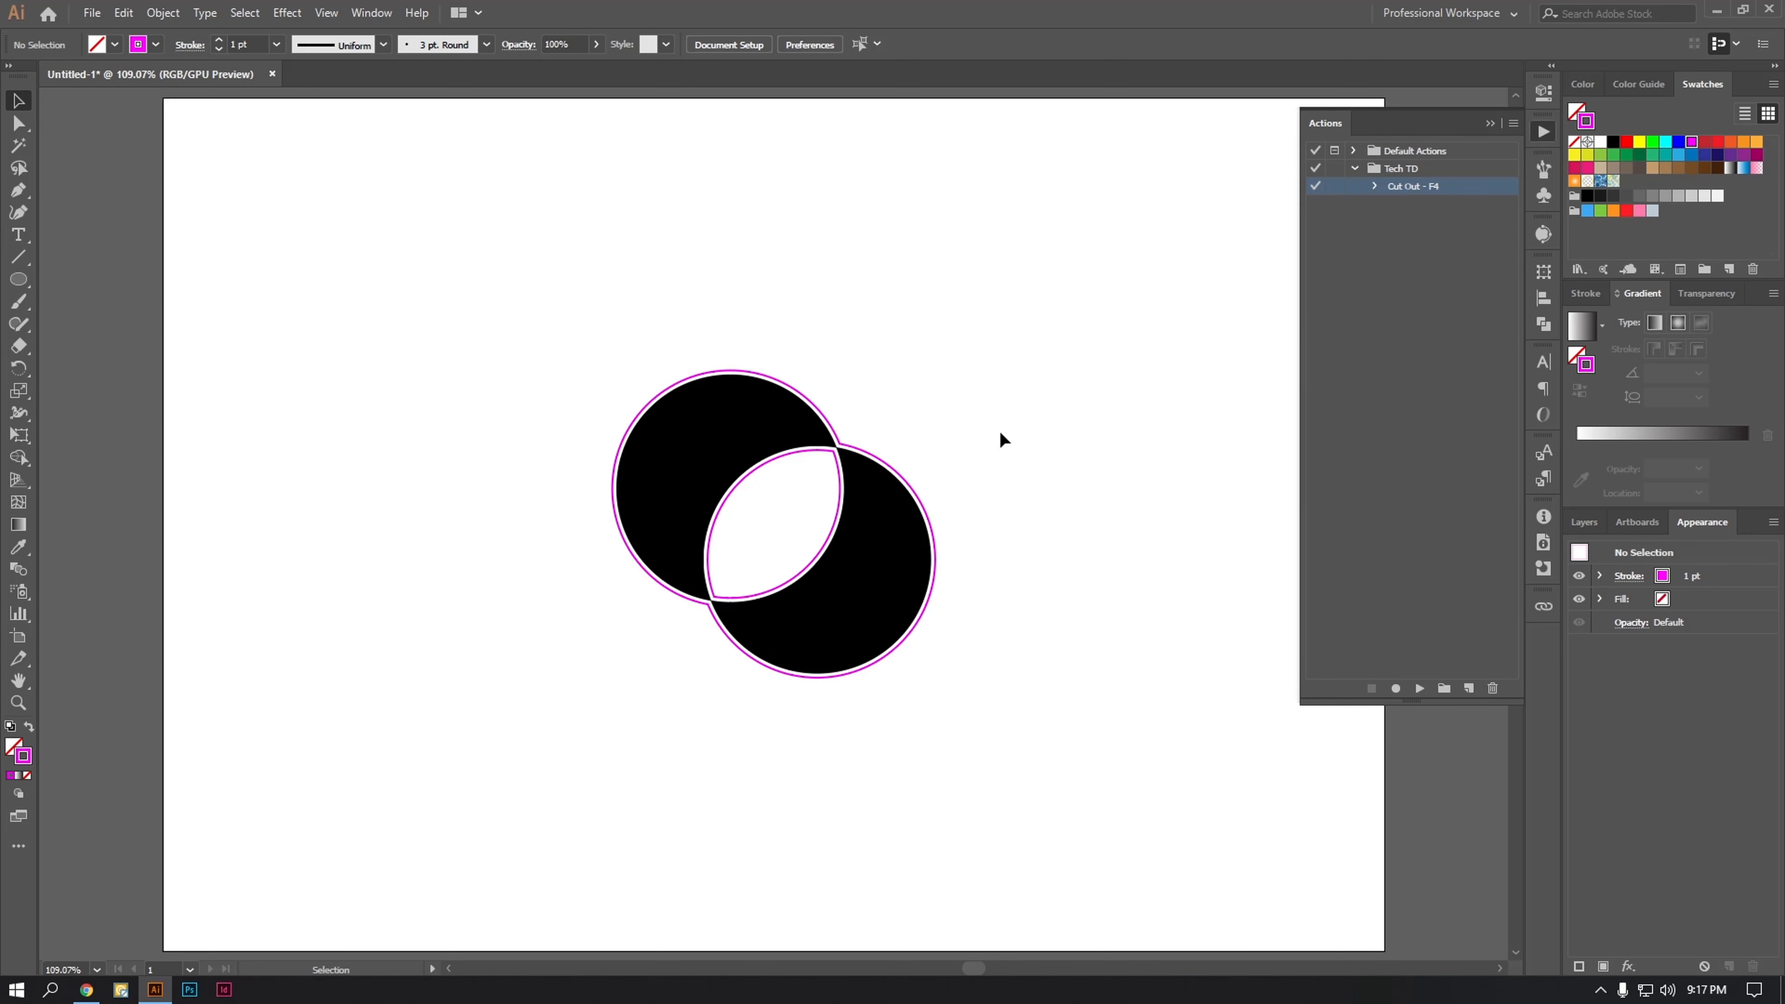
drag(1012, 299, 430, 829)
key(Delete)
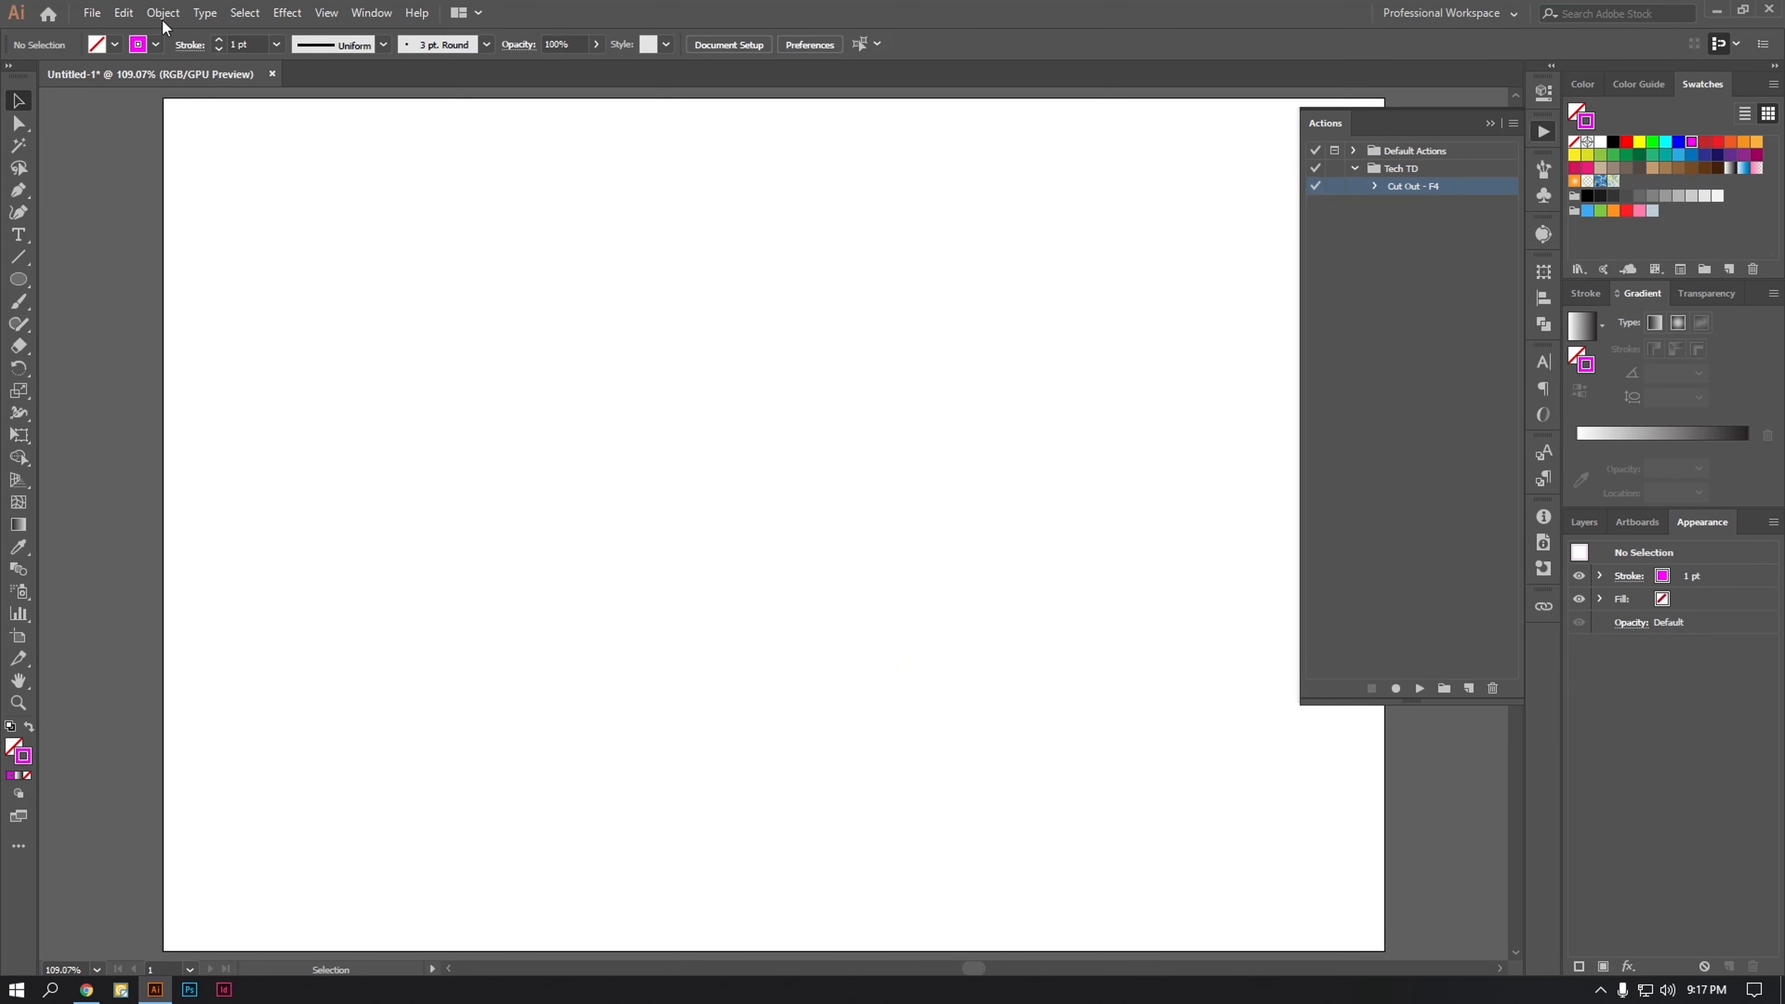
Step: Open the recent file tech td.ai, bring its small TECH TD logo group into Untitled-1, and close tech td.ai
click(91, 13)
mouse_move(157, 103)
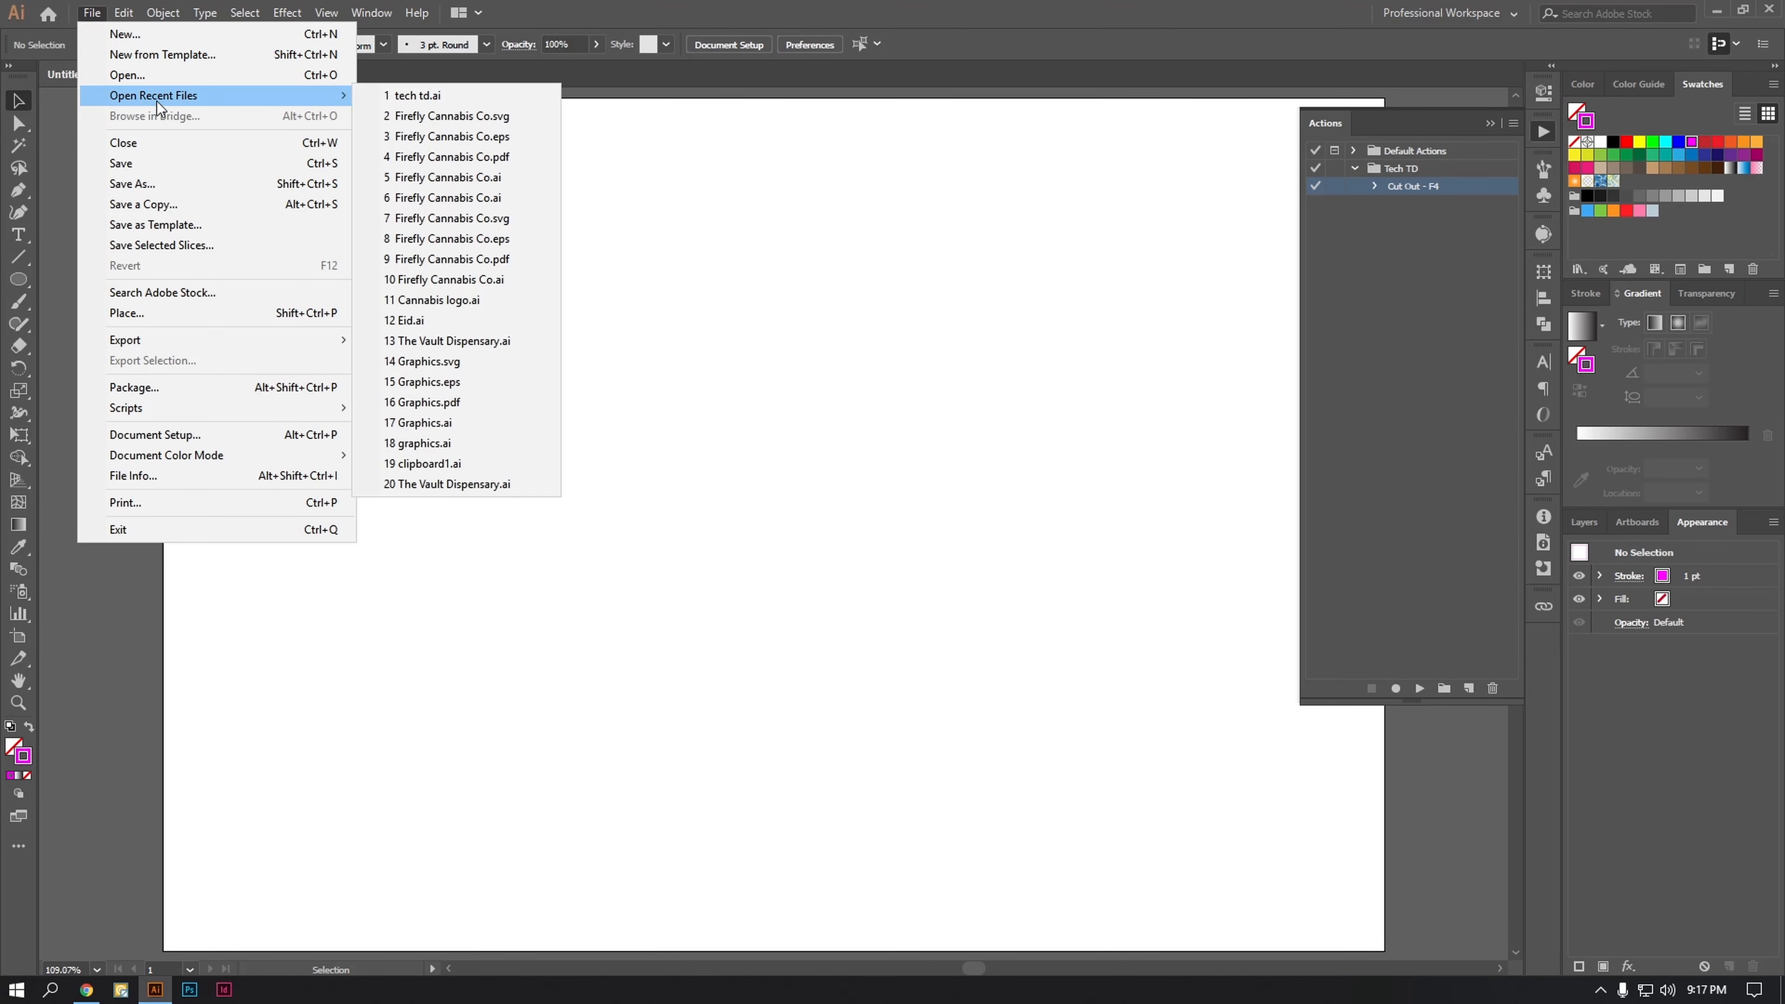
click(450, 95)
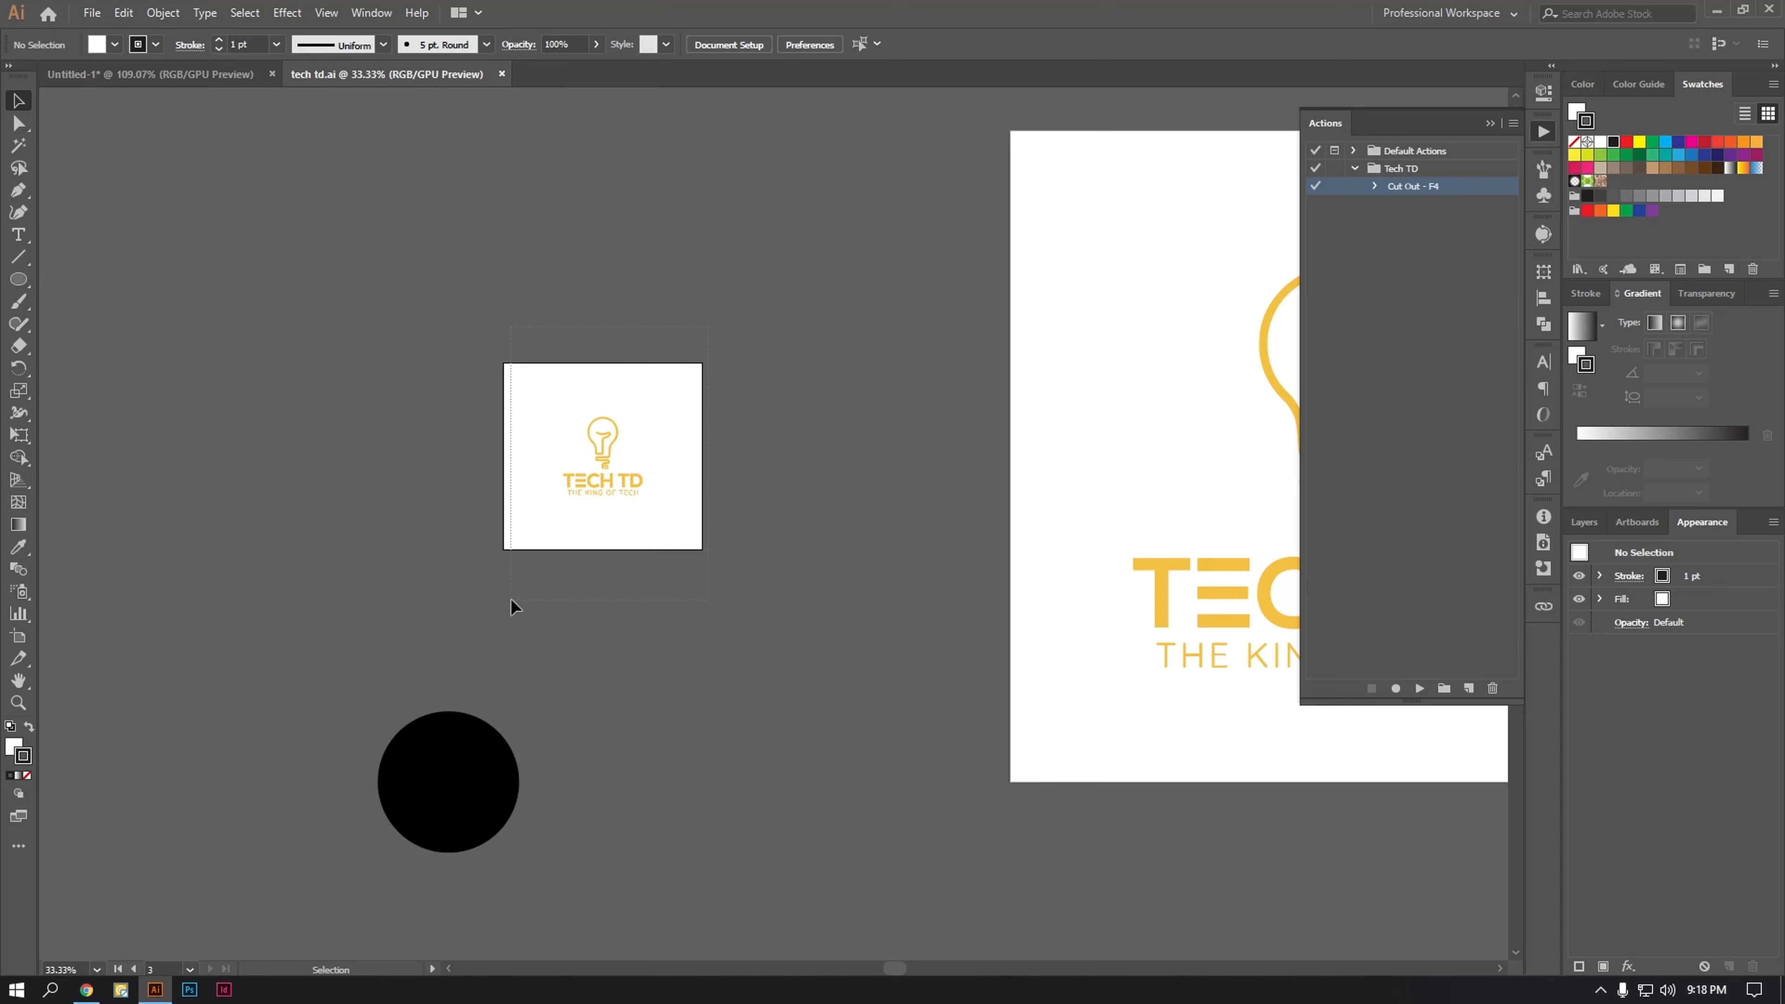
click(612, 487)
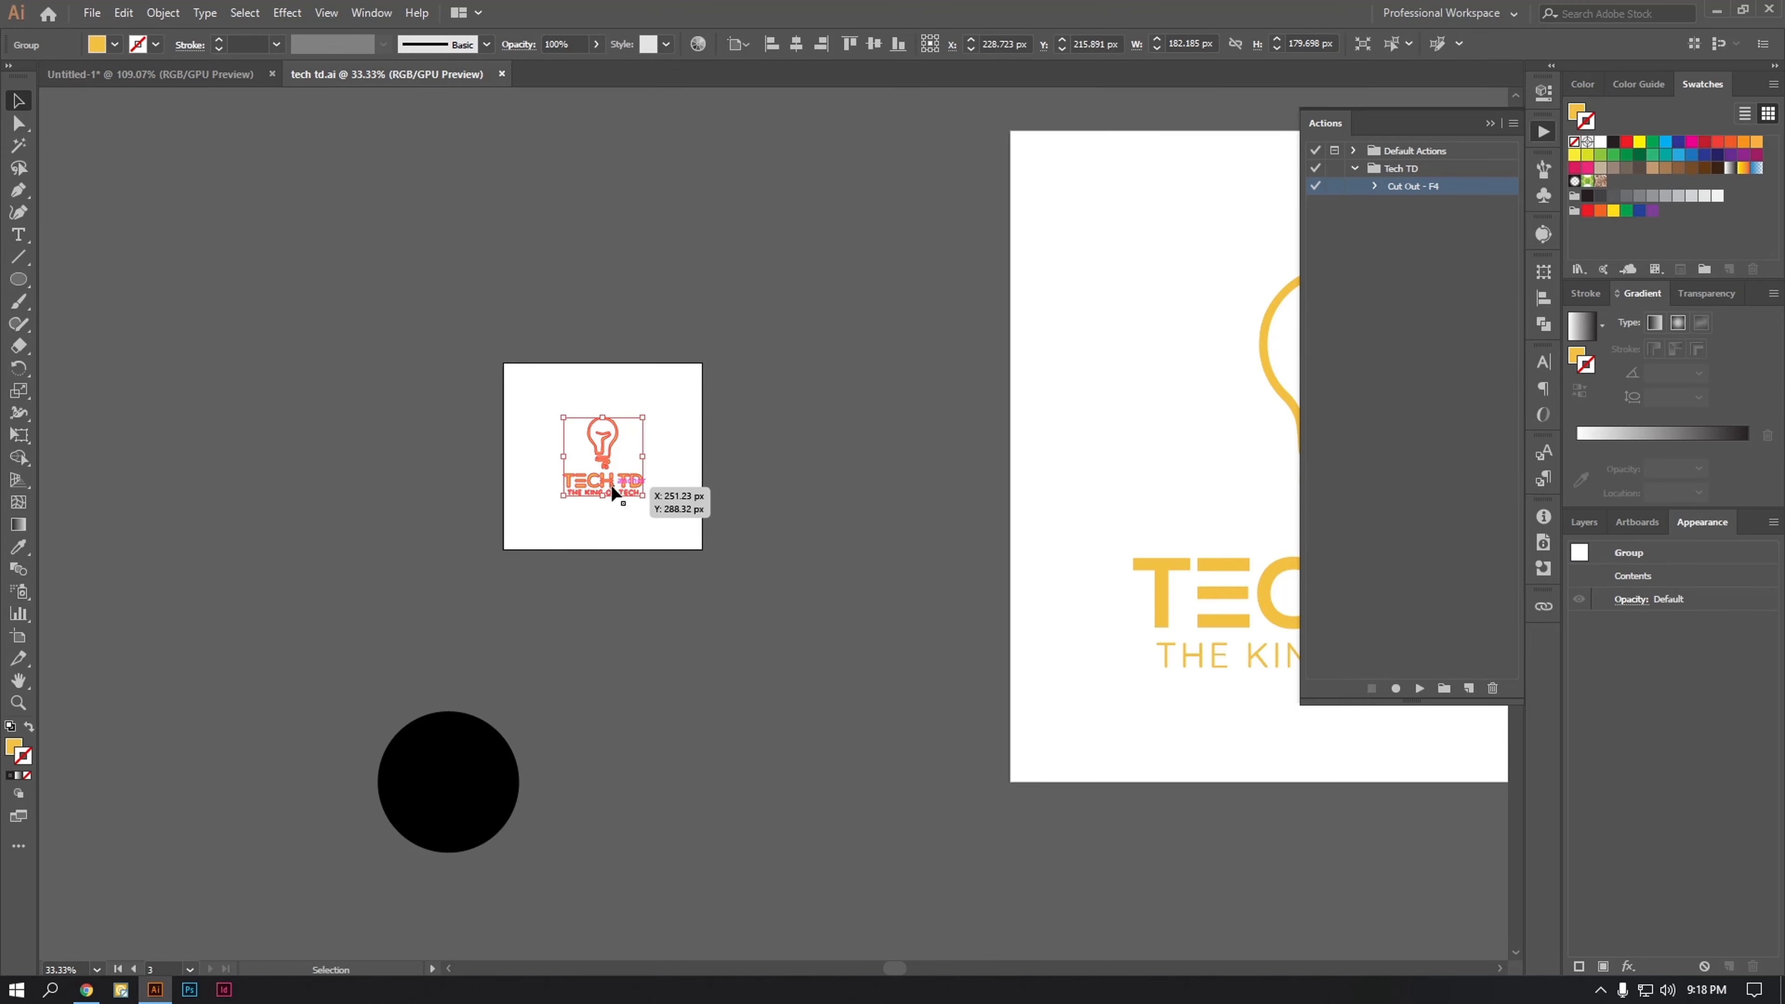
drag(612, 492, 758, 388)
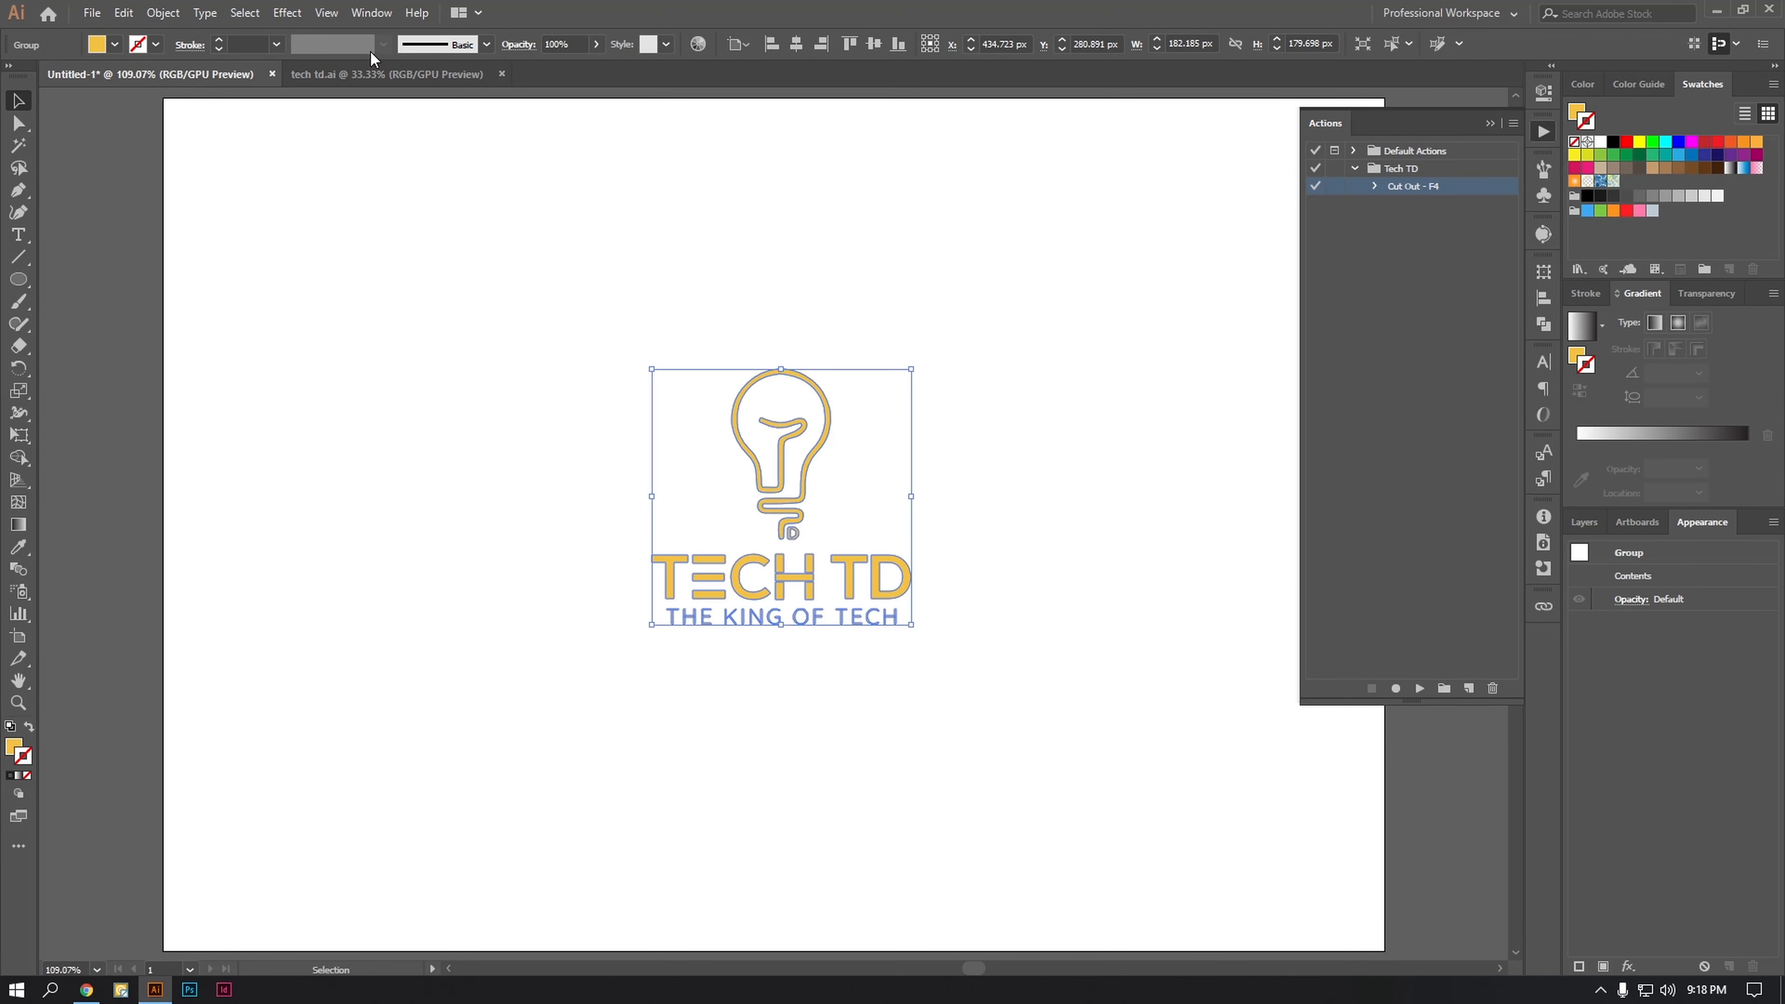
click(502, 73)
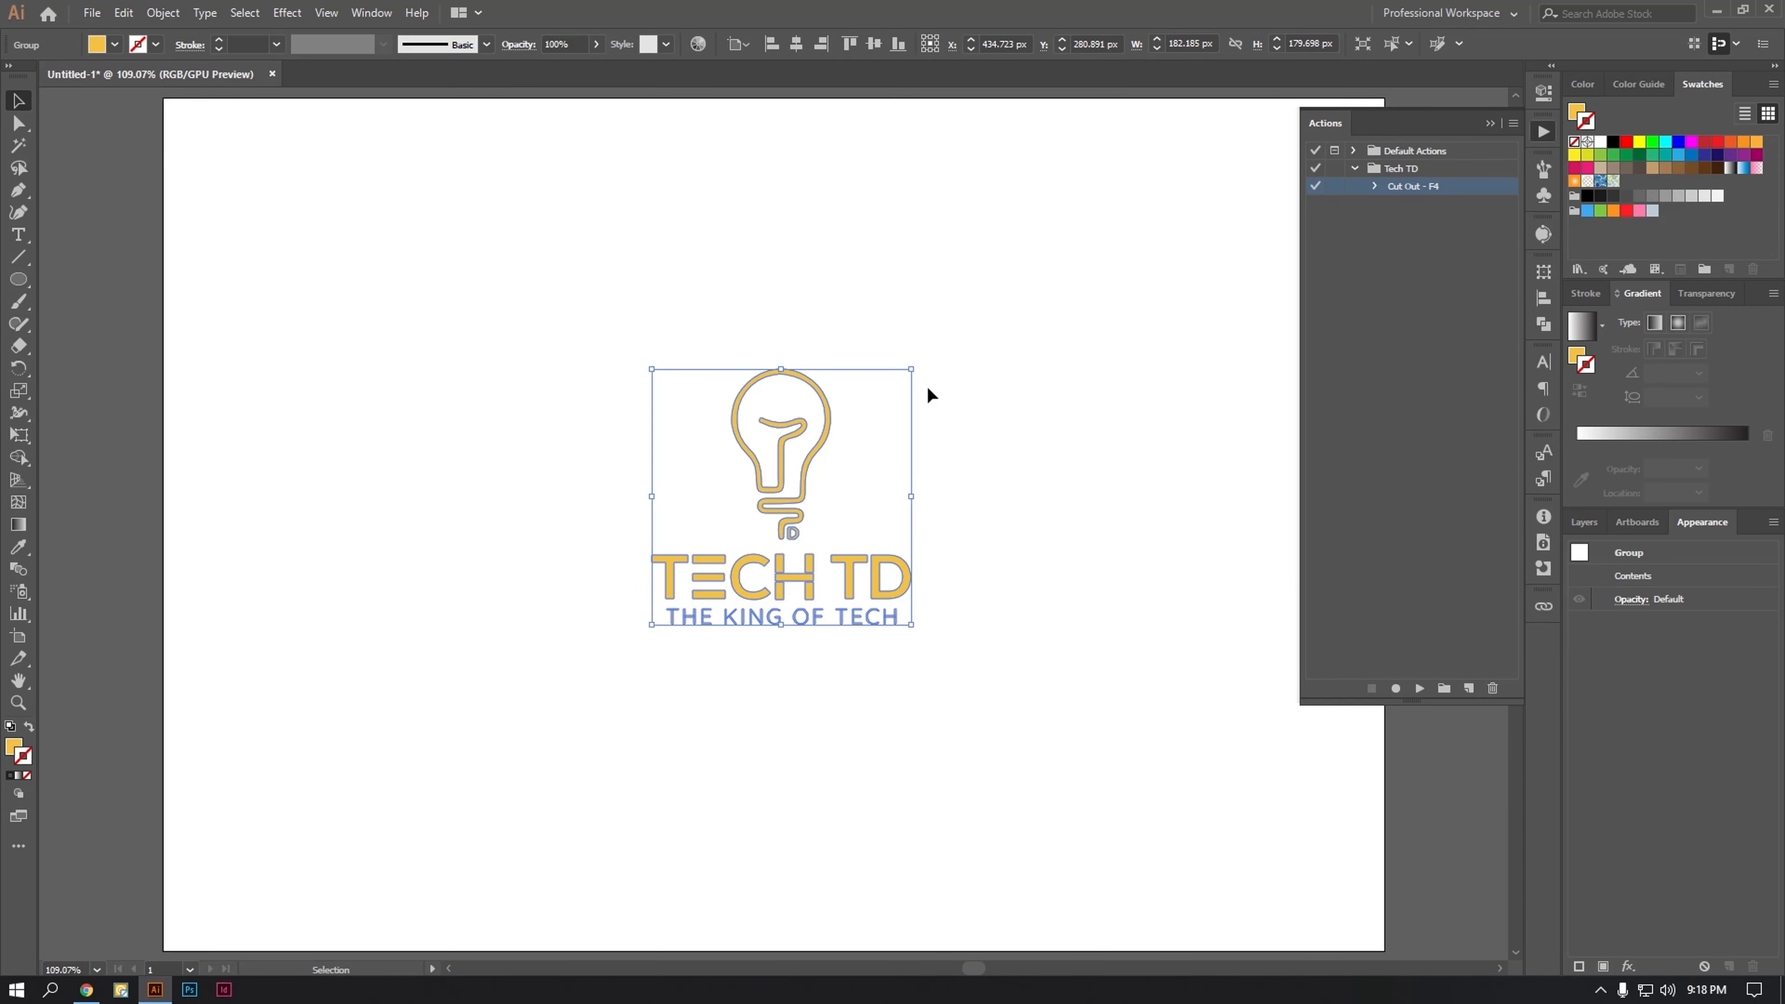
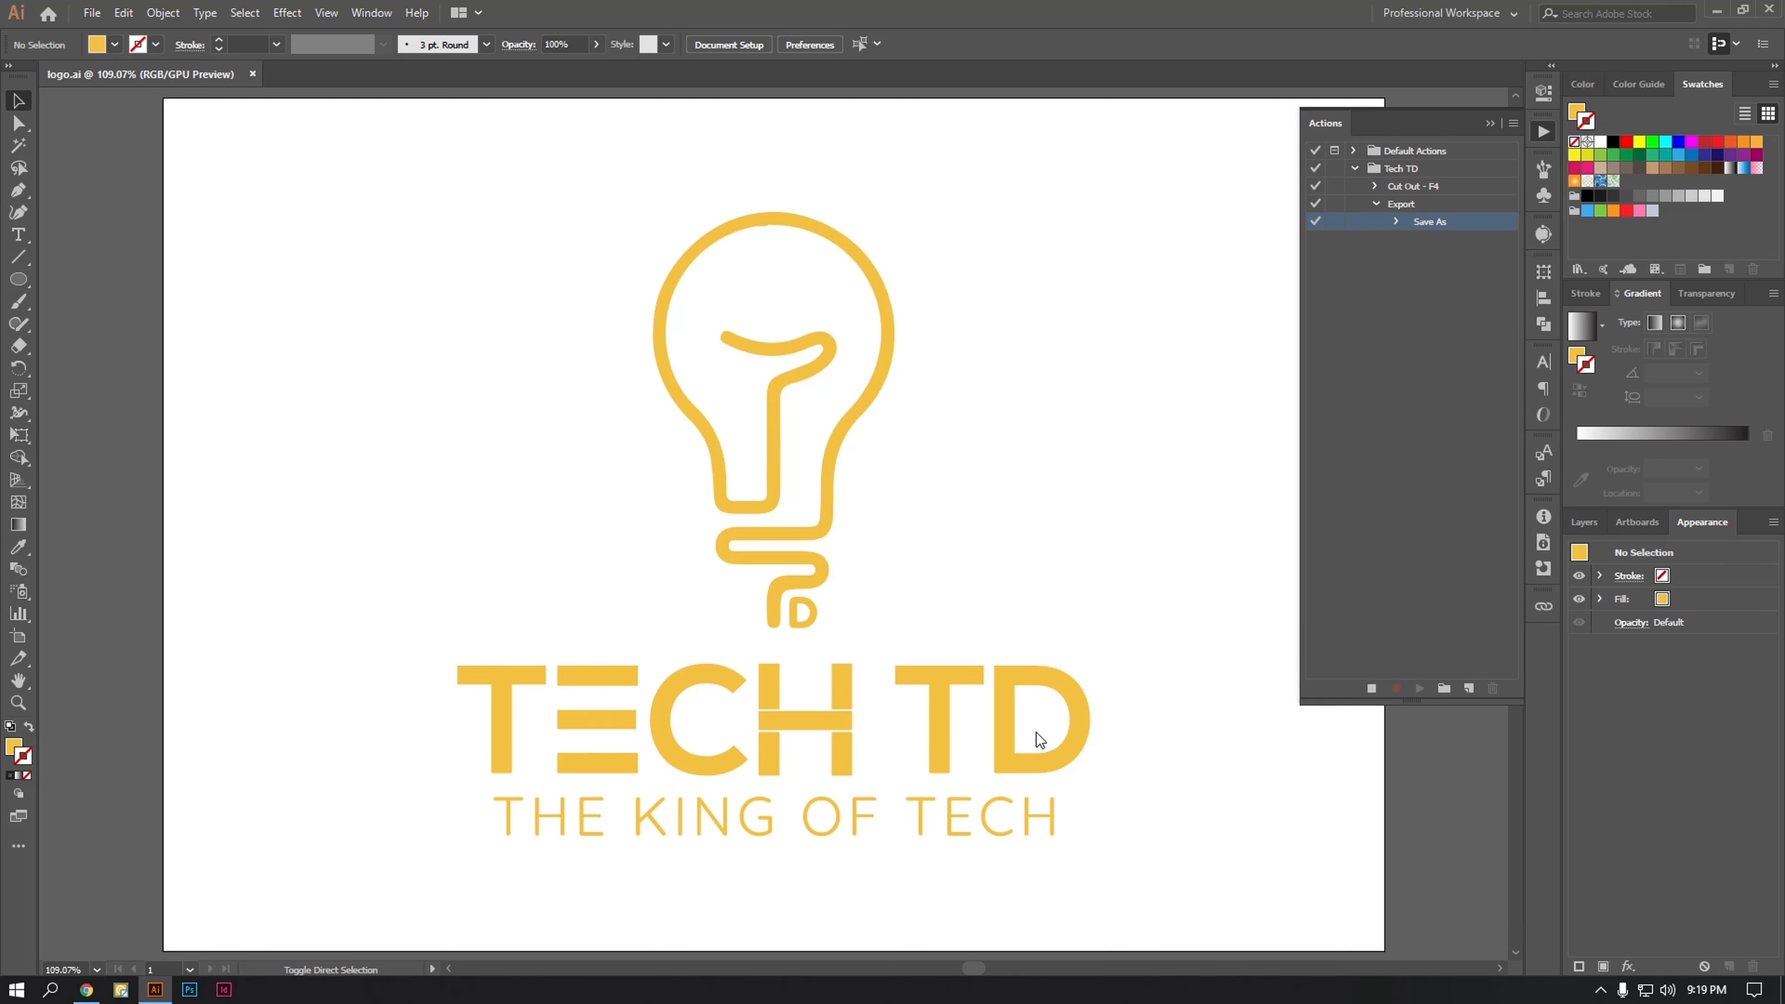
Step: Save the logo to the Desktop as logo.eps in Illustrator EPS format, using a legacy Illustrator version
key(ctrl+shift+s)
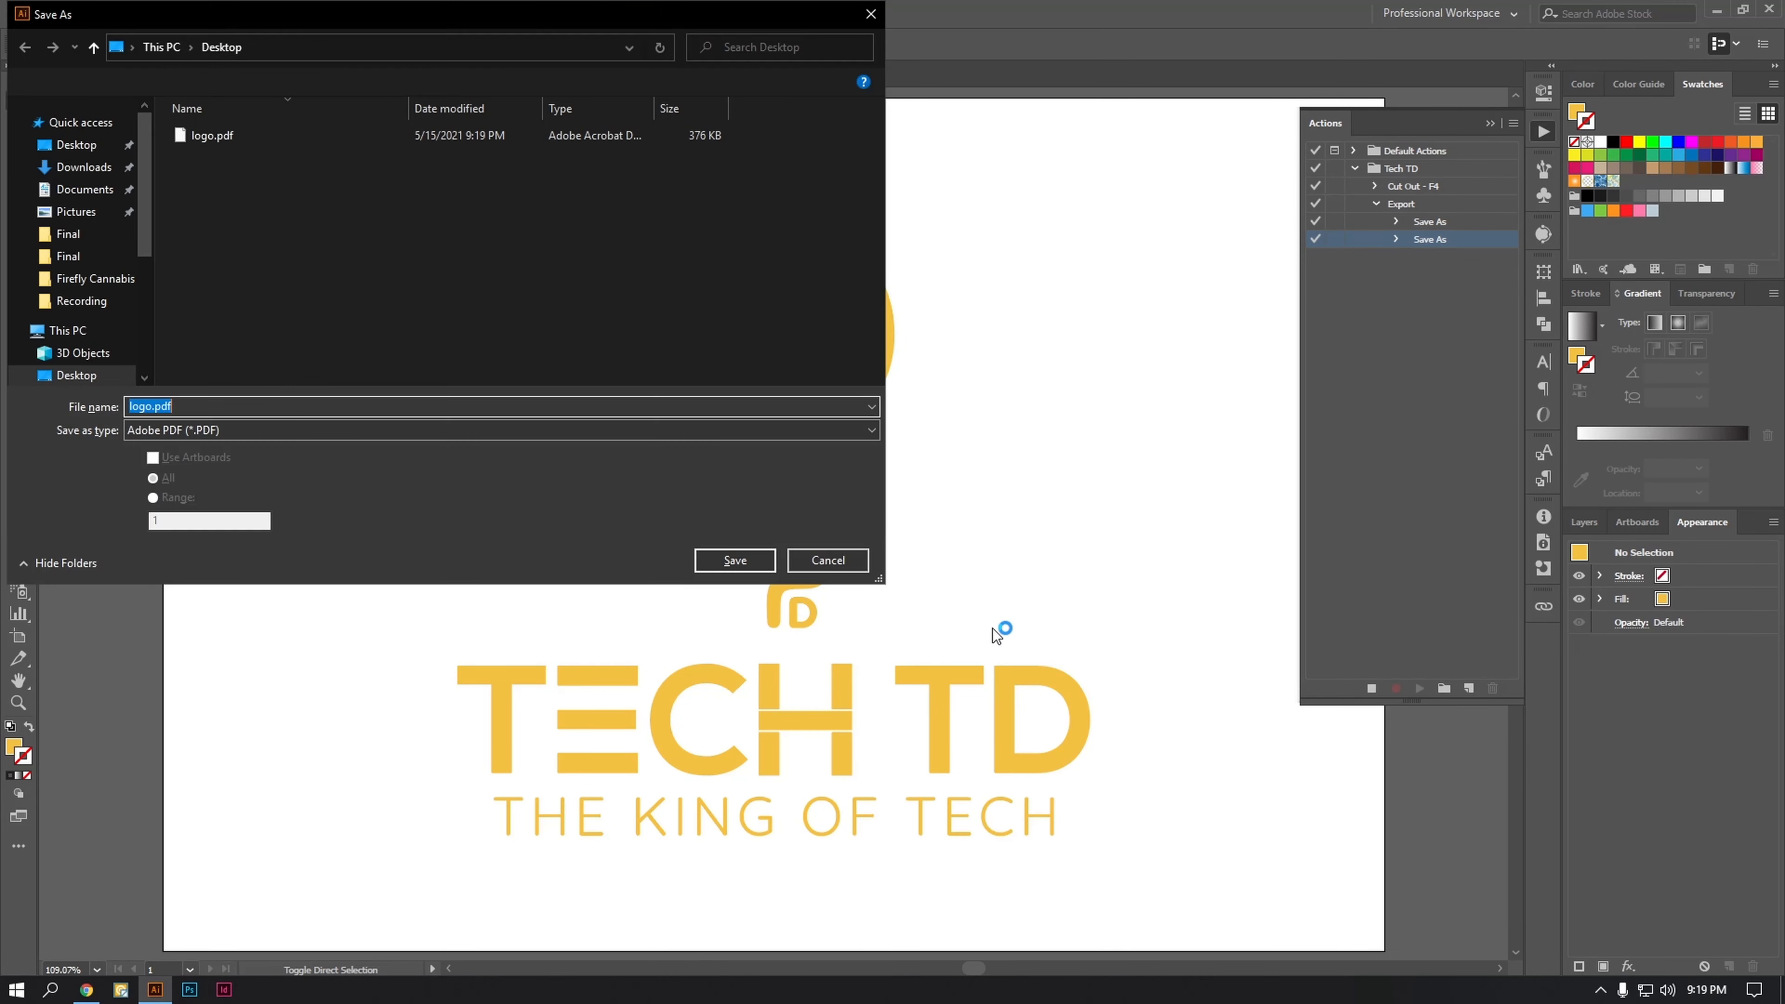
click(438, 429)
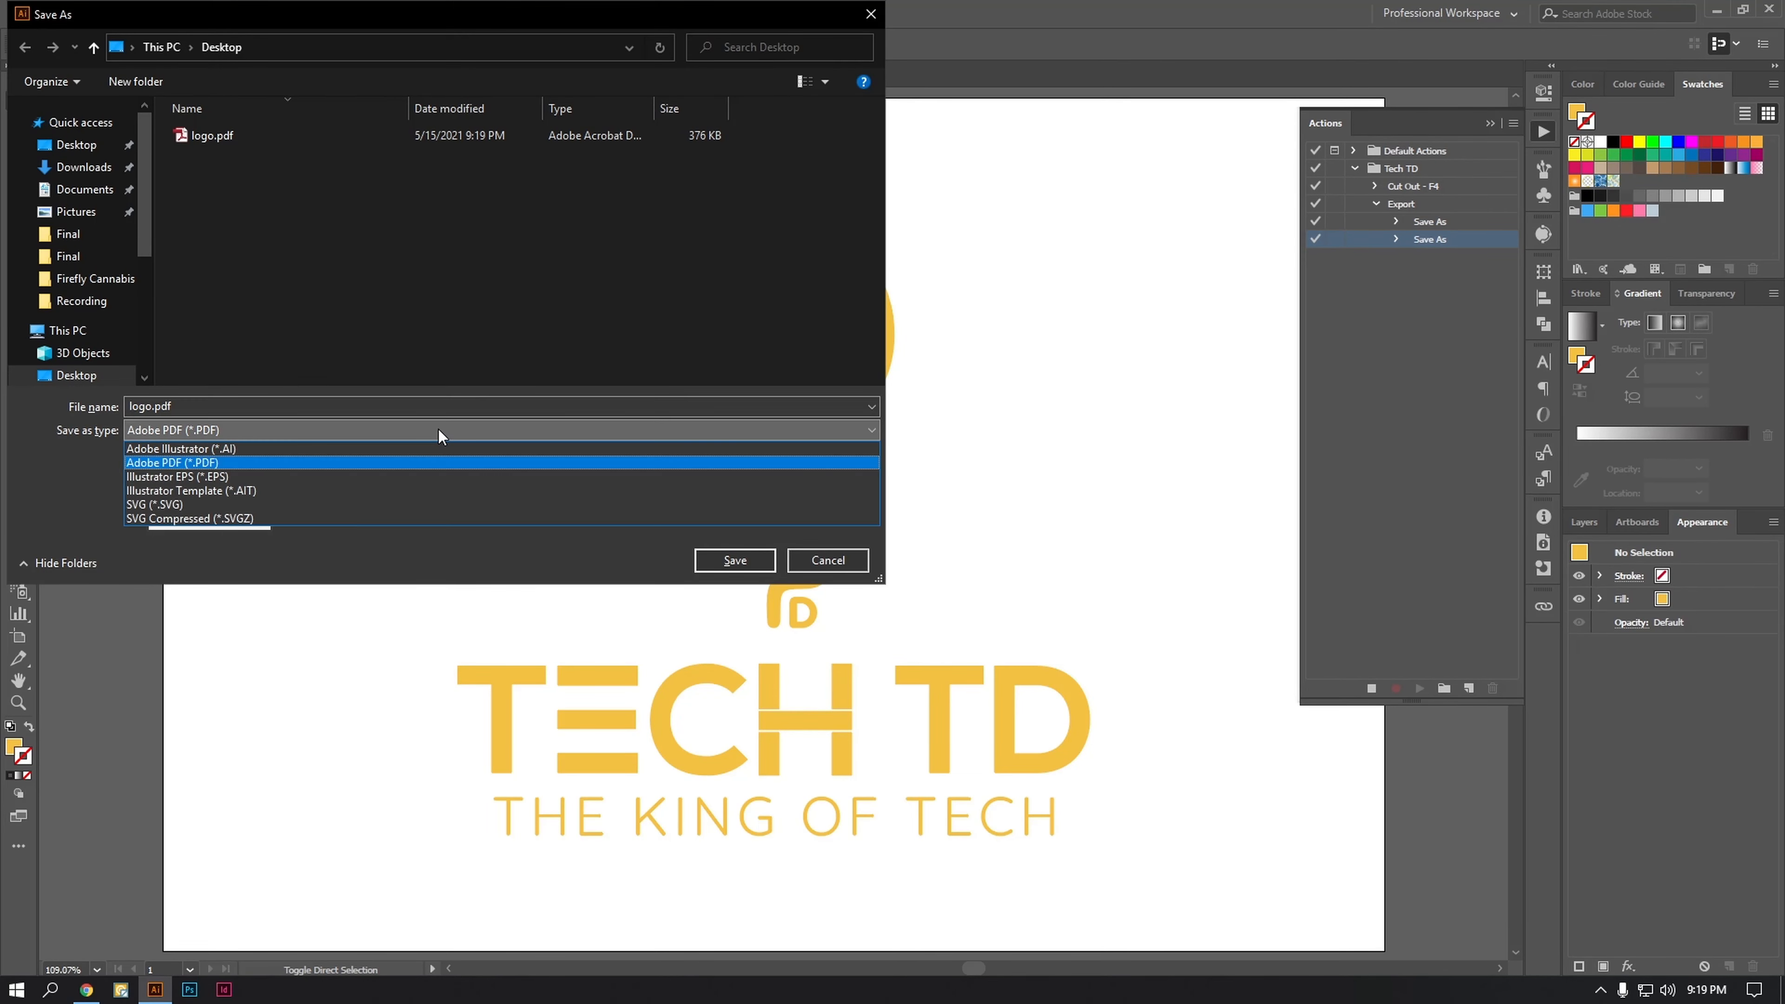
click(411, 476)
click(723, 563)
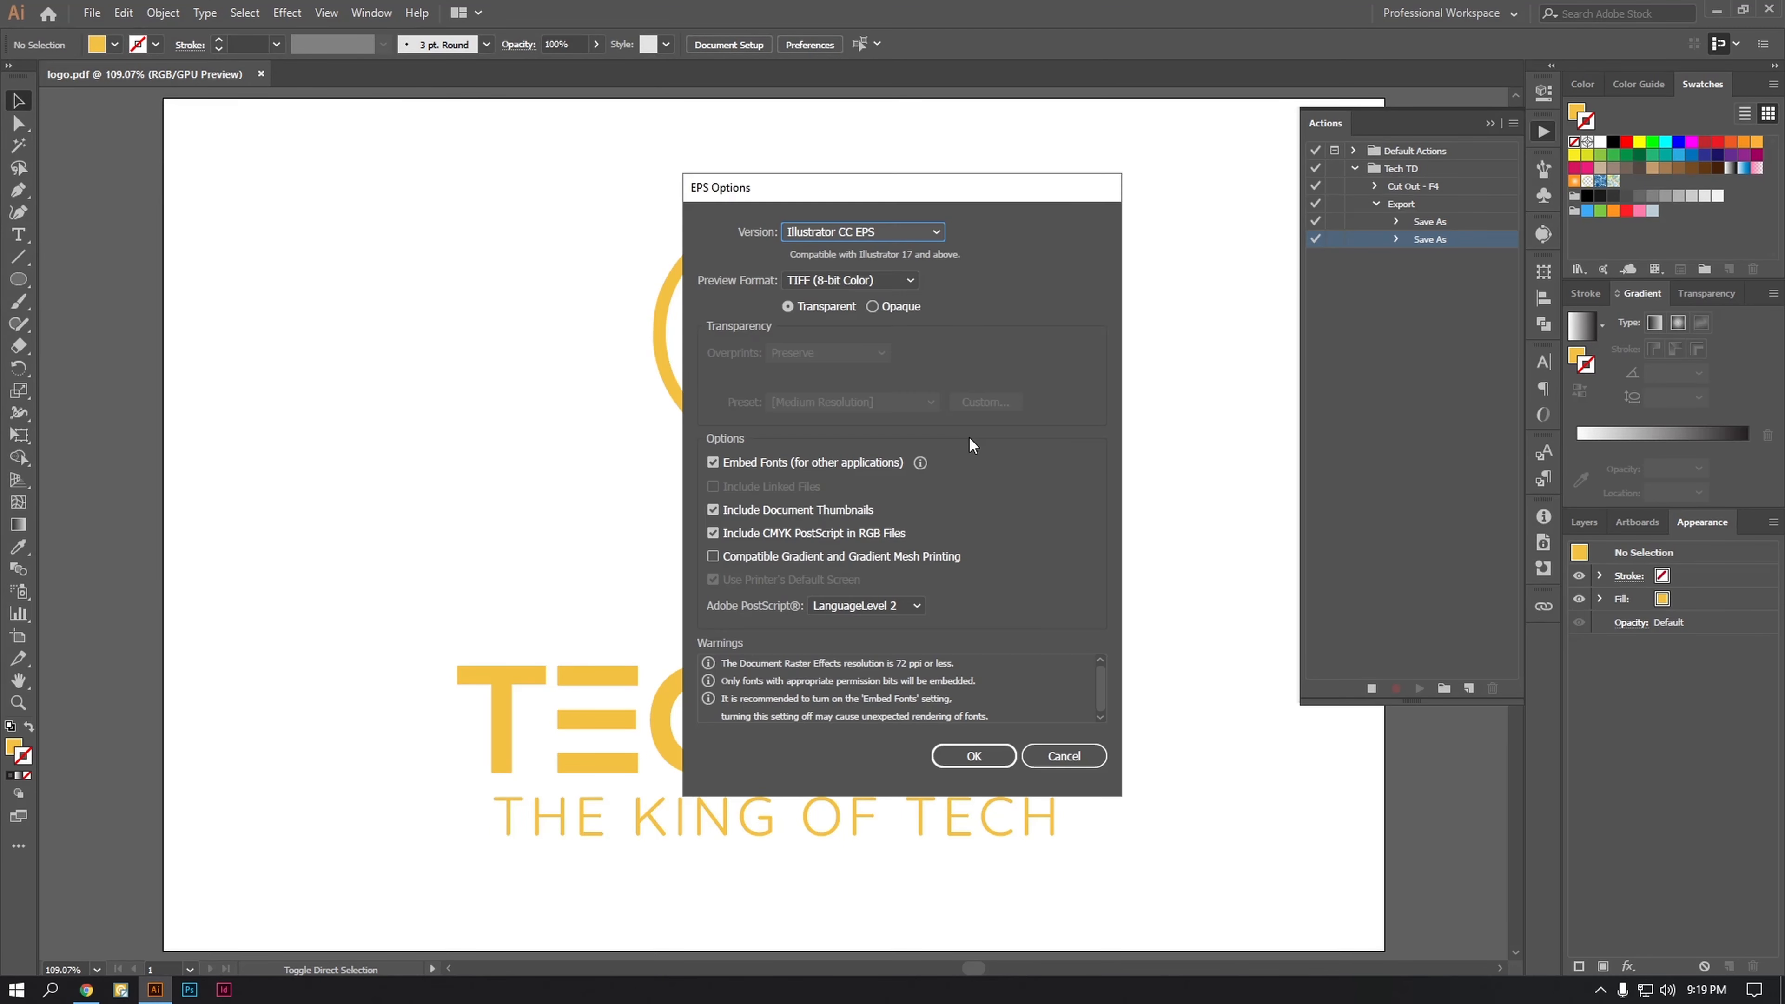
click(926, 240)
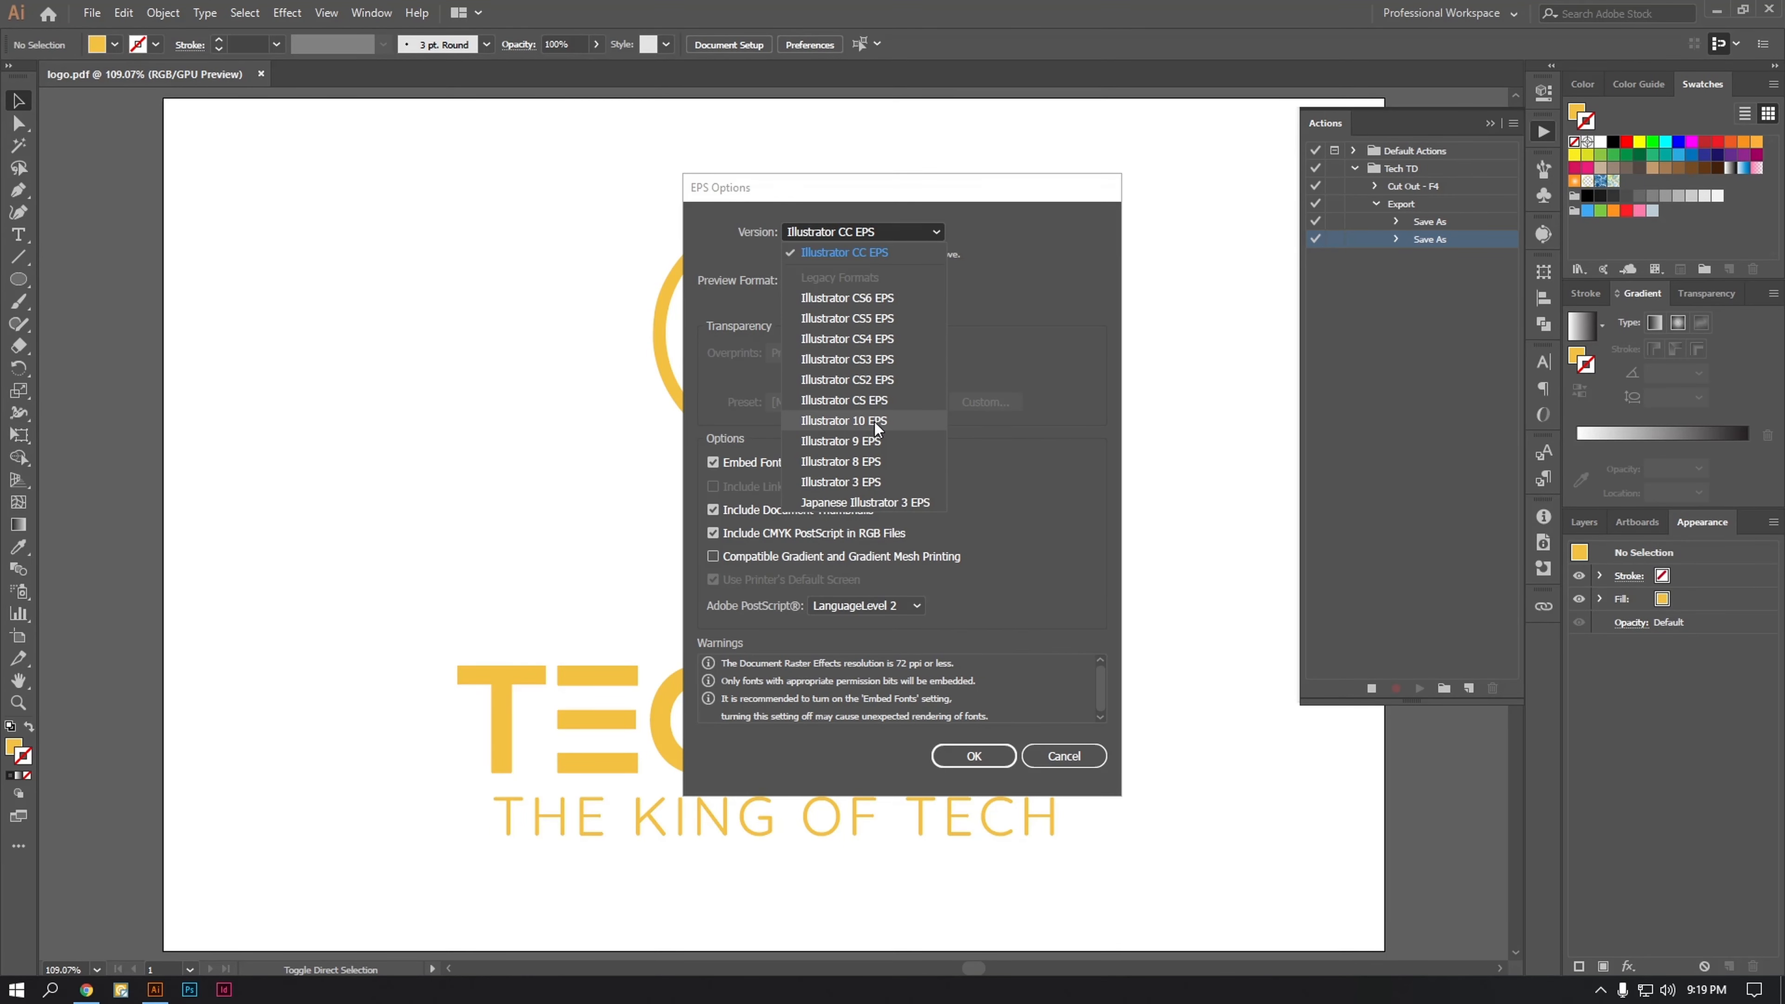
click(879, 435)
click(974, 736)
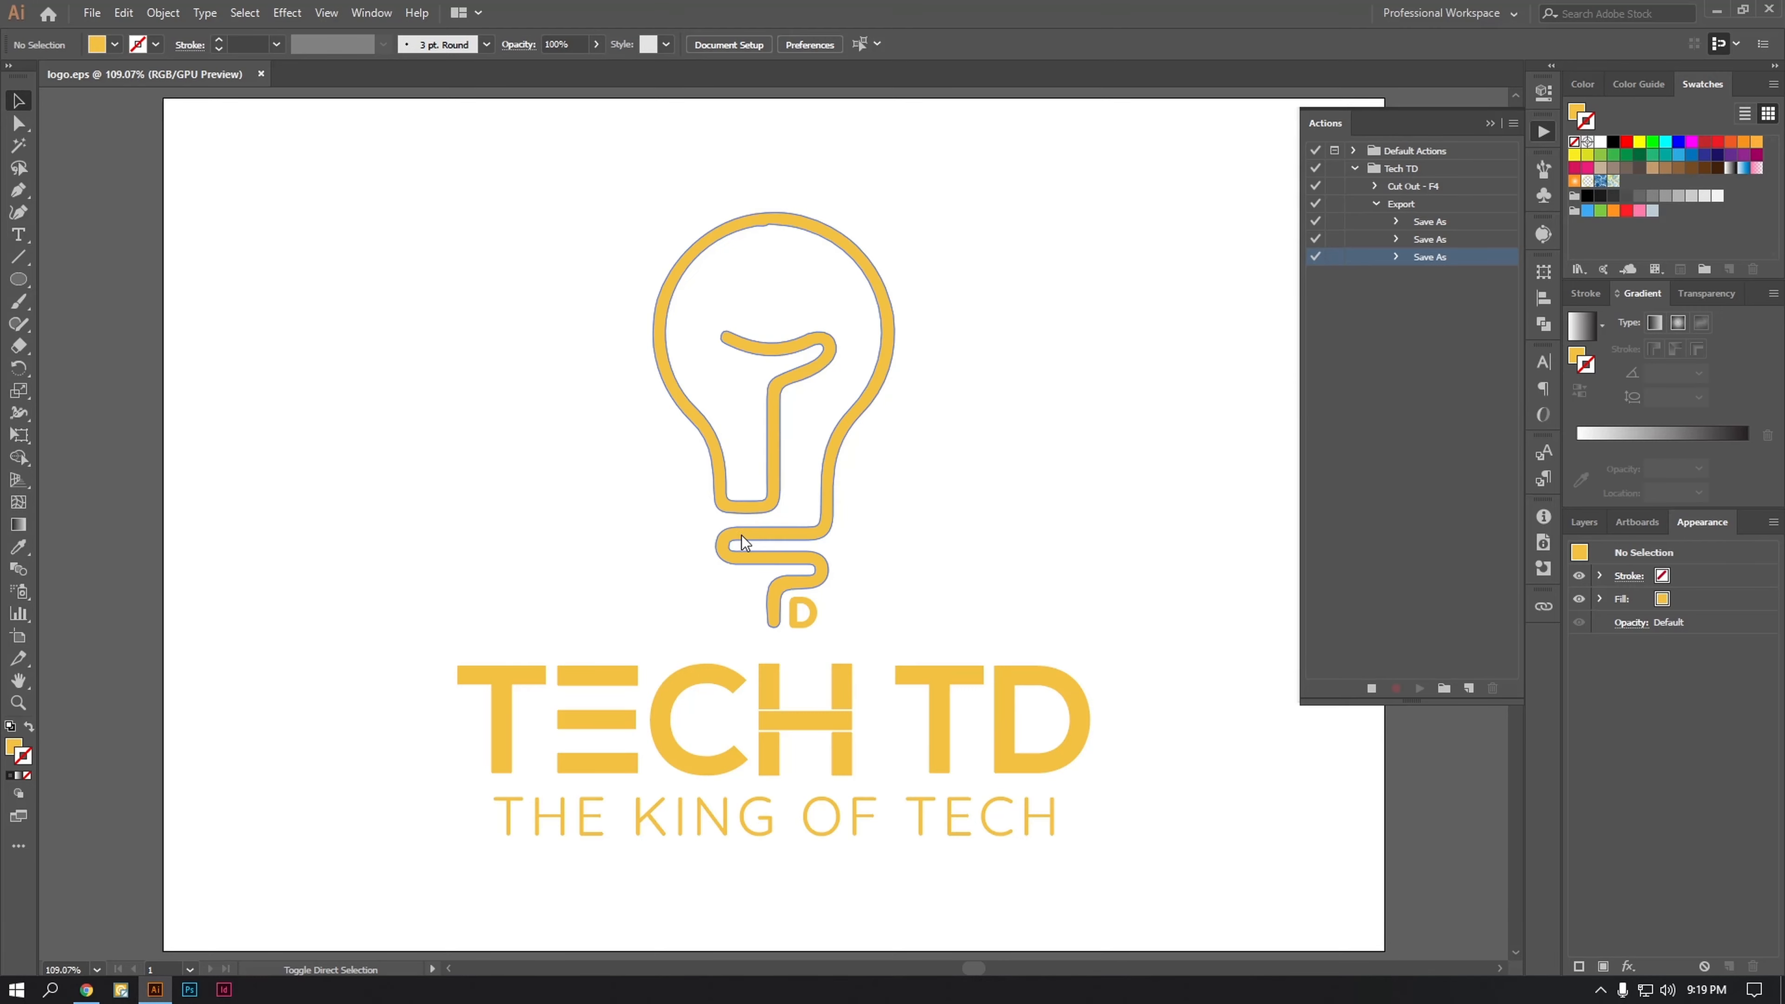
Step: Save the logo to the Desktop as logo.svg in SVG format, accepting the SVG options
key(ctrl+shift+s)
click(433, 431)
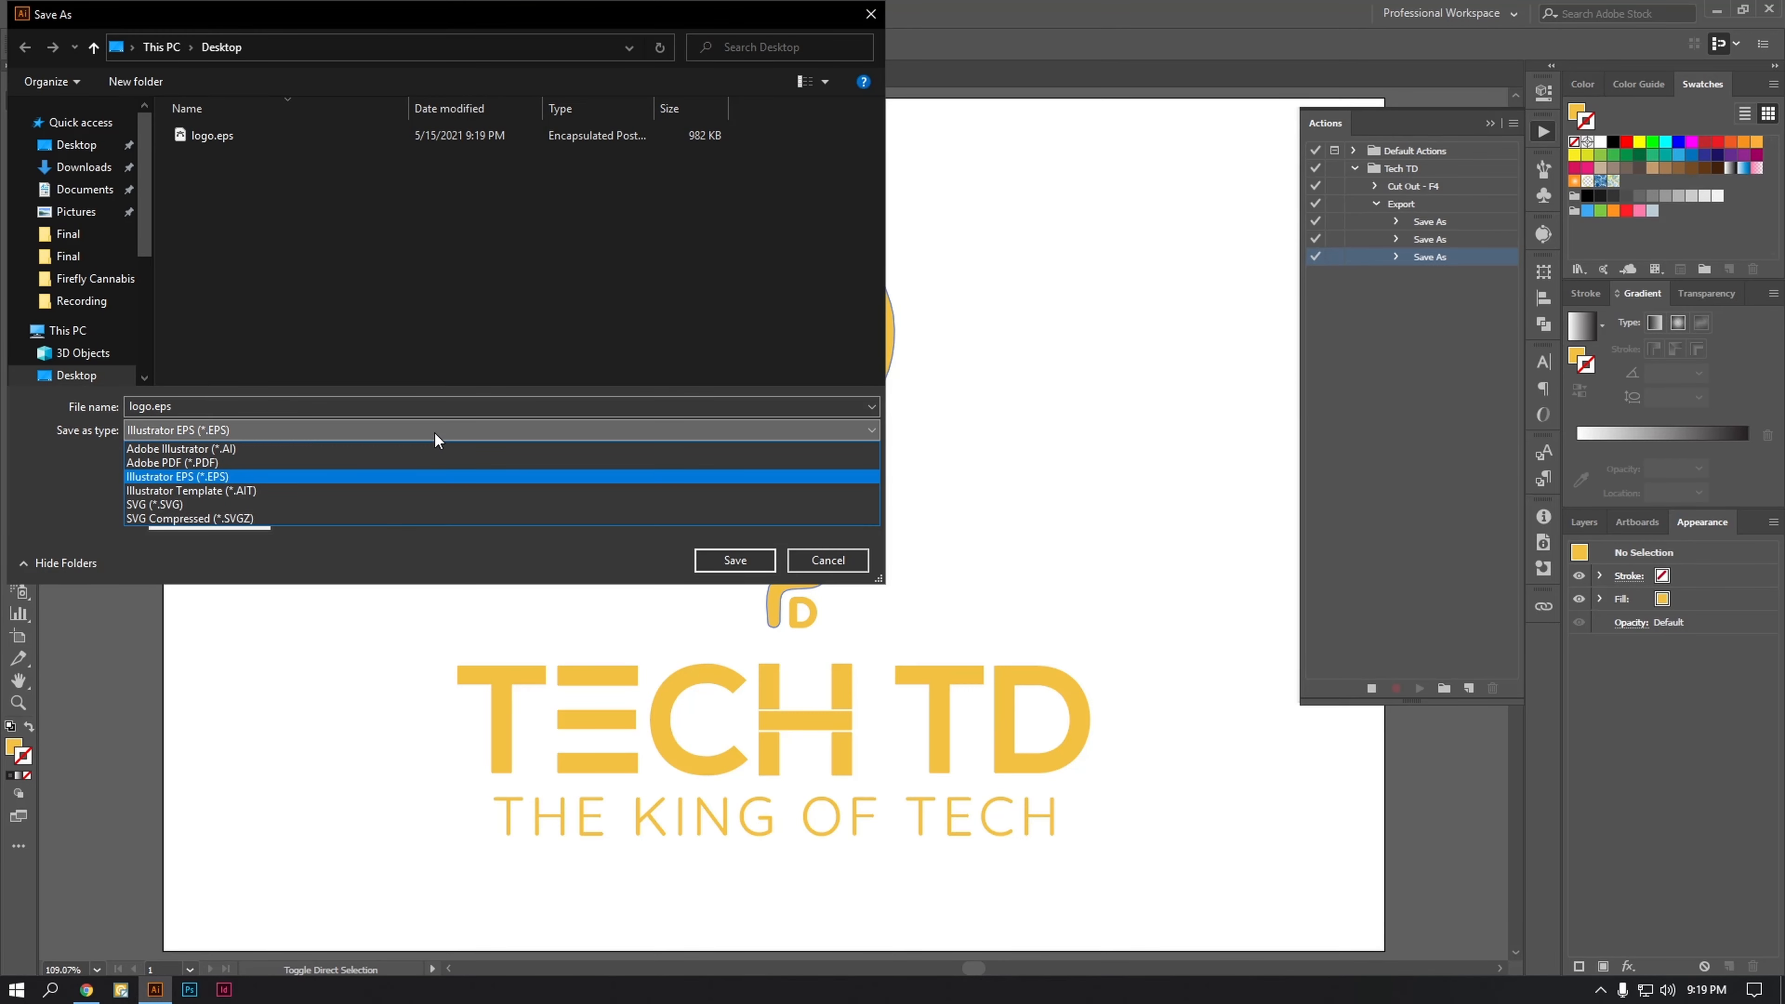
click(414, 499)
click(704, 567)
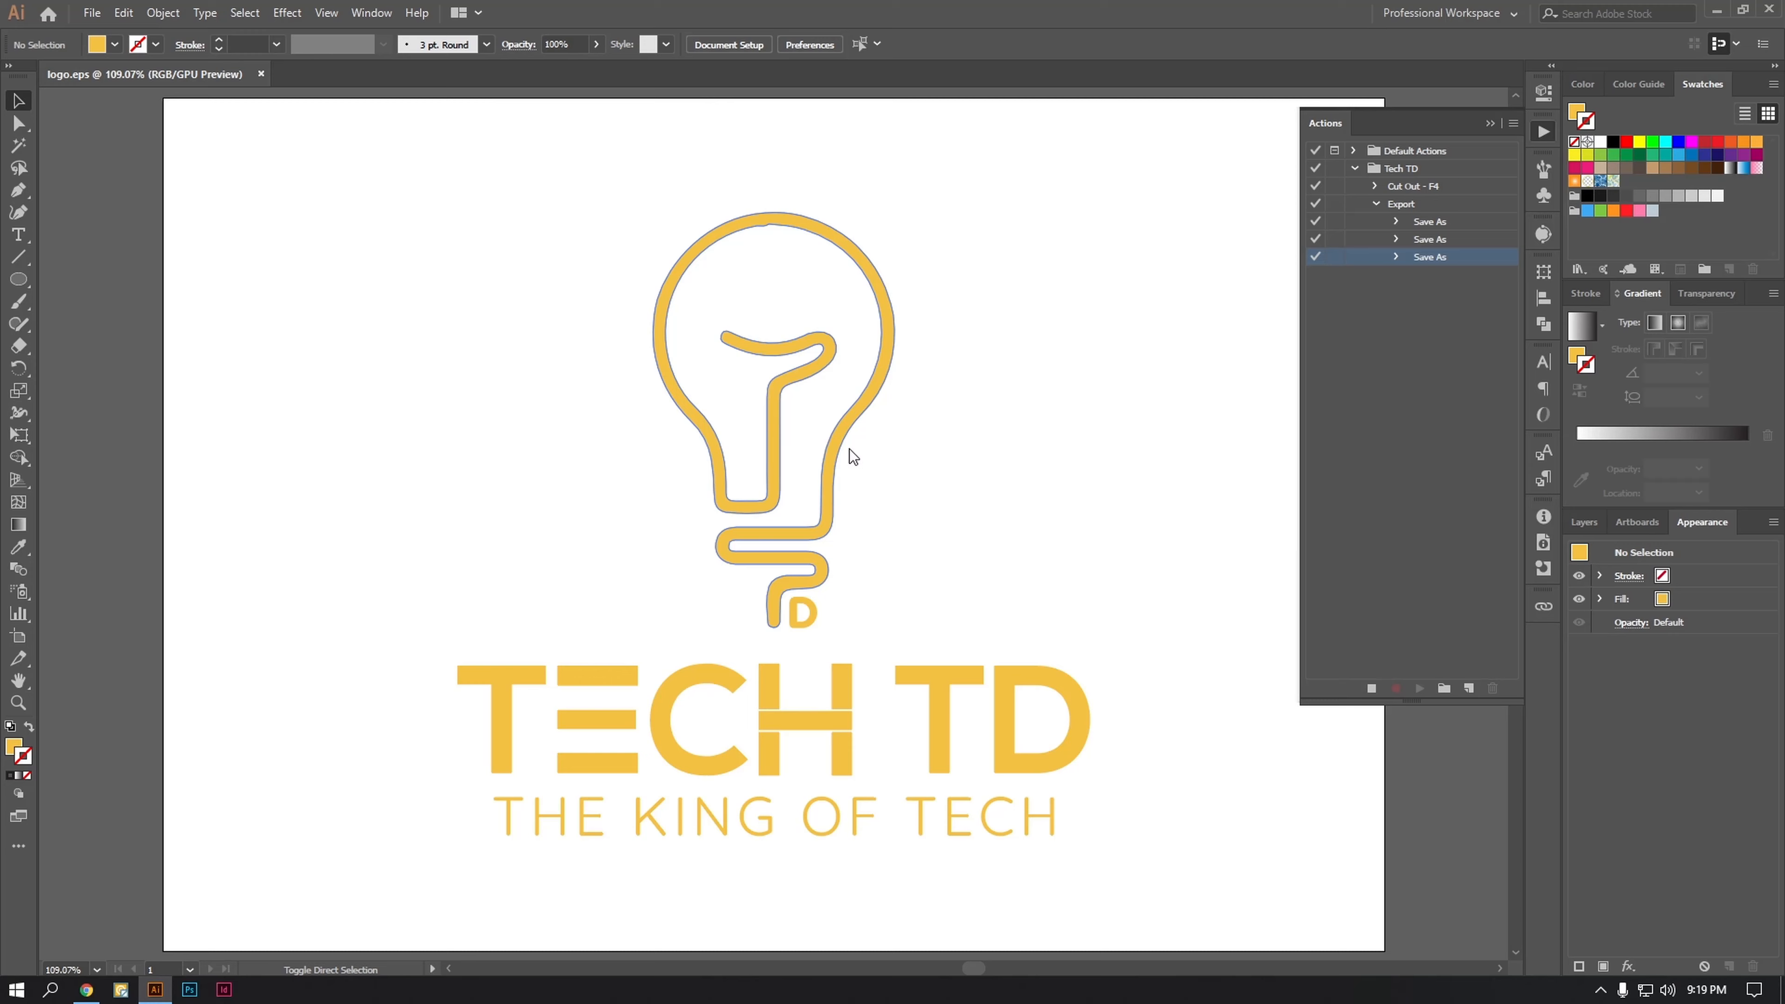
click(977, 550)
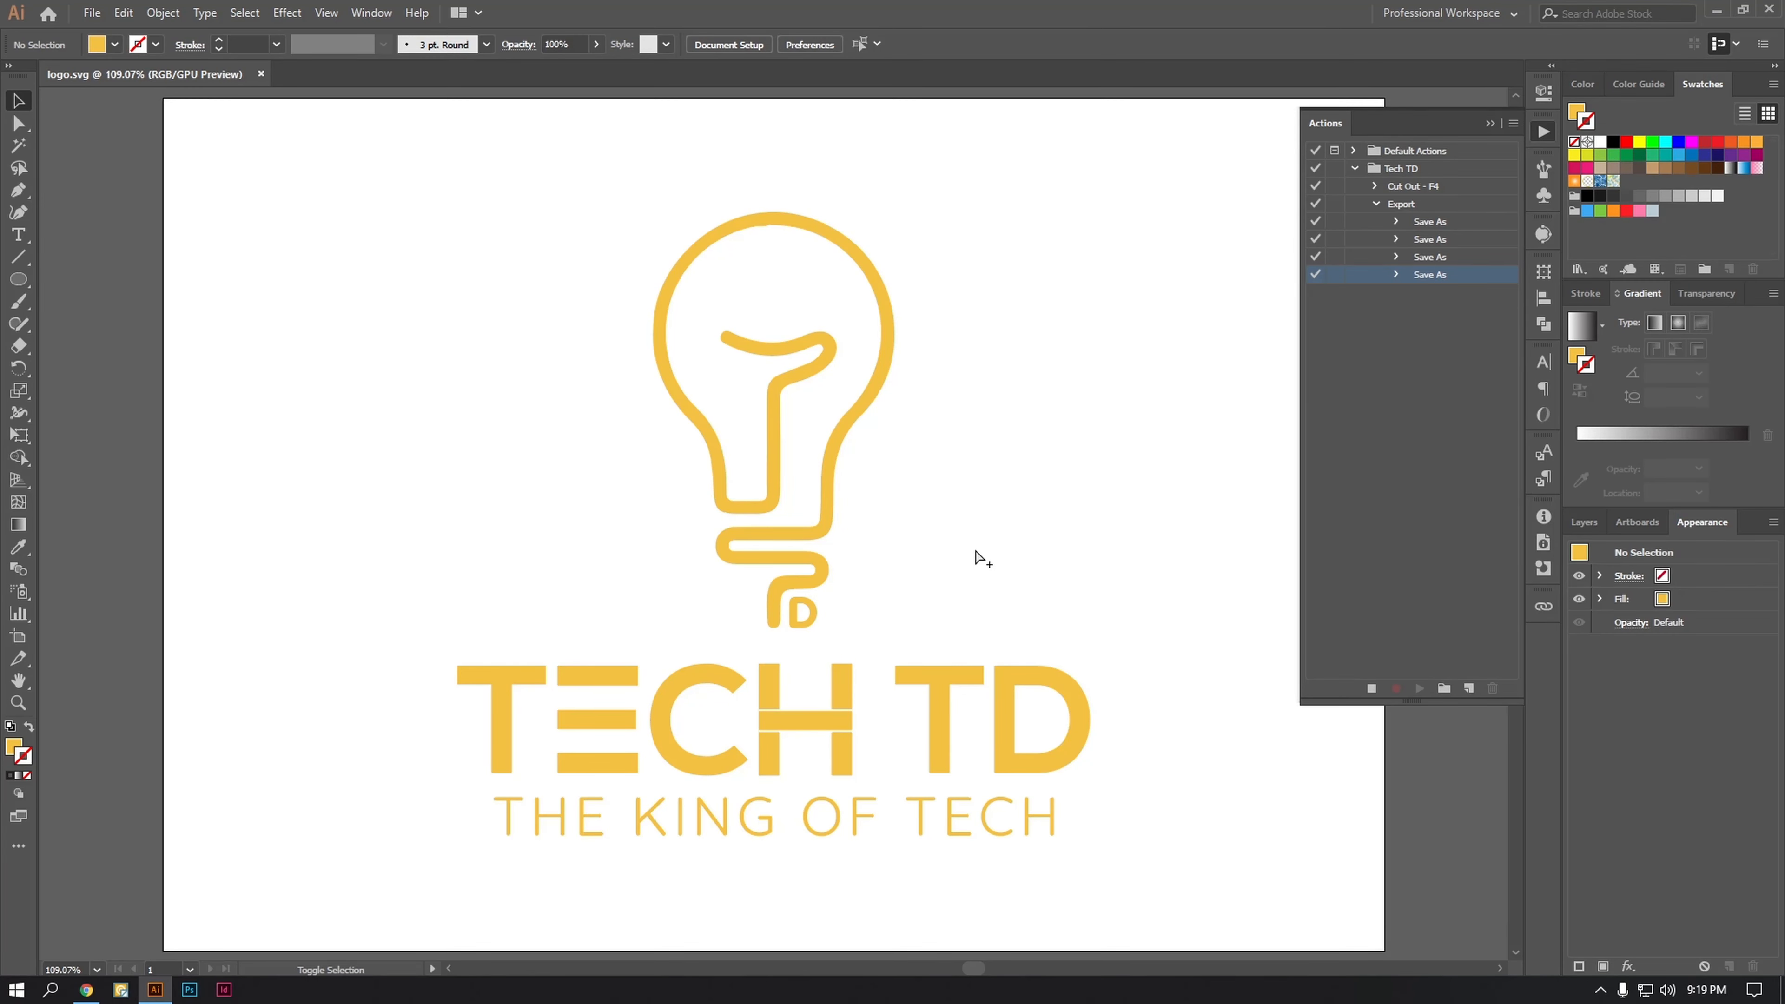
Step: Save the logo for web as a transparent PNG-24 named logo.png on the Desktop
key(ctrl+alt+shift+s)
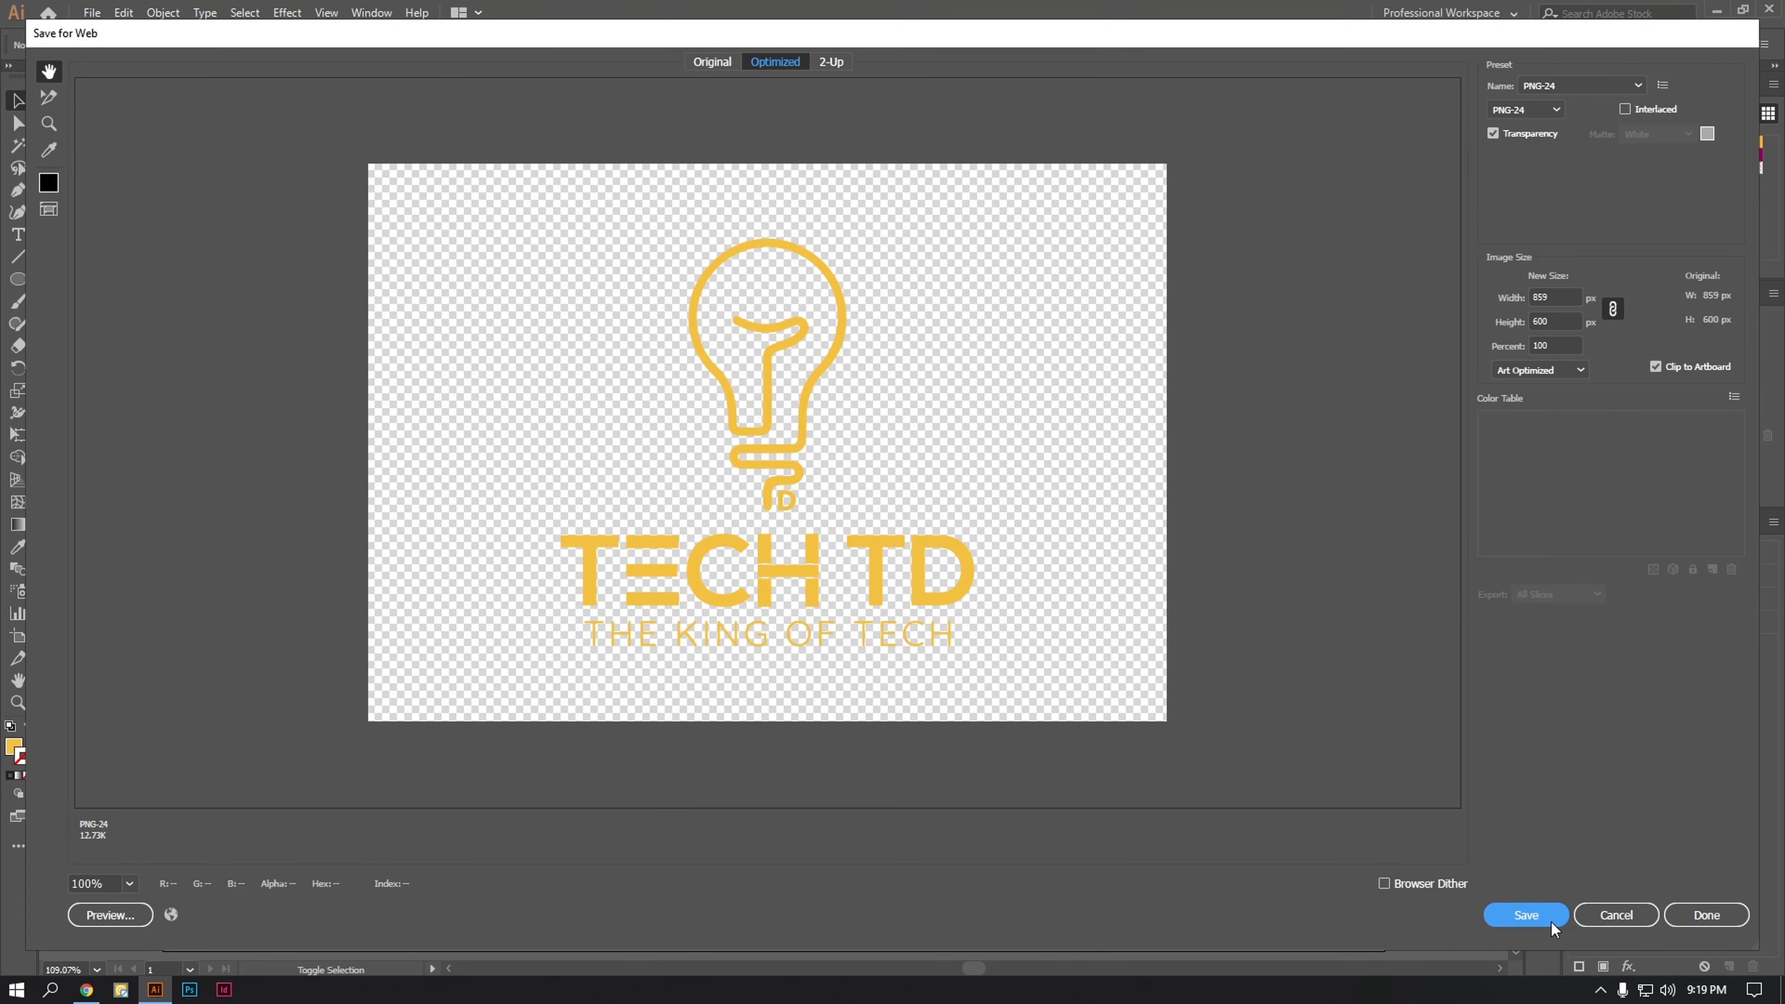
click(1526, 915)
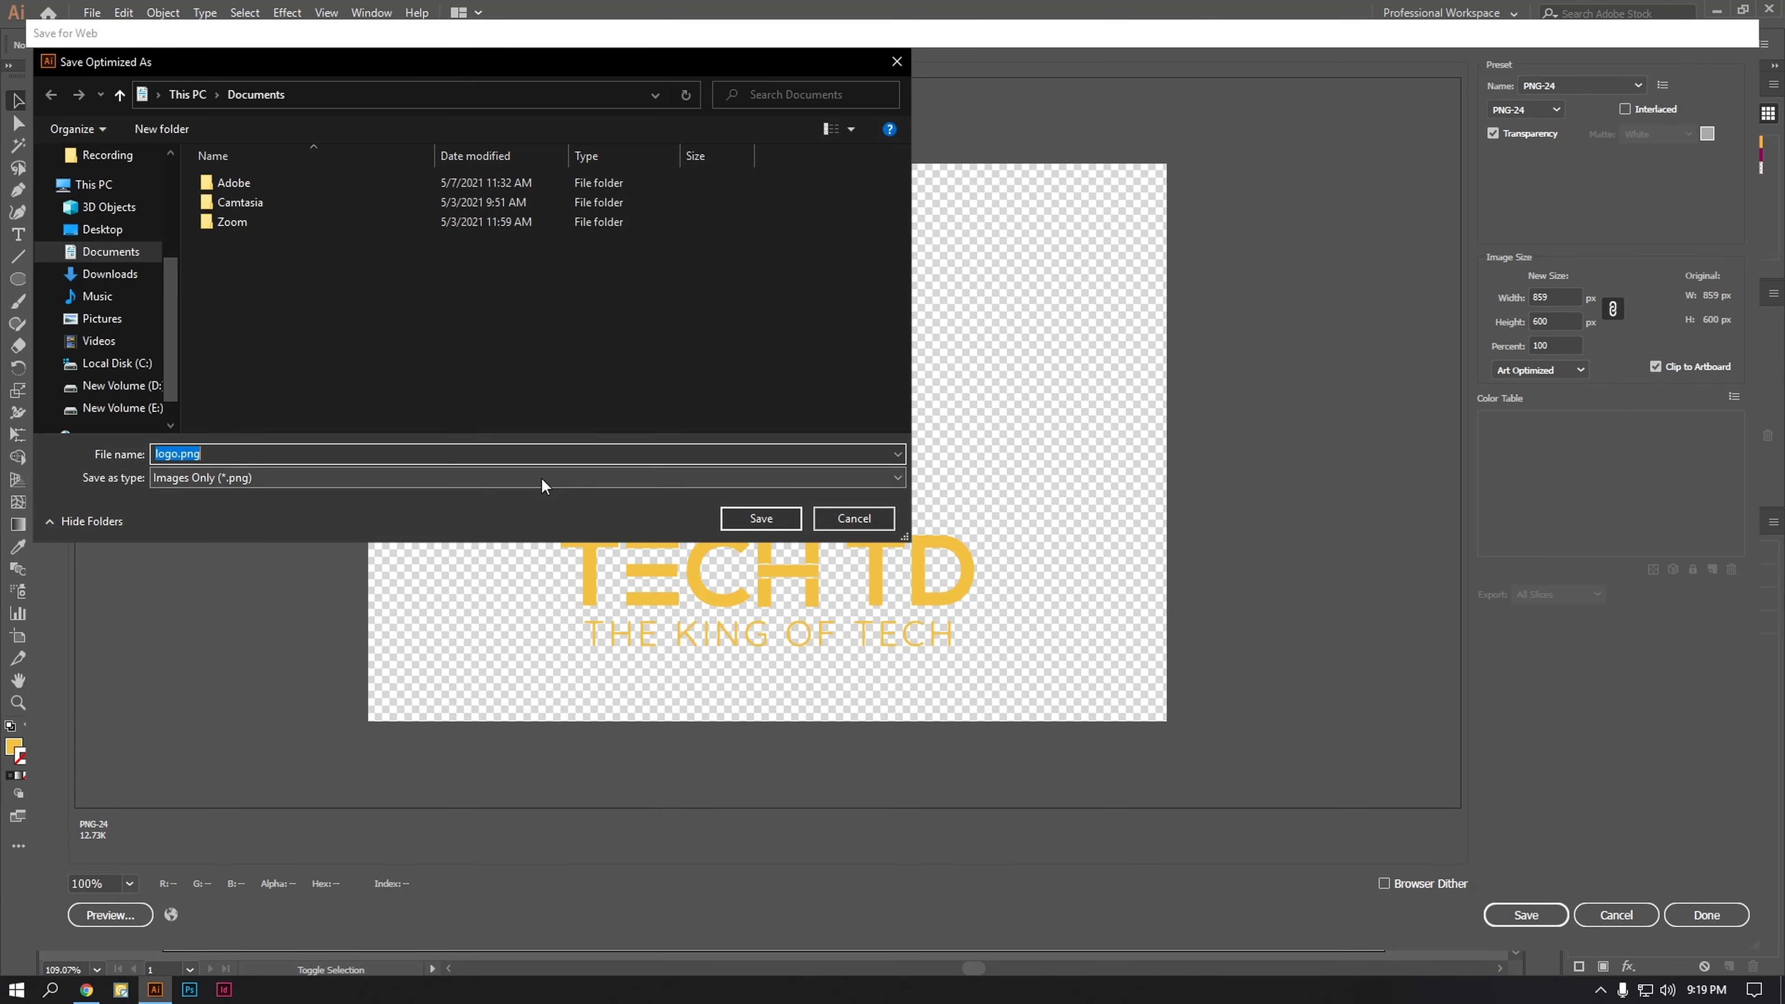
click(117, 234)
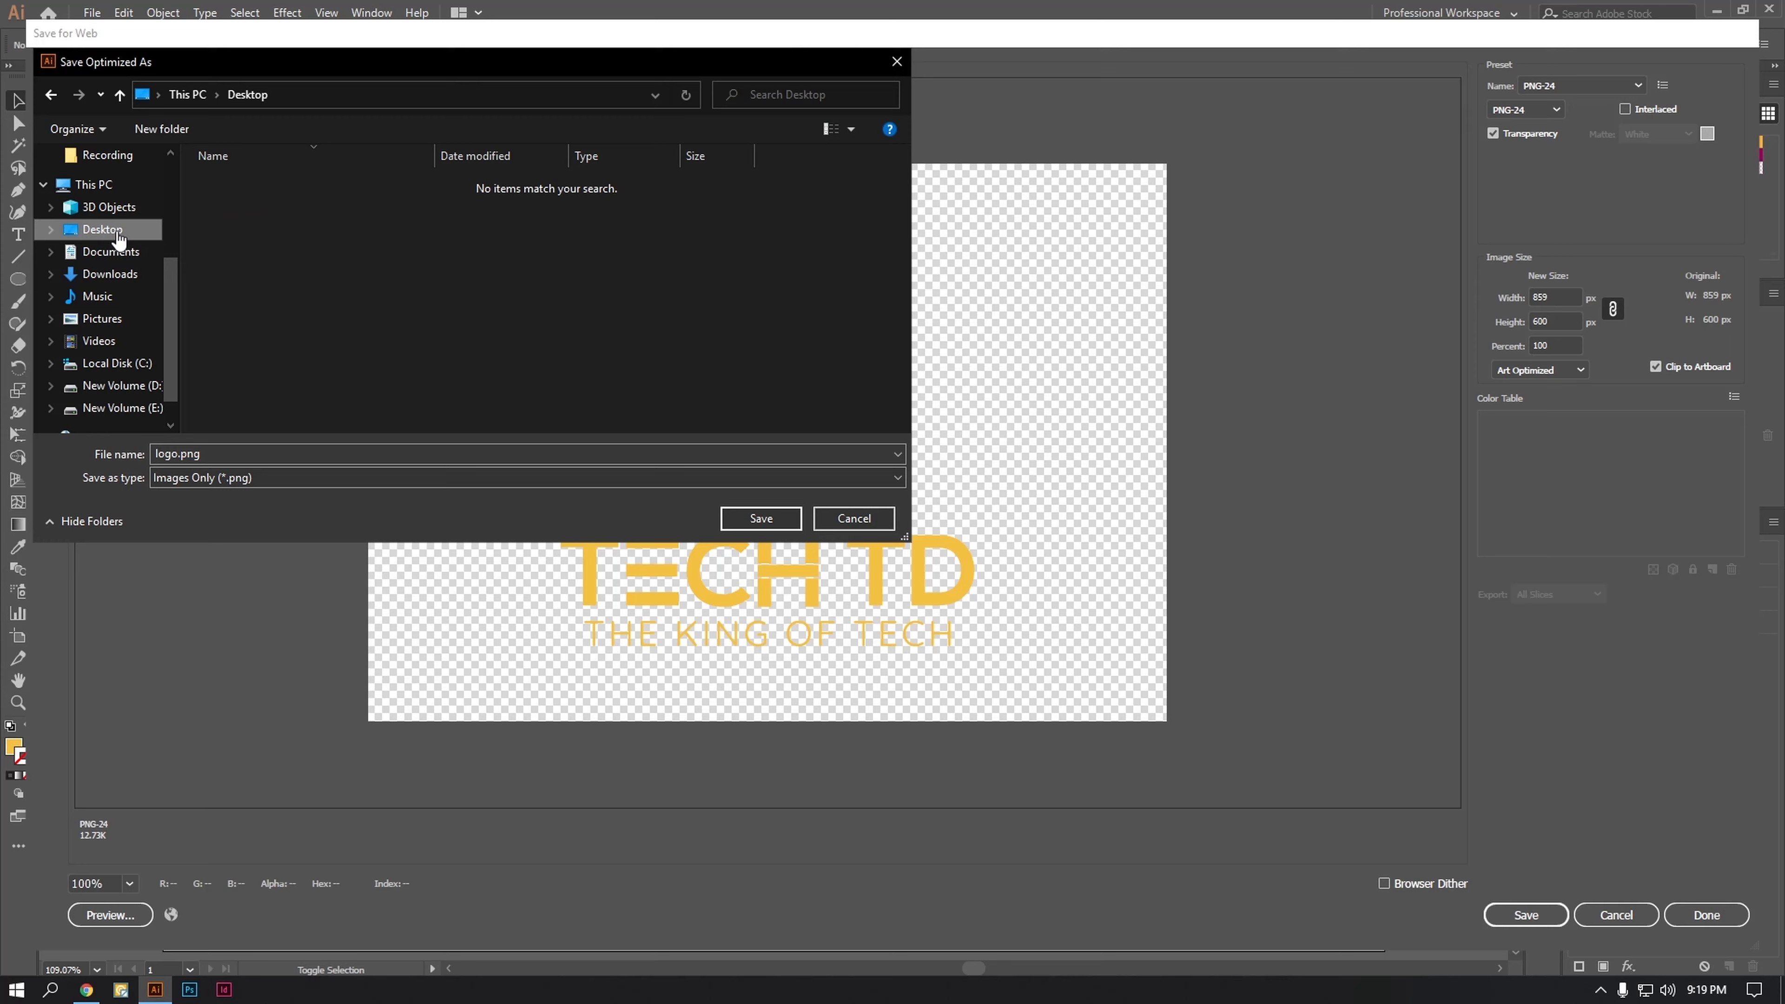
click(761, 519)
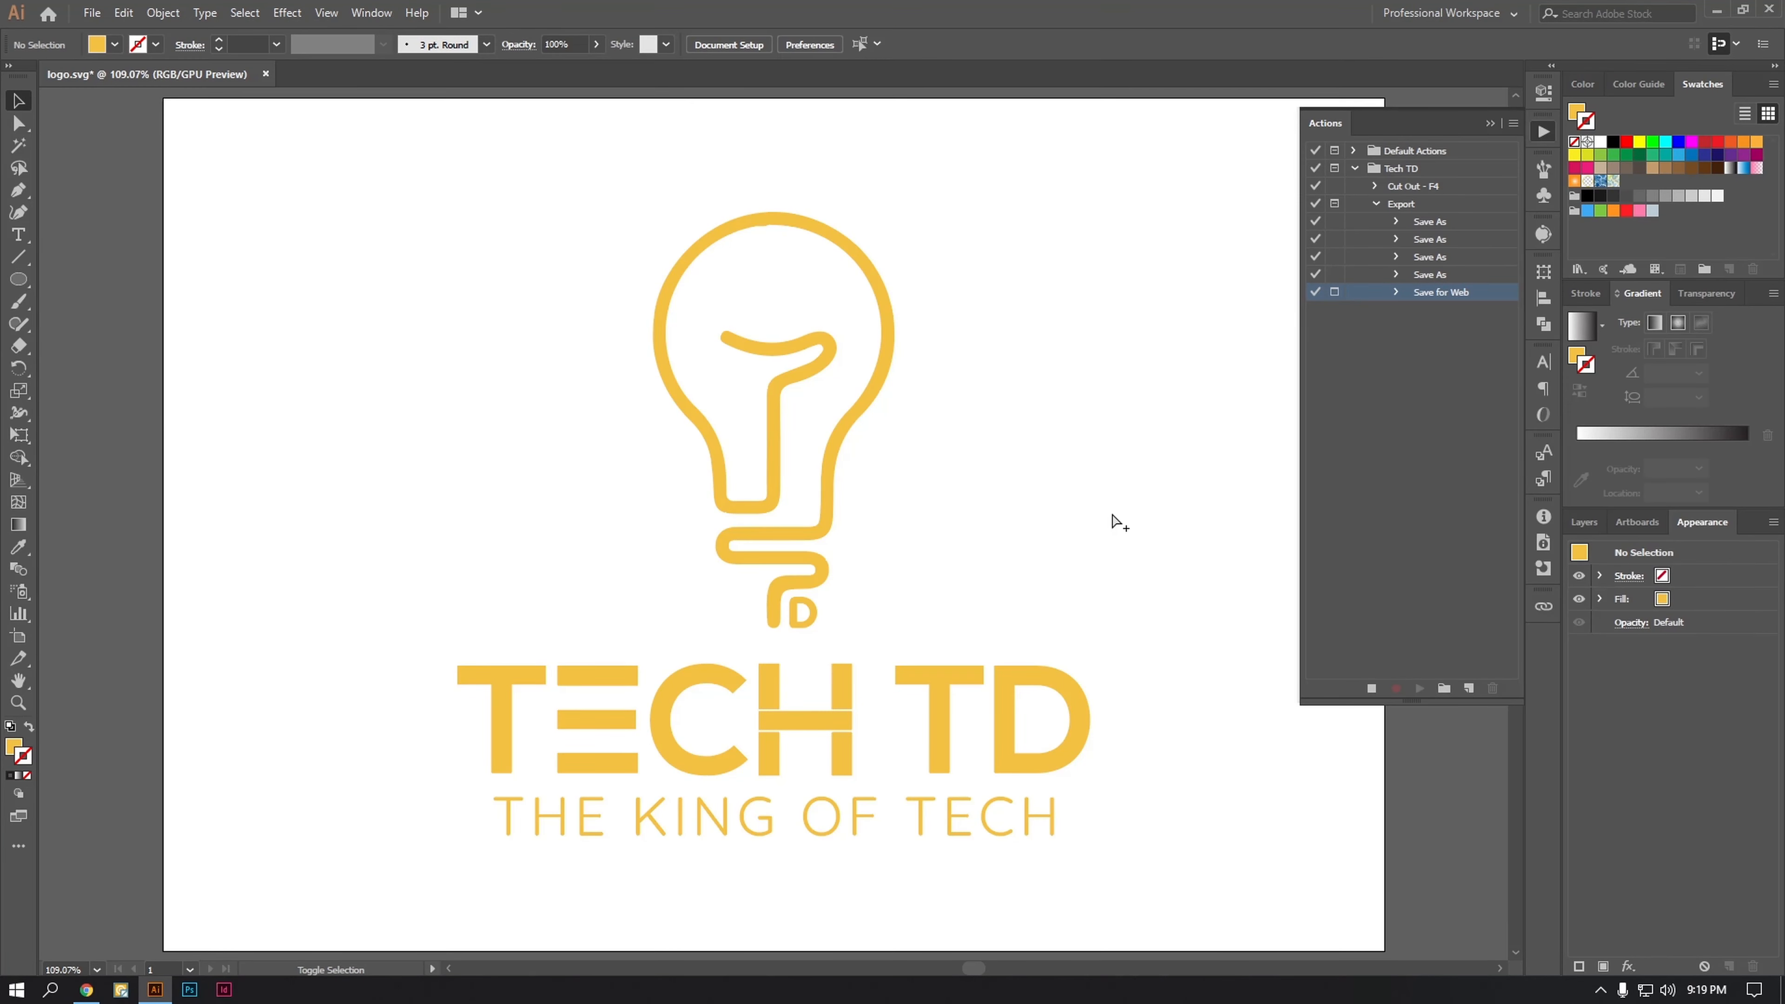
Step: Save the logo for web as a maximum-quality JPEG named logo.jpg on the Desktop
key(ctrl+alt+shift+s)
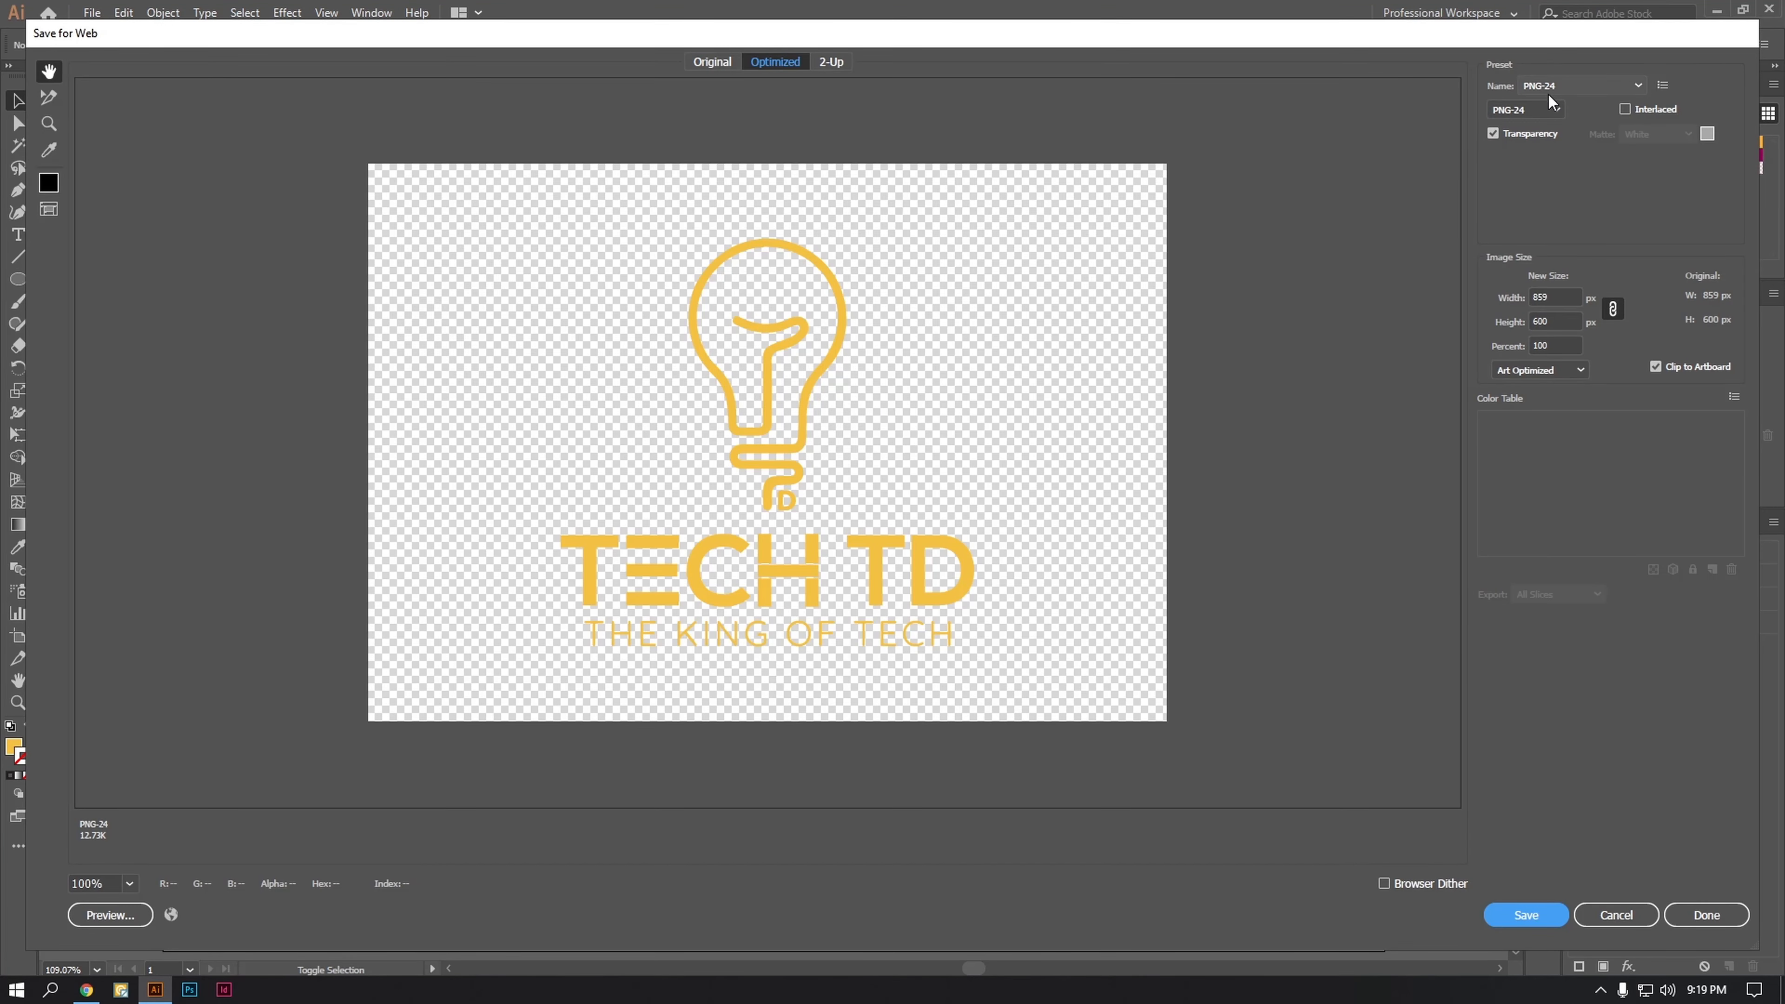
click(1552, 110)
click(1543, 149)
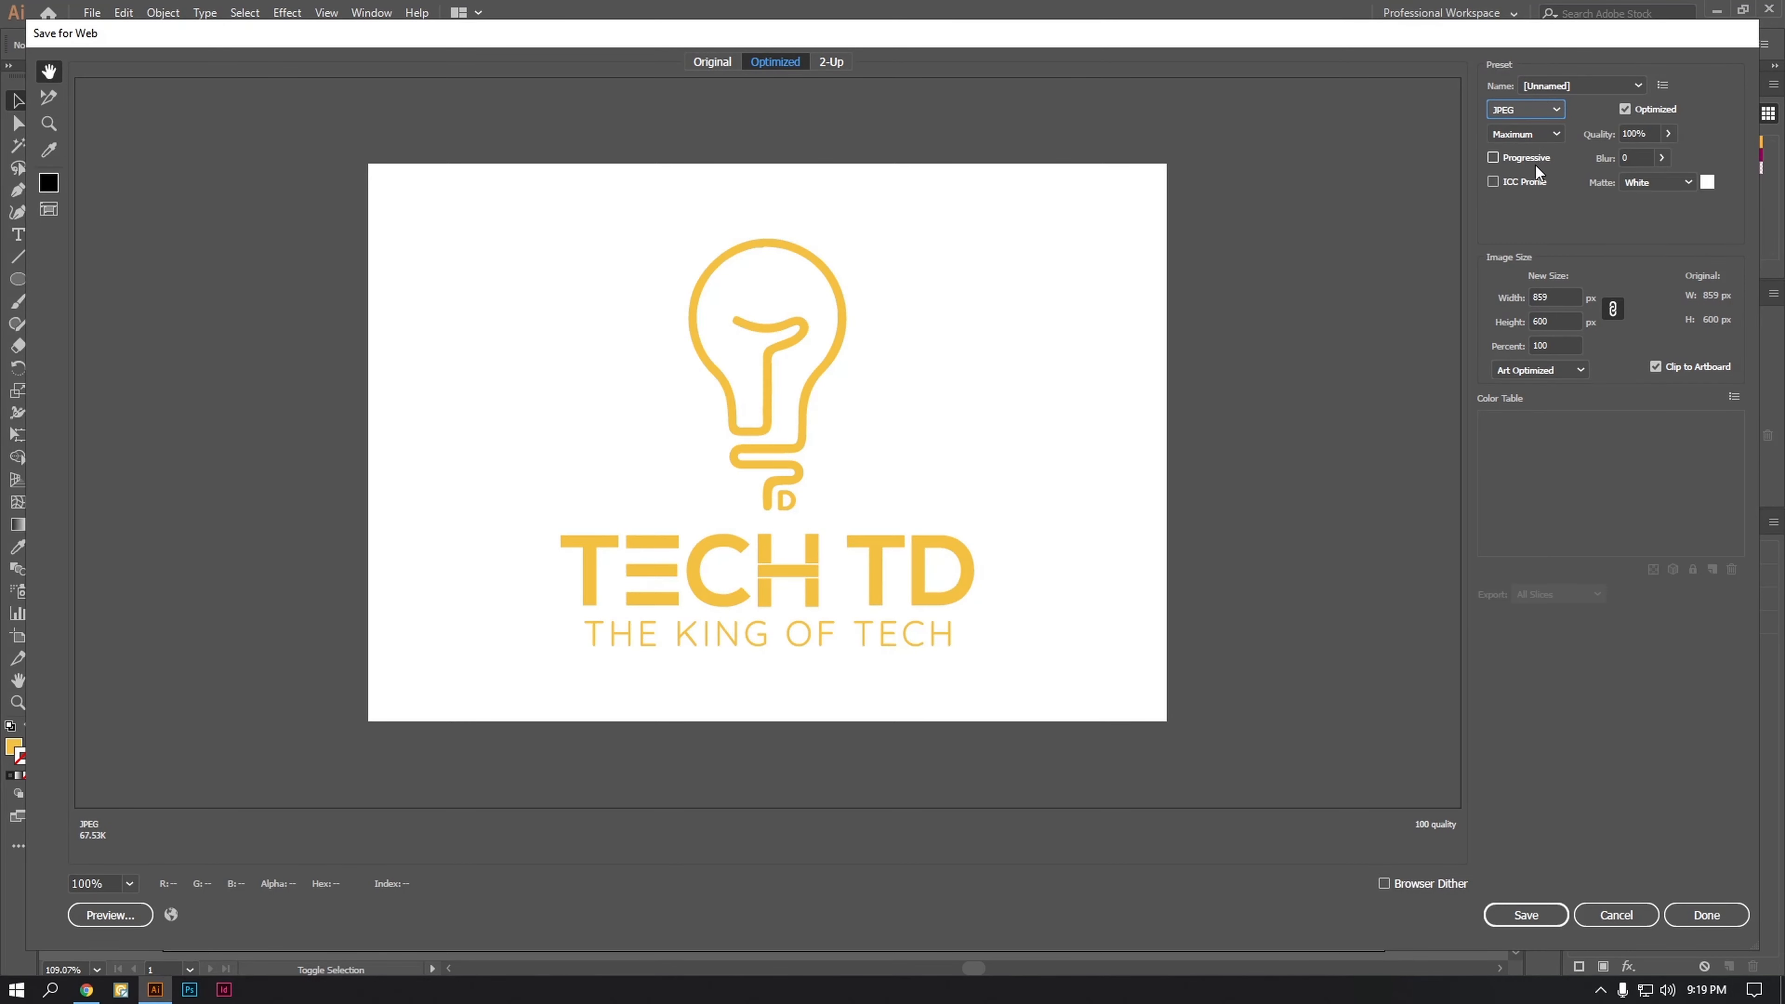
click(1518, 913)
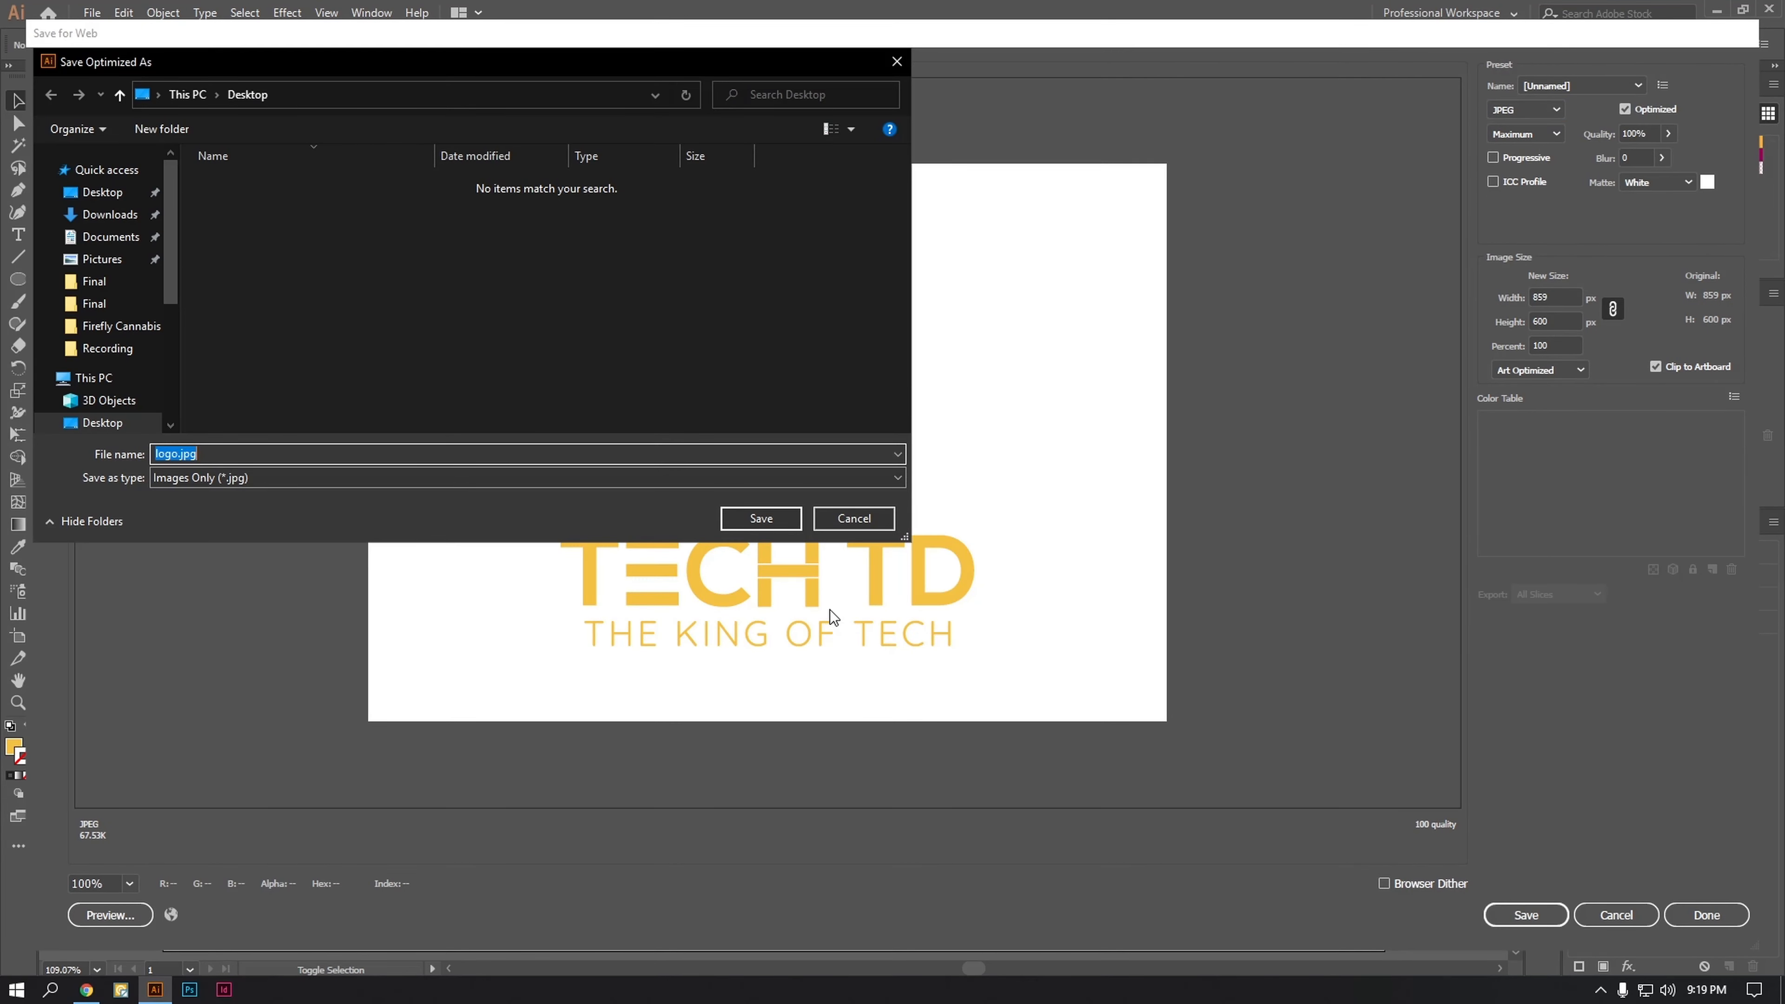
click(795, 520)
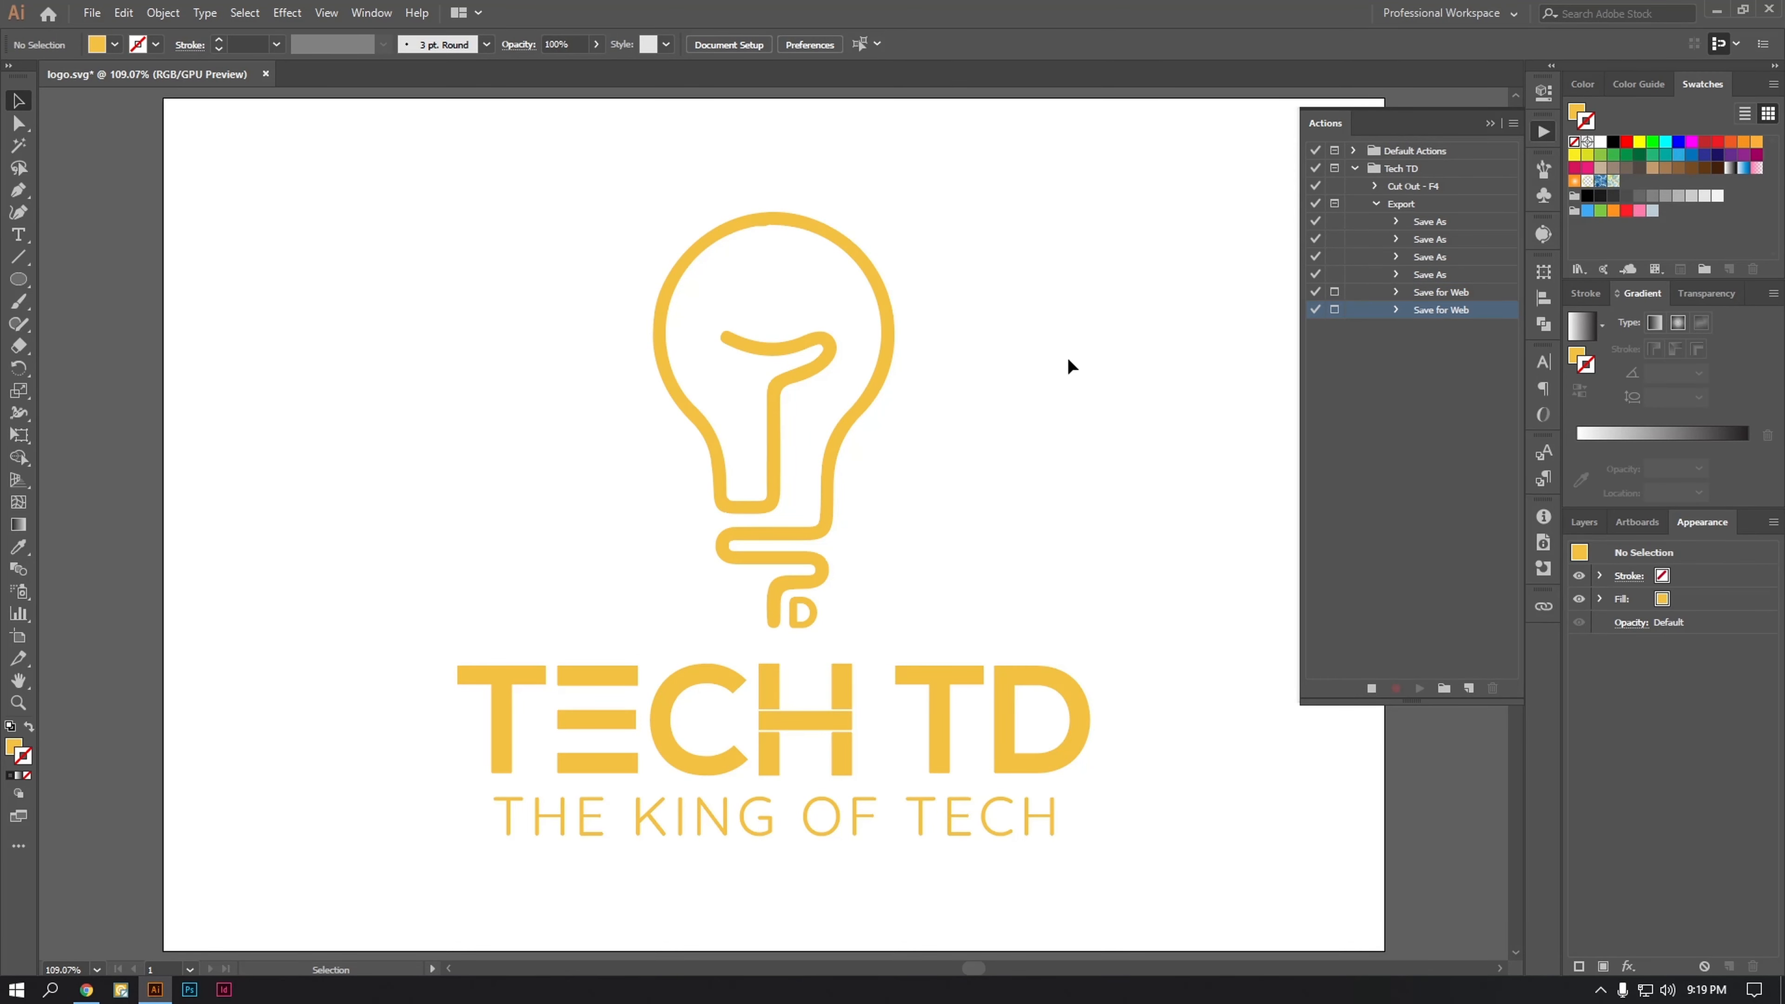
Step: Save logo.svg and close the document so that both commands are recorded in the Export action
click(266, 73)
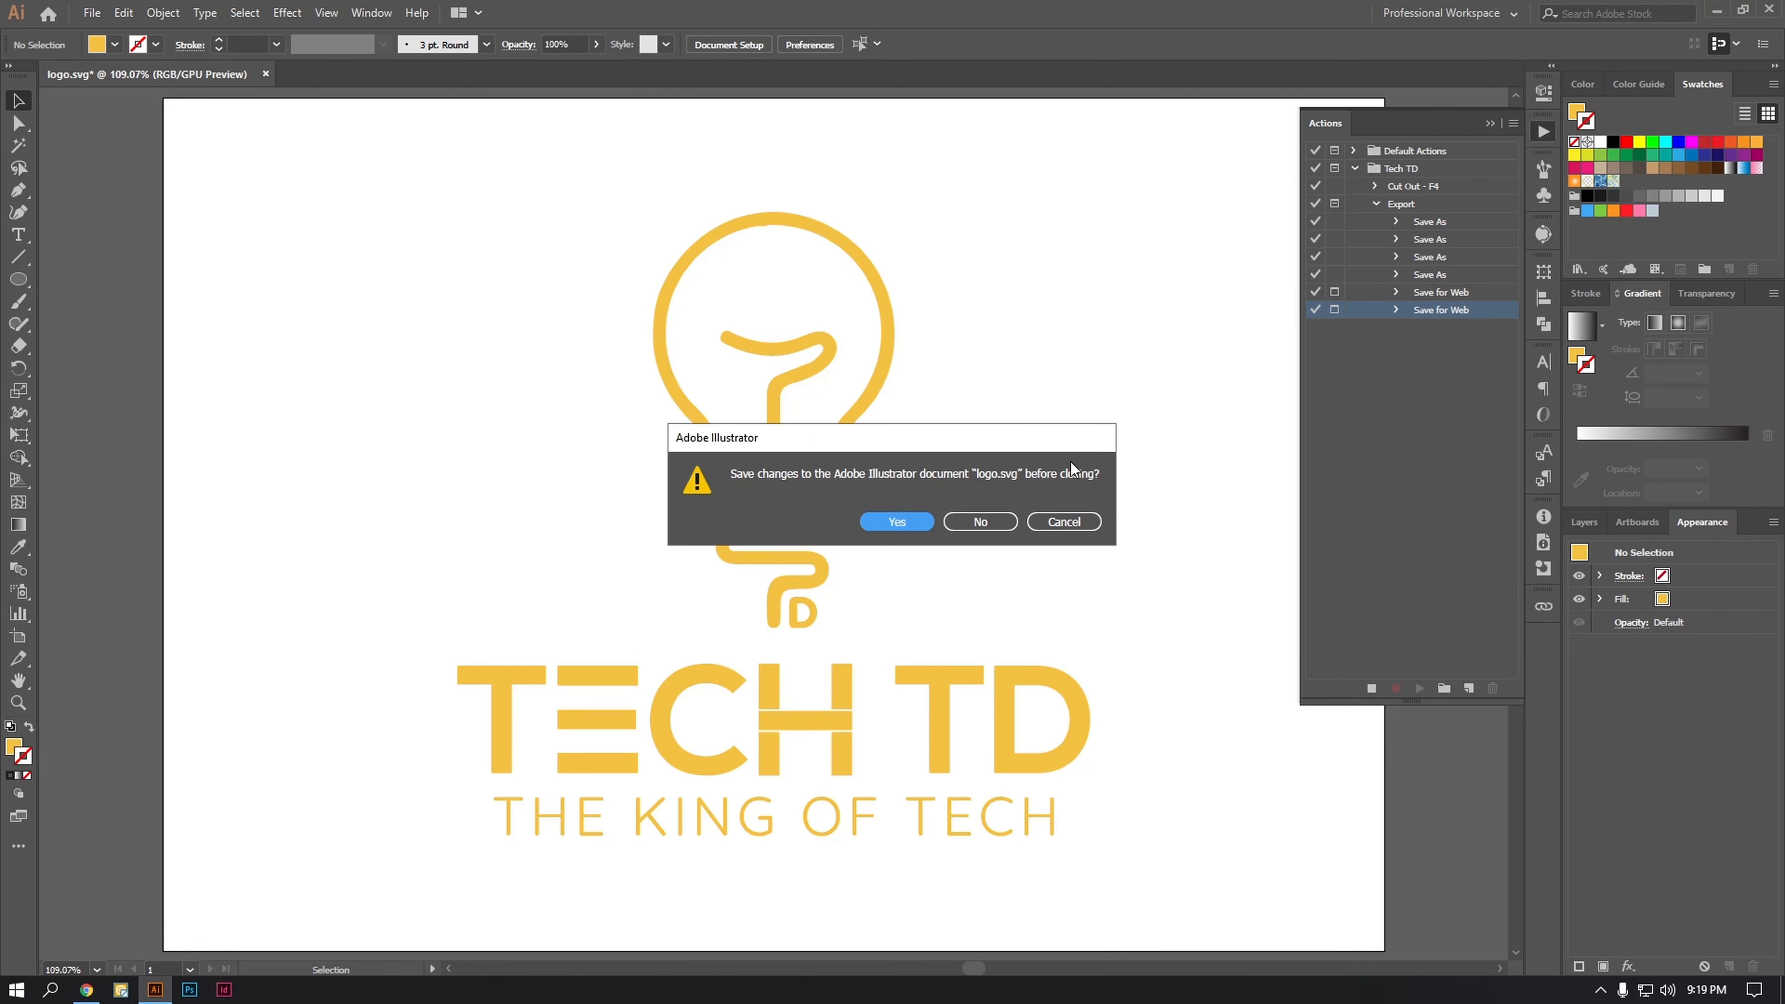
click(1062, 521)
key(a)
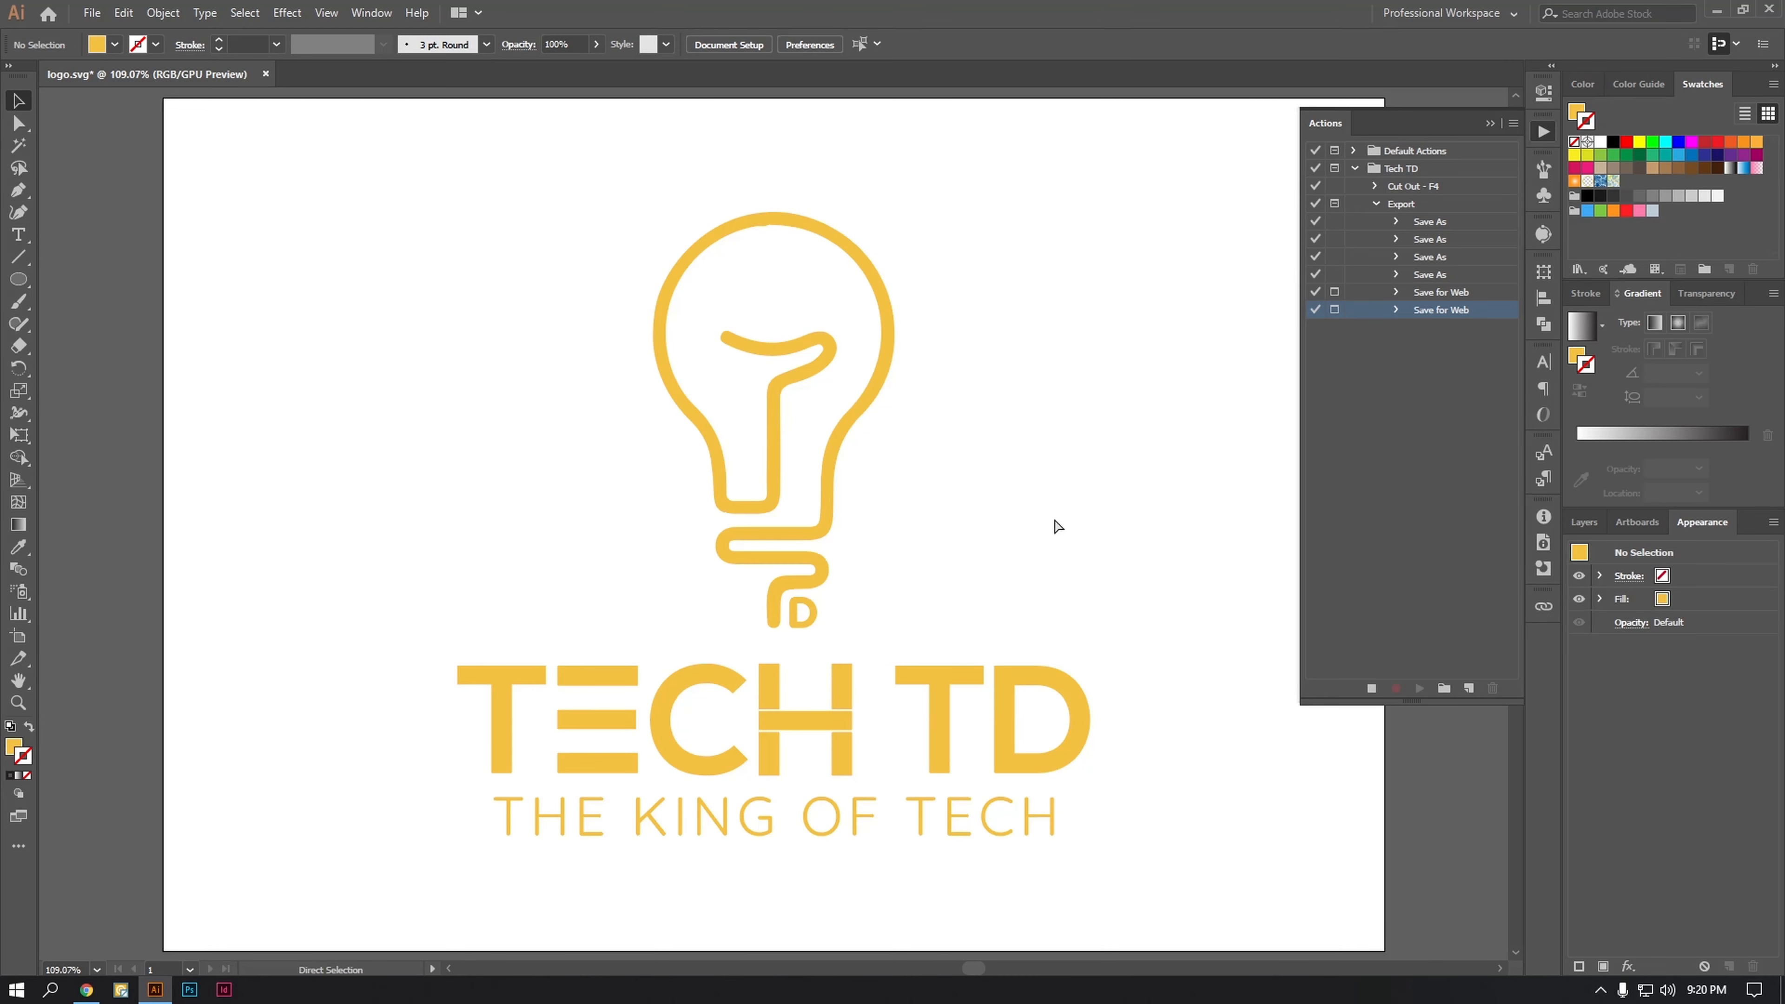
key(v)
key(ctrl+s)
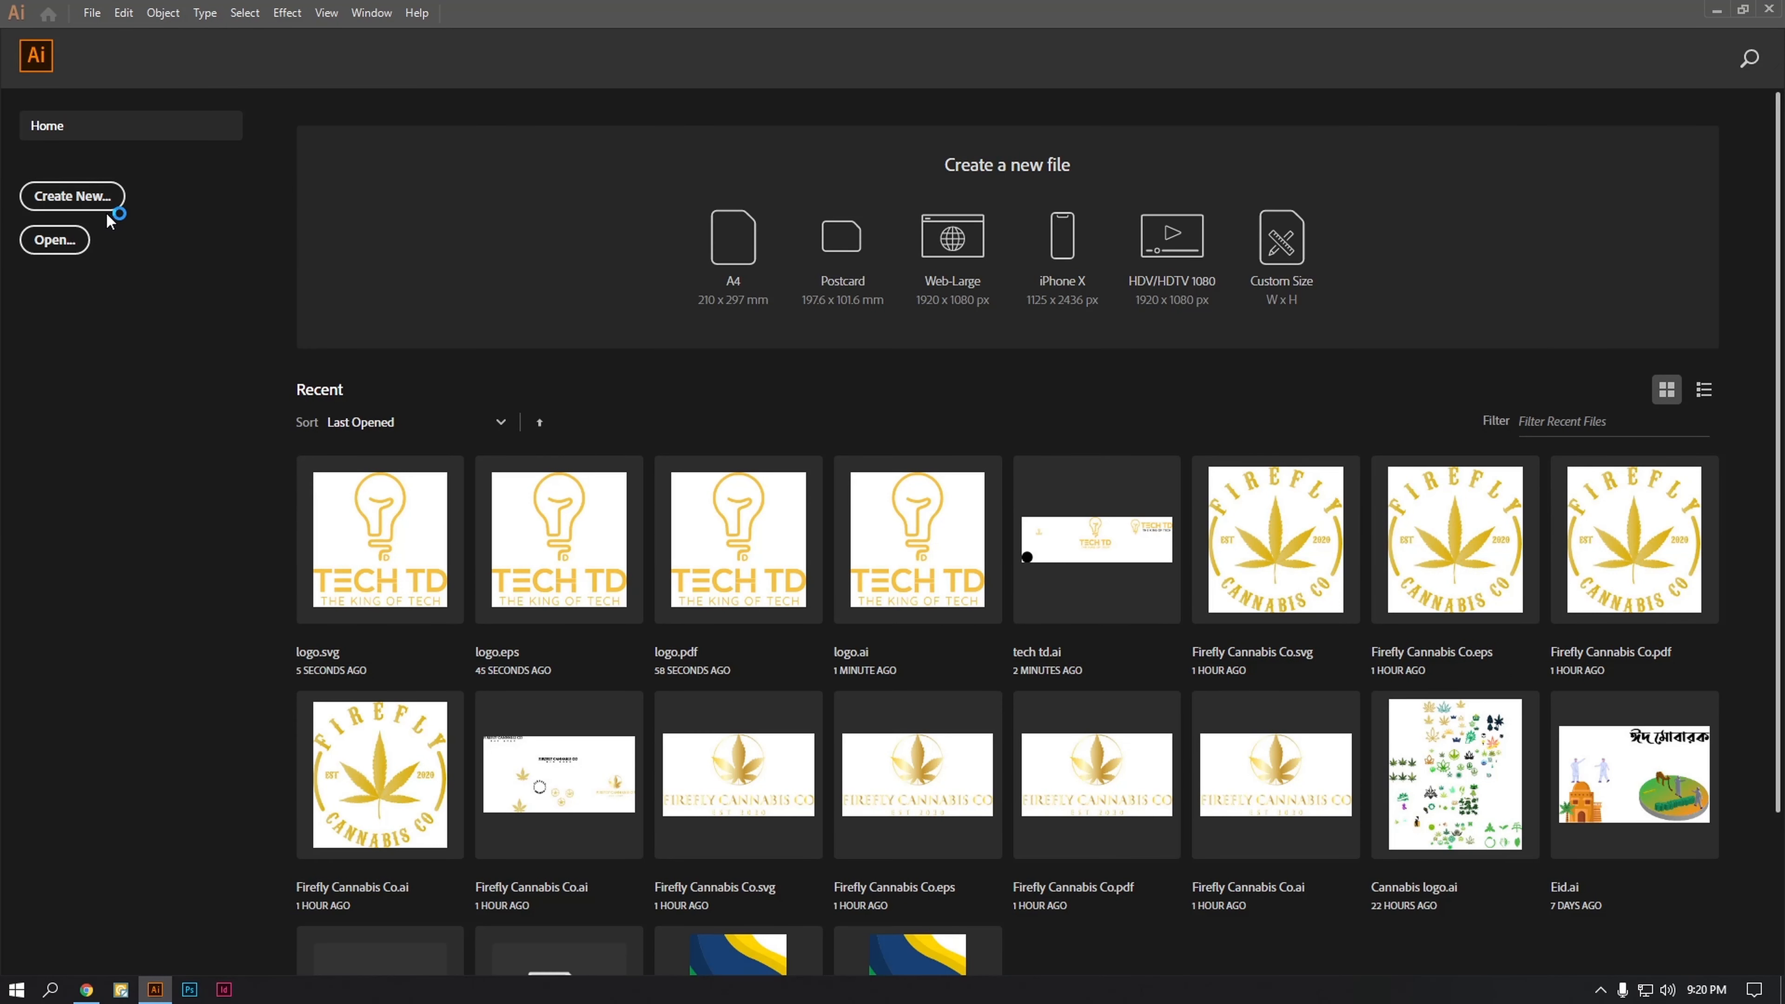
Step: Create a new 859 x 600 px document and stop recording the Export action
key(ctrl+n)
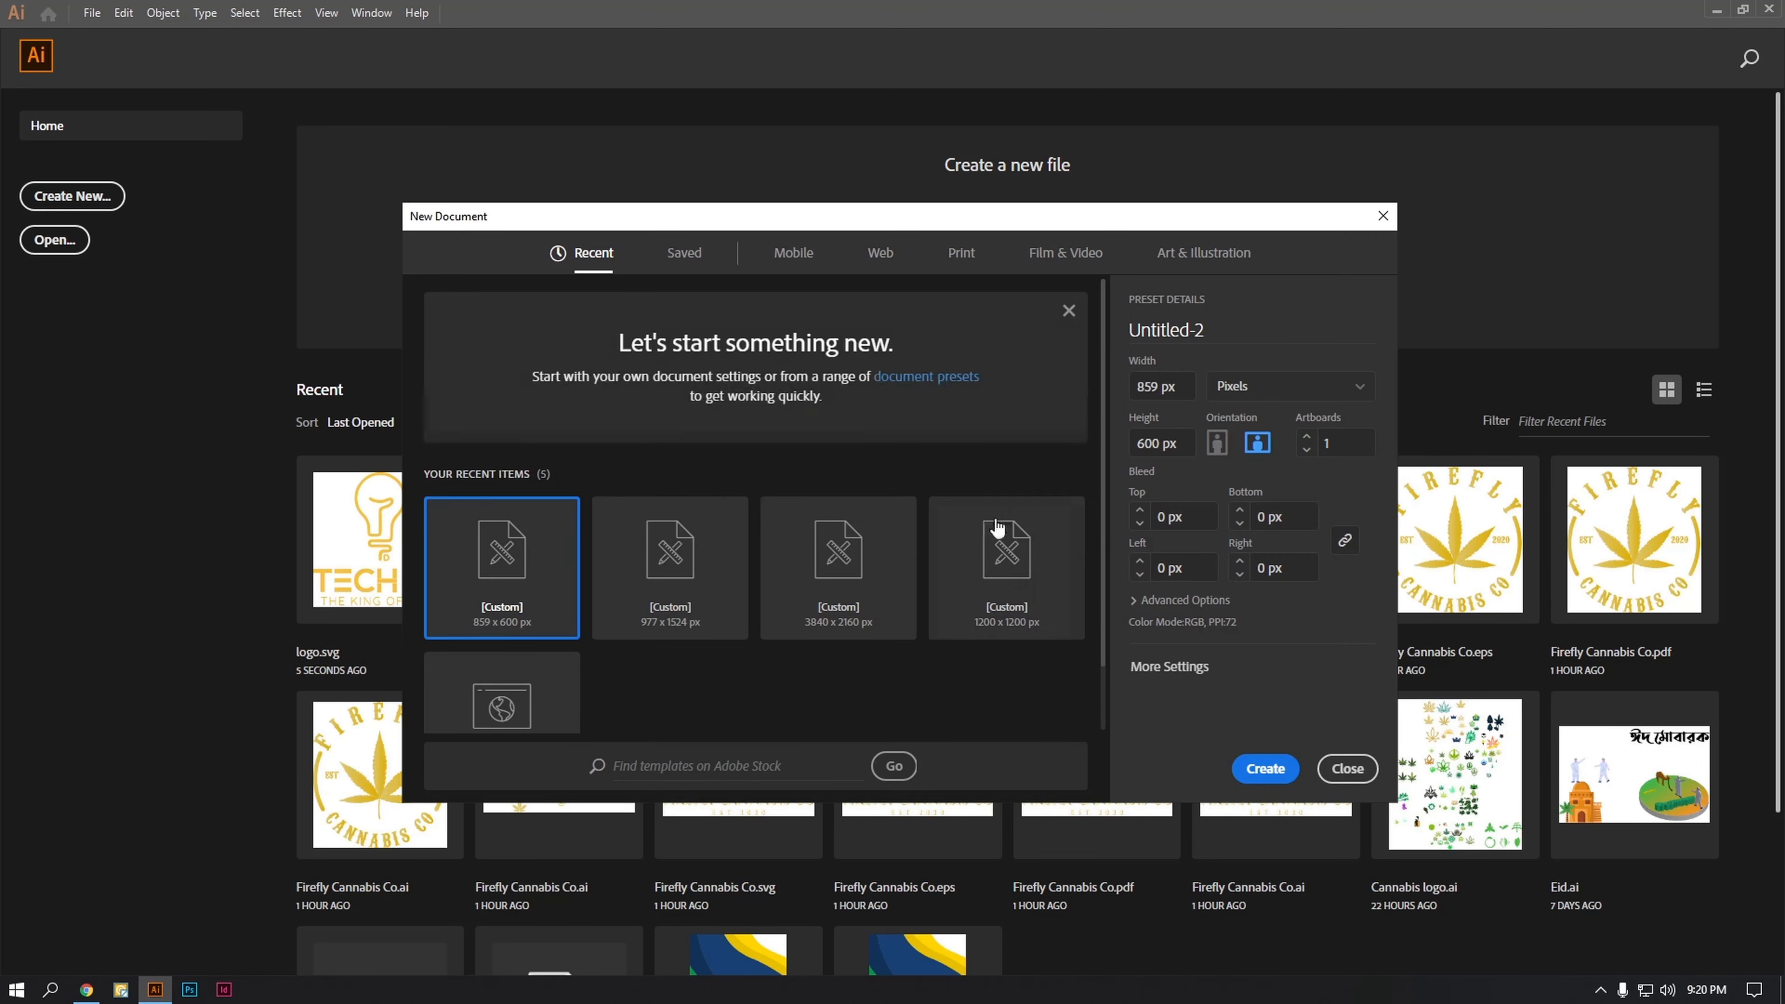
click(1282, 768)
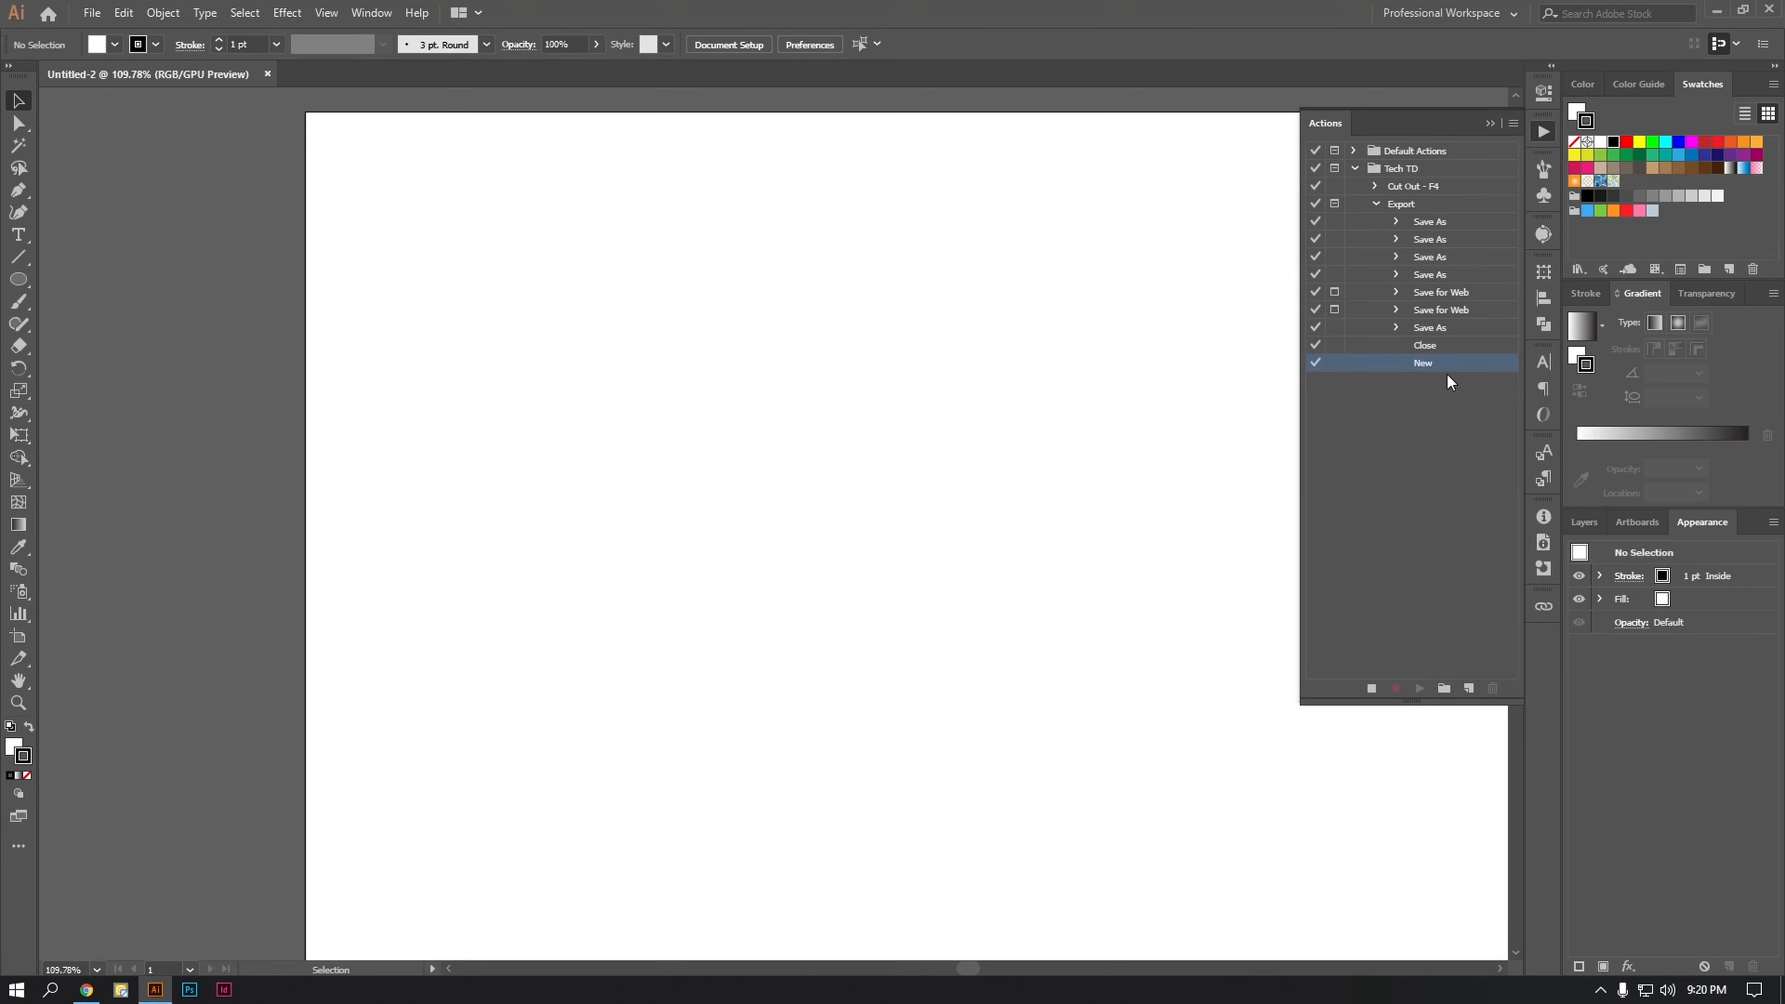
click(1371, 692)
Step: Delete the recorded New command from the end of the Export action
click(1446, 347)
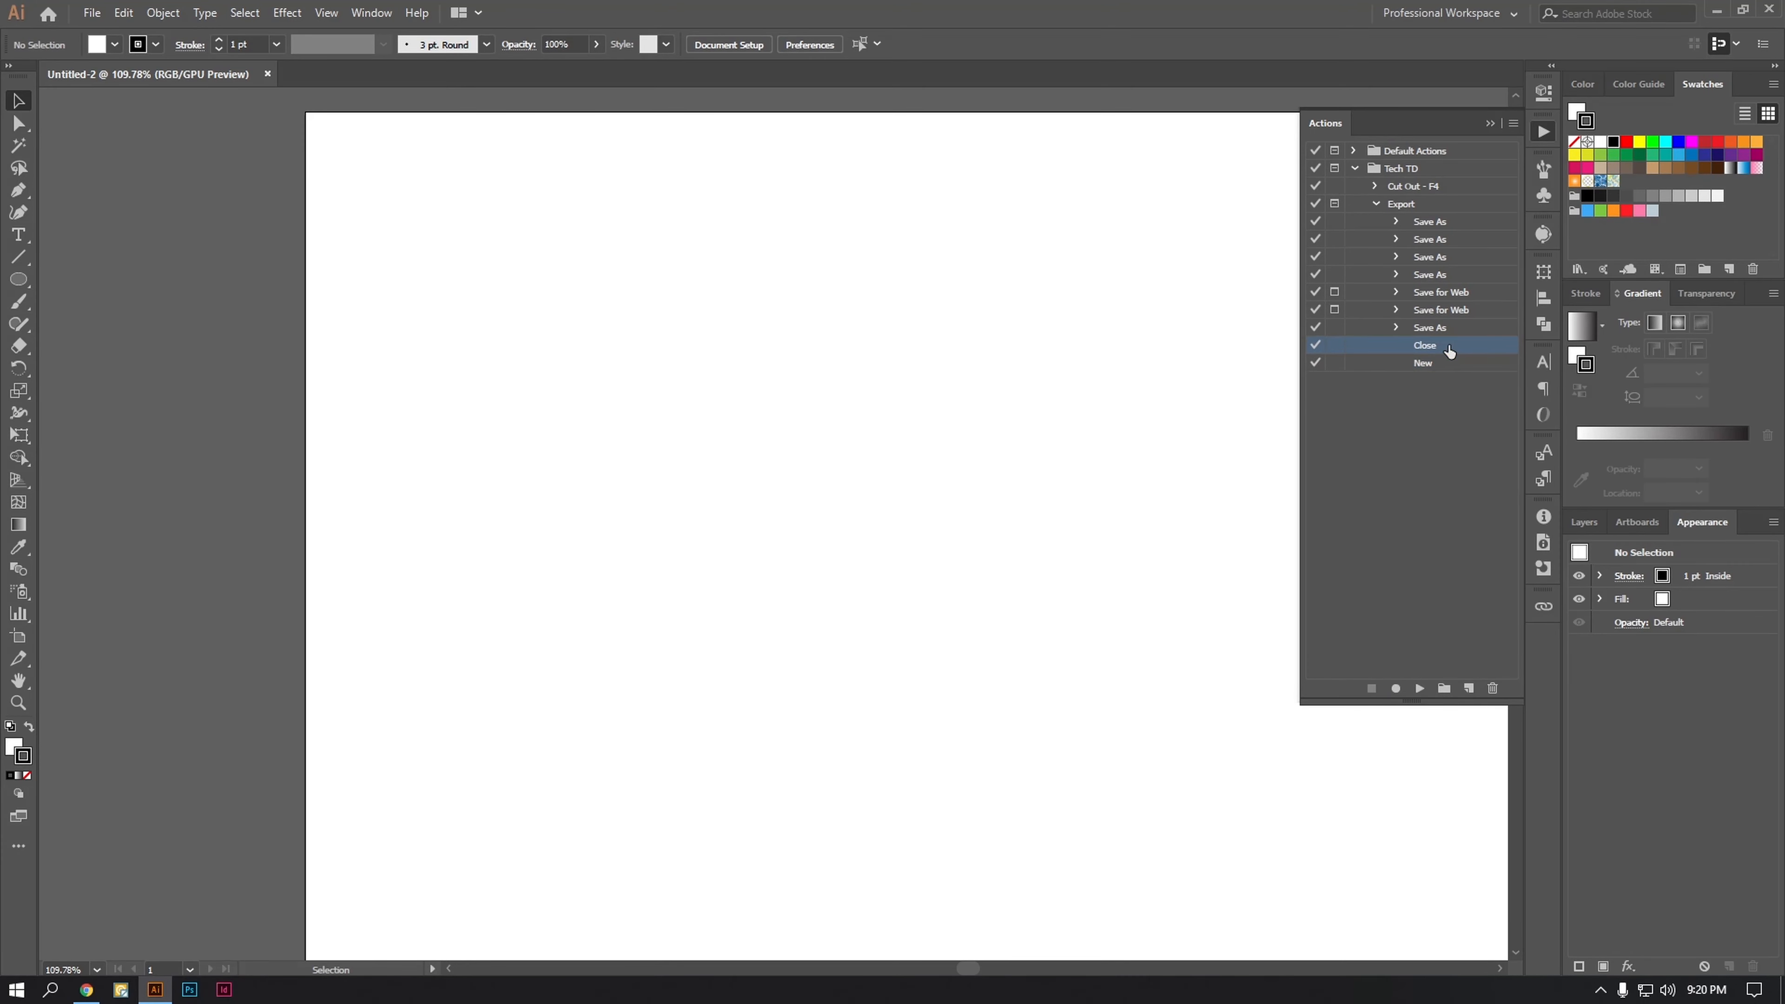
click(1440, 370)
click(1493, 688)
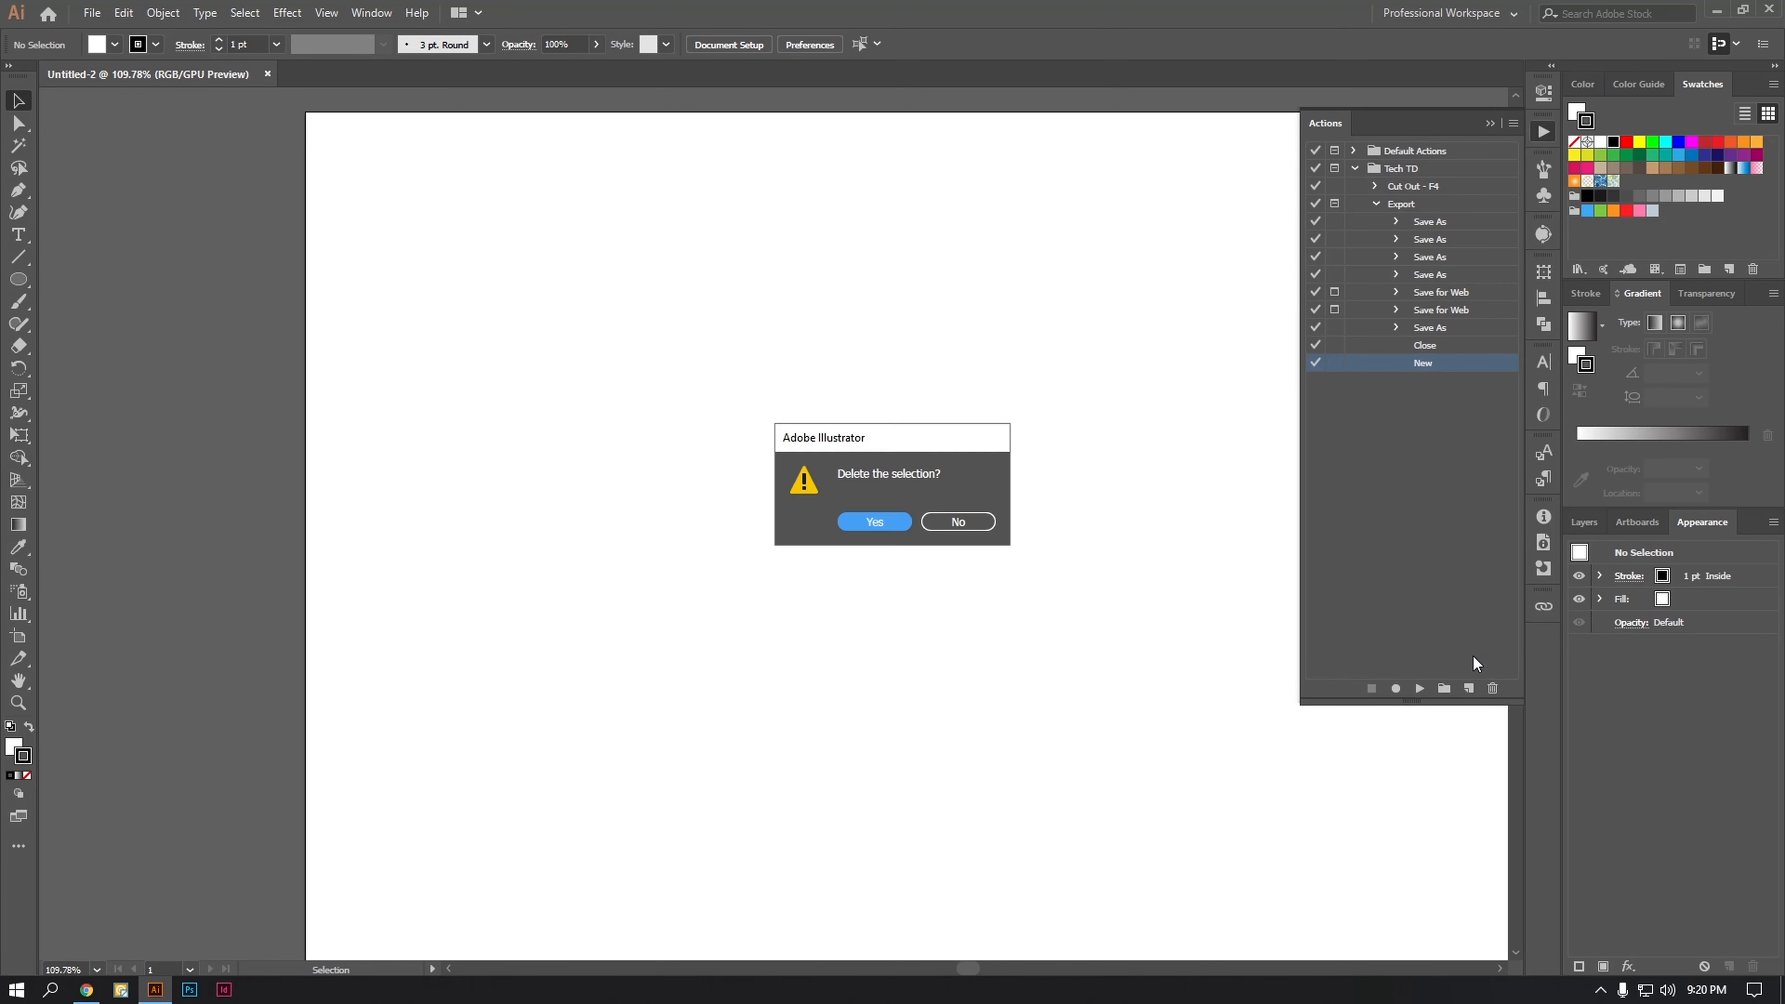
click(887, 520)
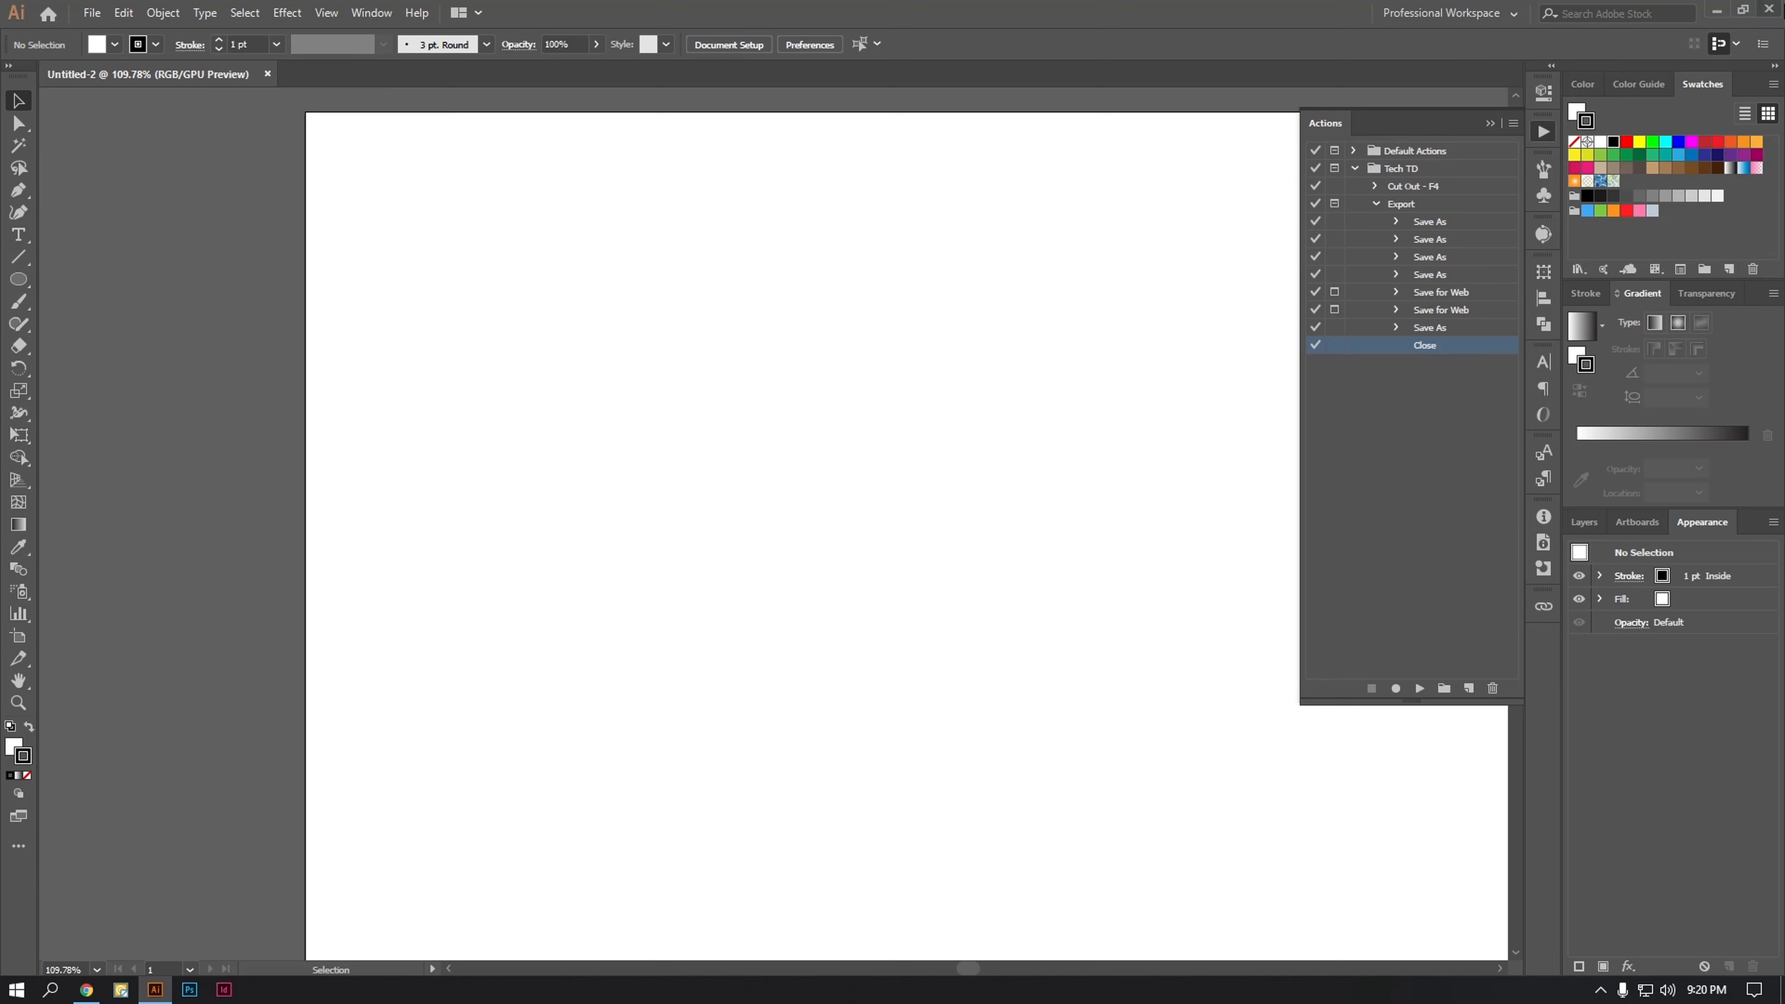
Step: Permanently delete the six exported logo files from the desktop and return to Illustrator
click(1717, 10)
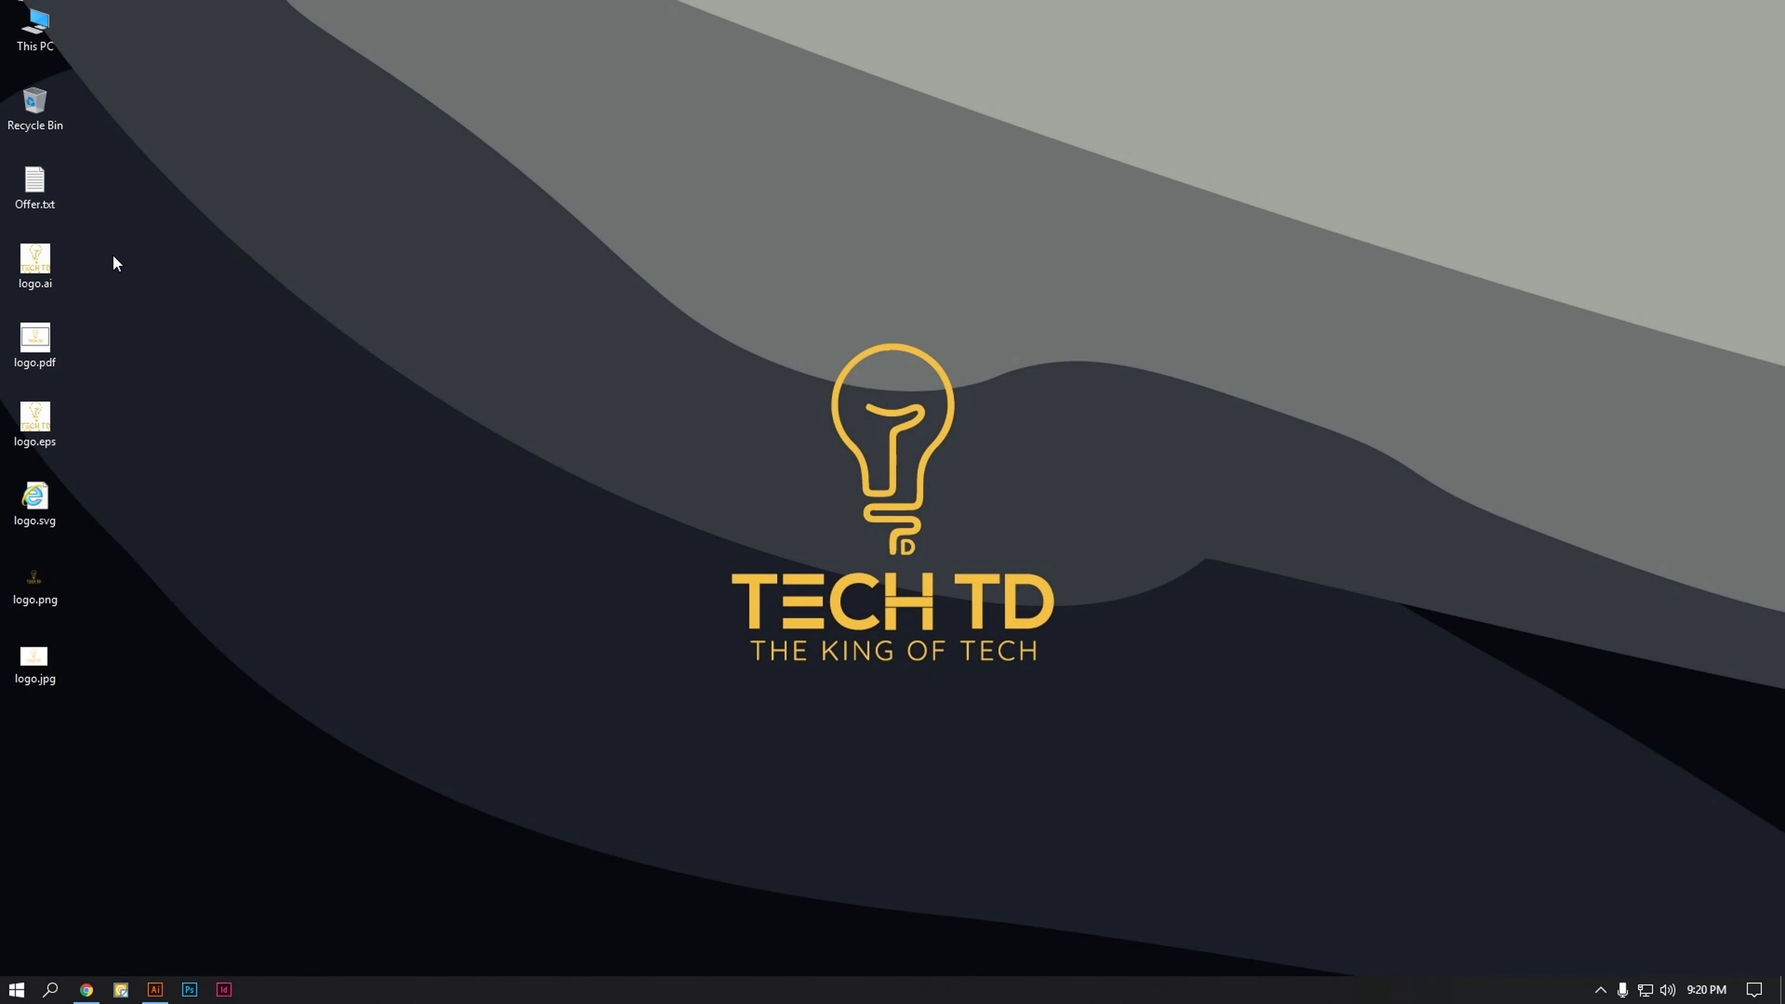
drag(111, 255, 6, 688)
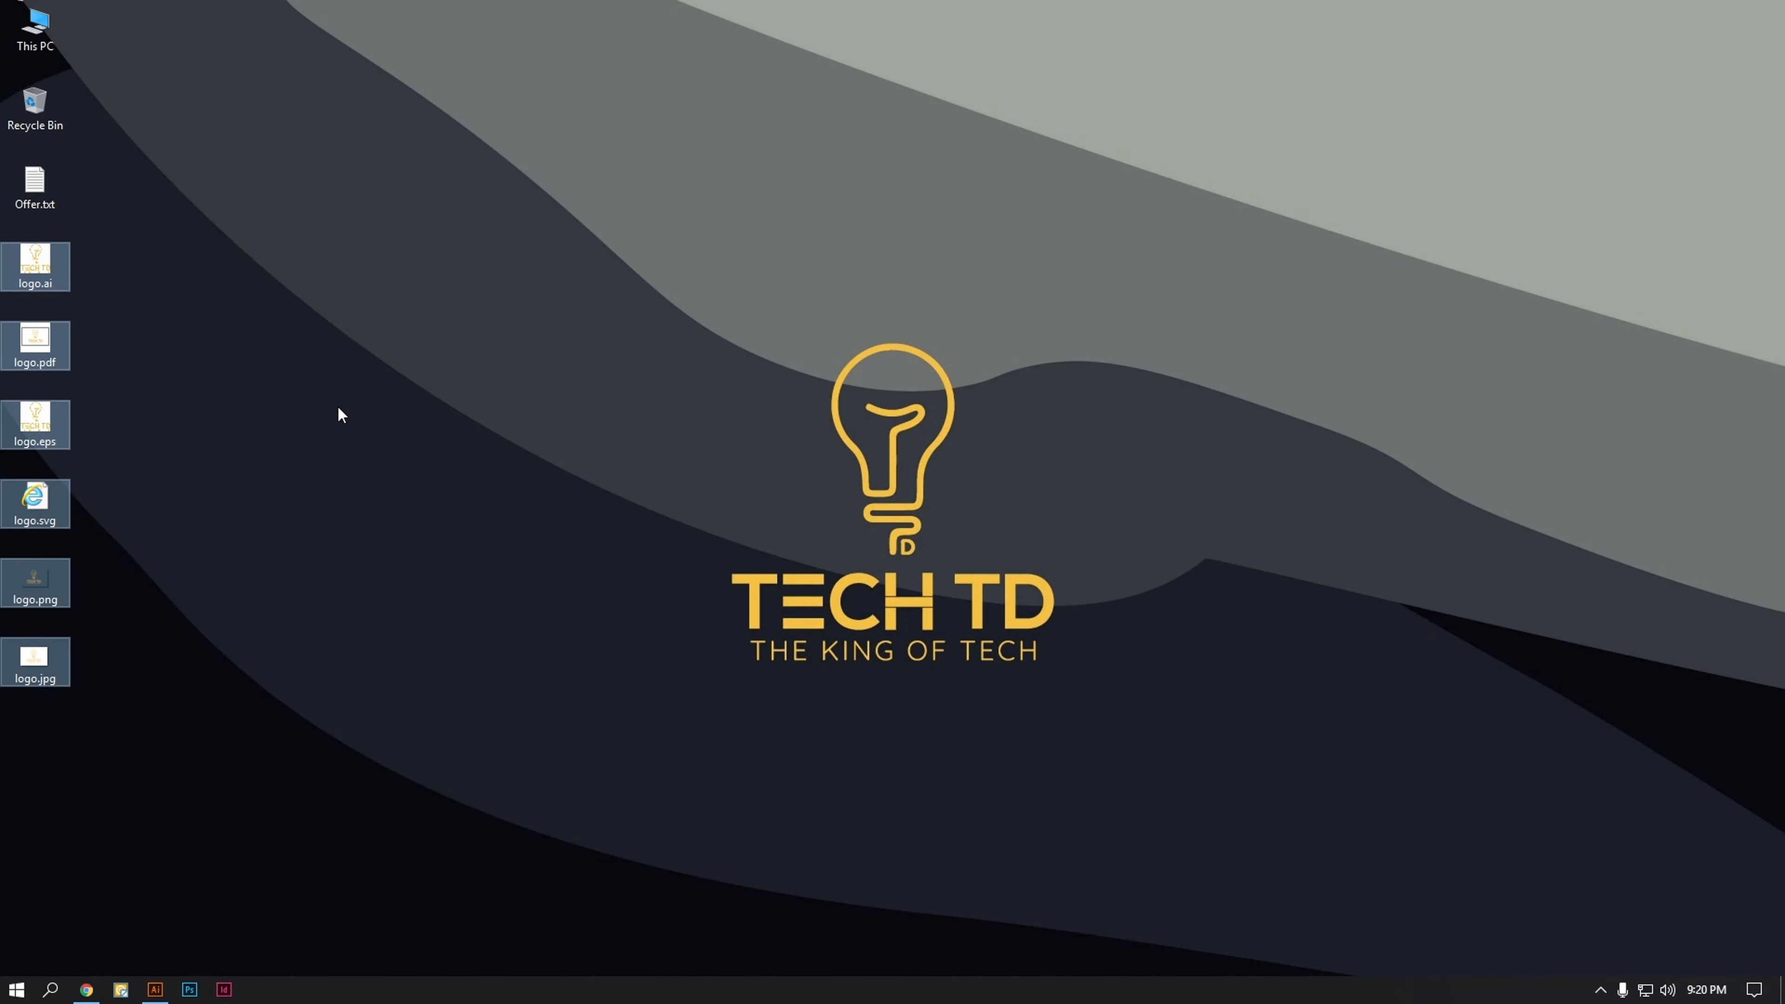
key(shift+Delete)
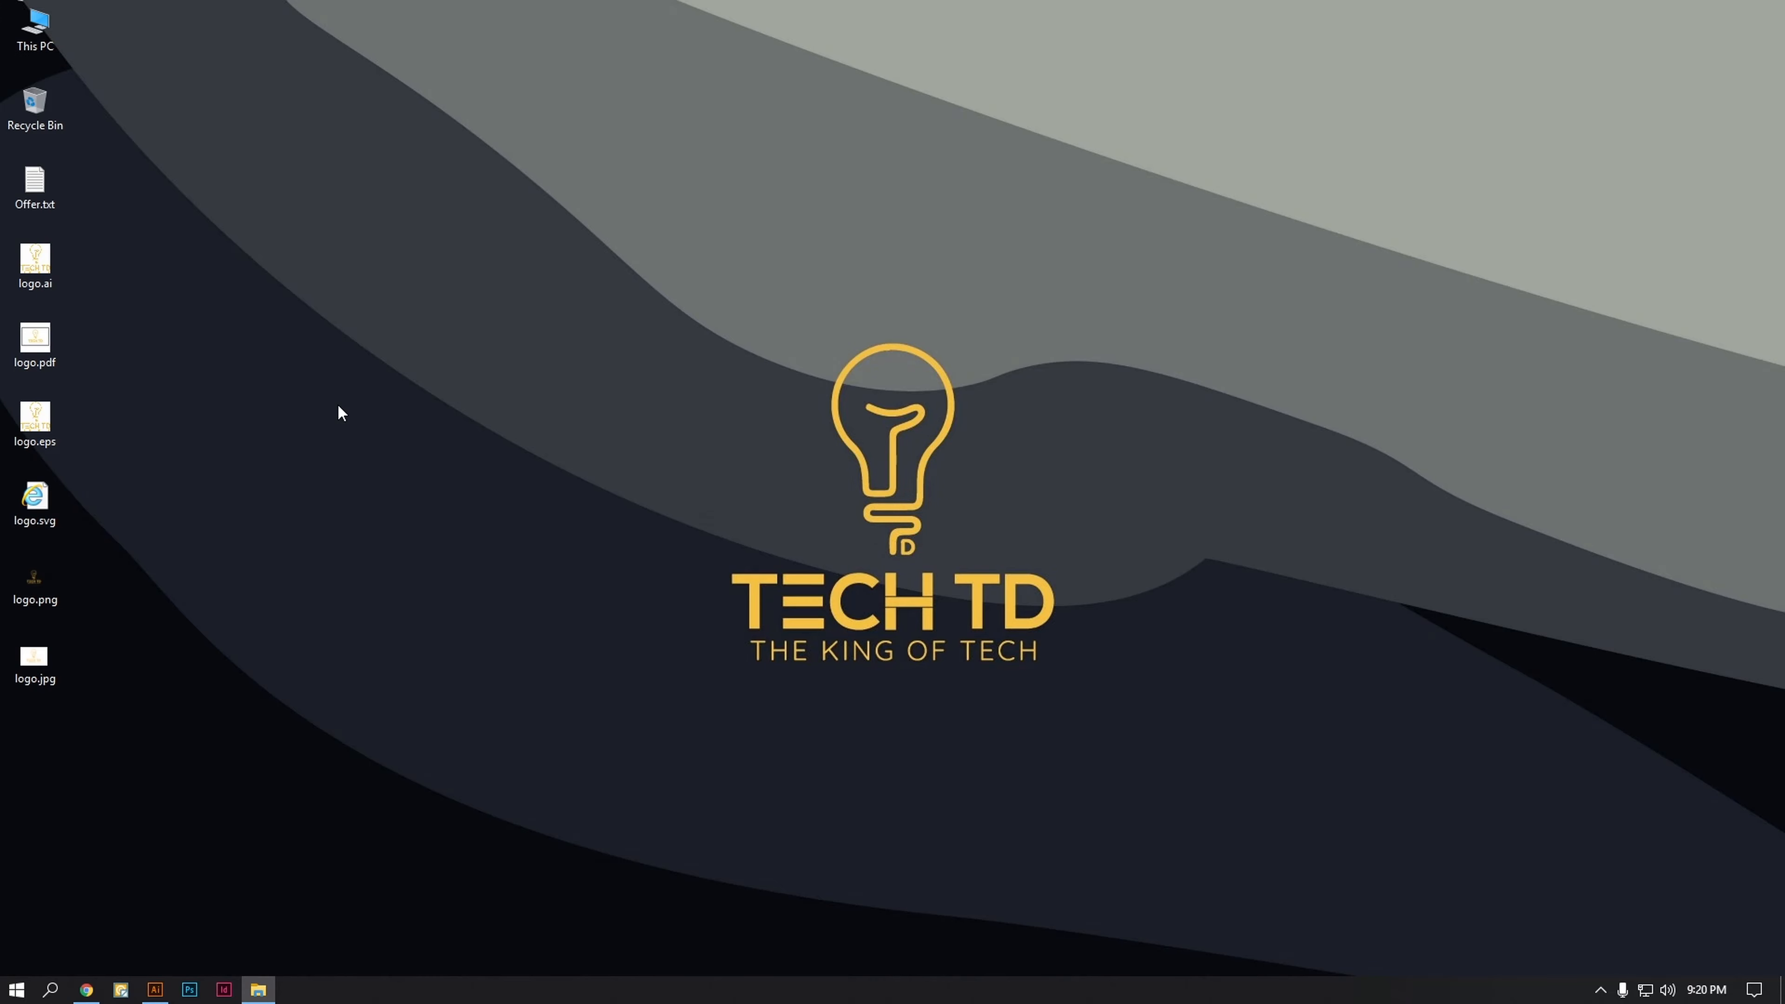
key(Return)
click(155, 990)
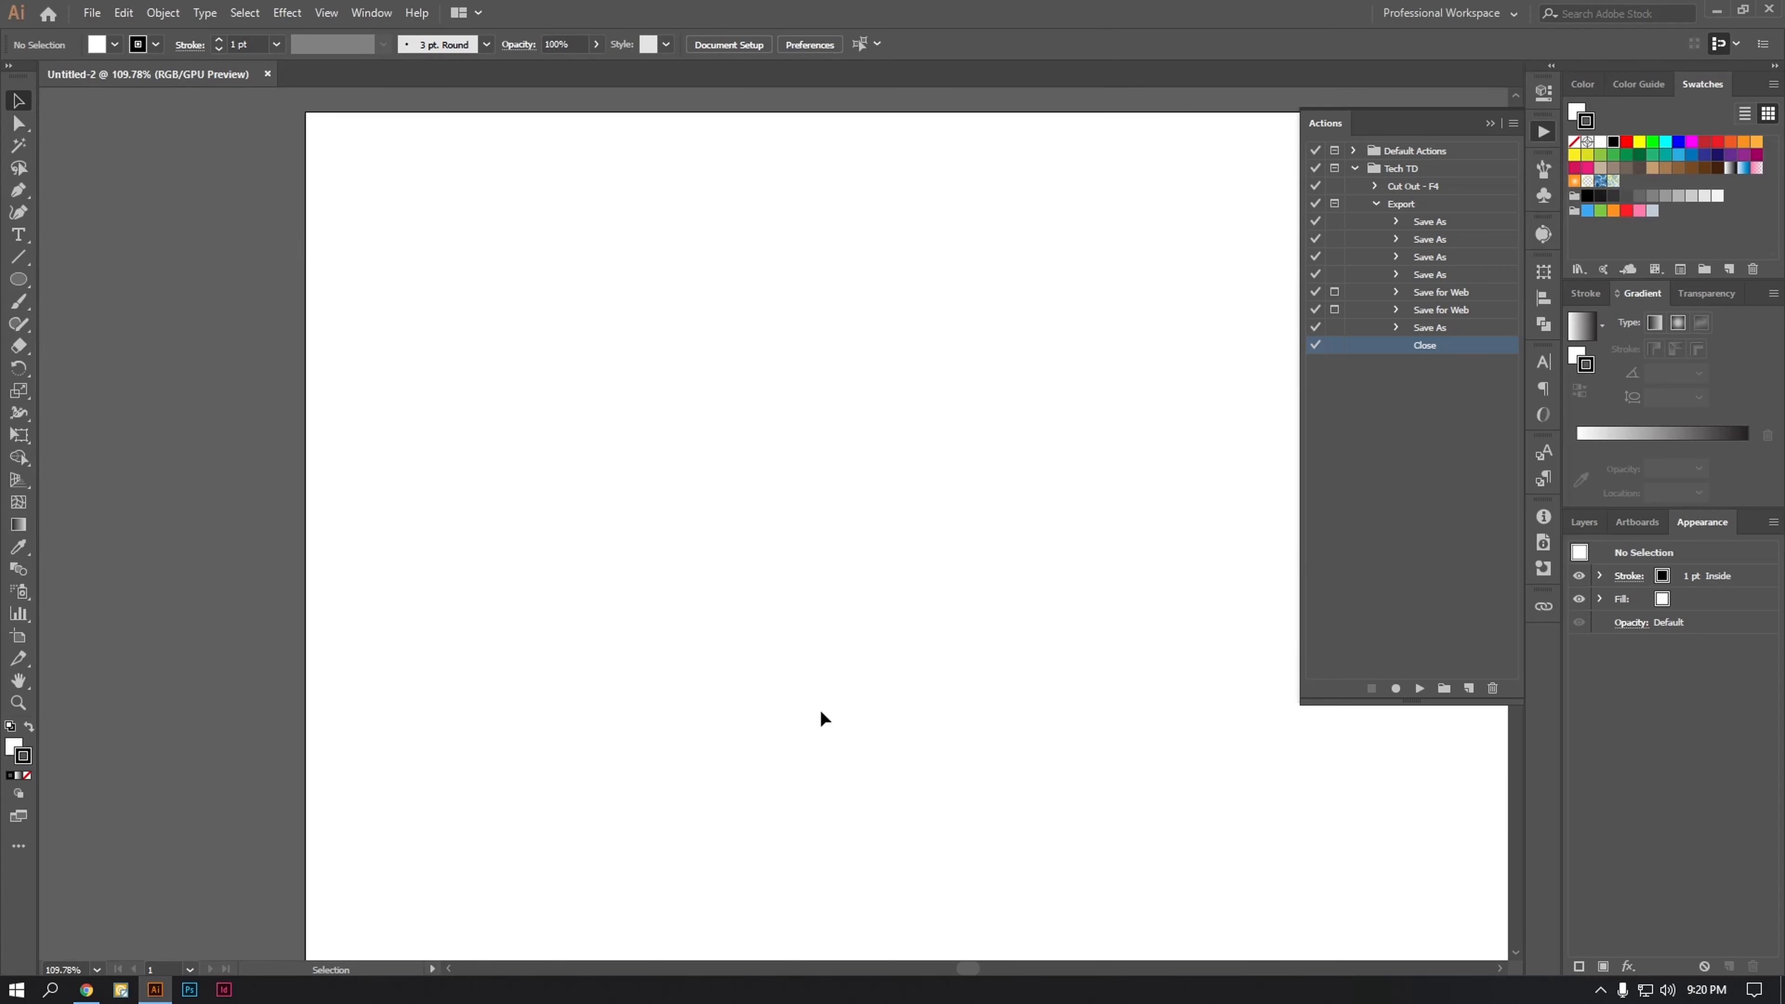
Step: Rename the Export action to Export - F5 and turn off the dialogs of its two Save for Web commands
double_click(1403, 204)
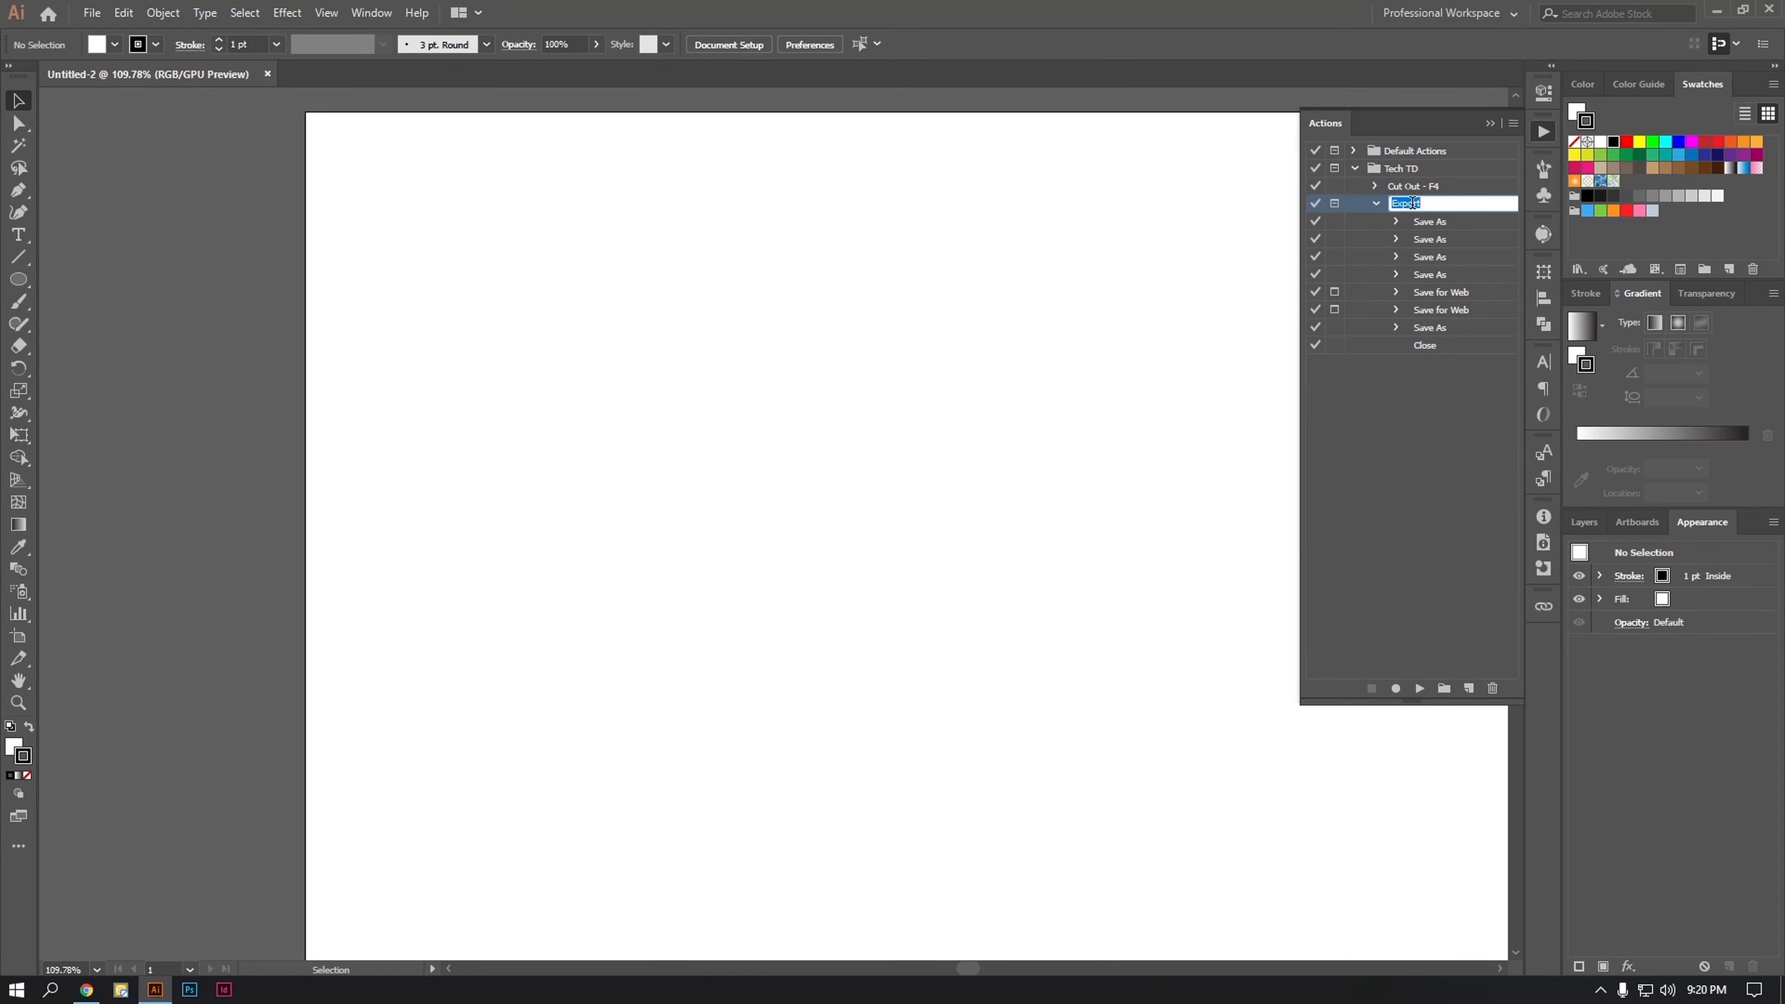
click(1438, 201)
text(- F5)
key(Return)
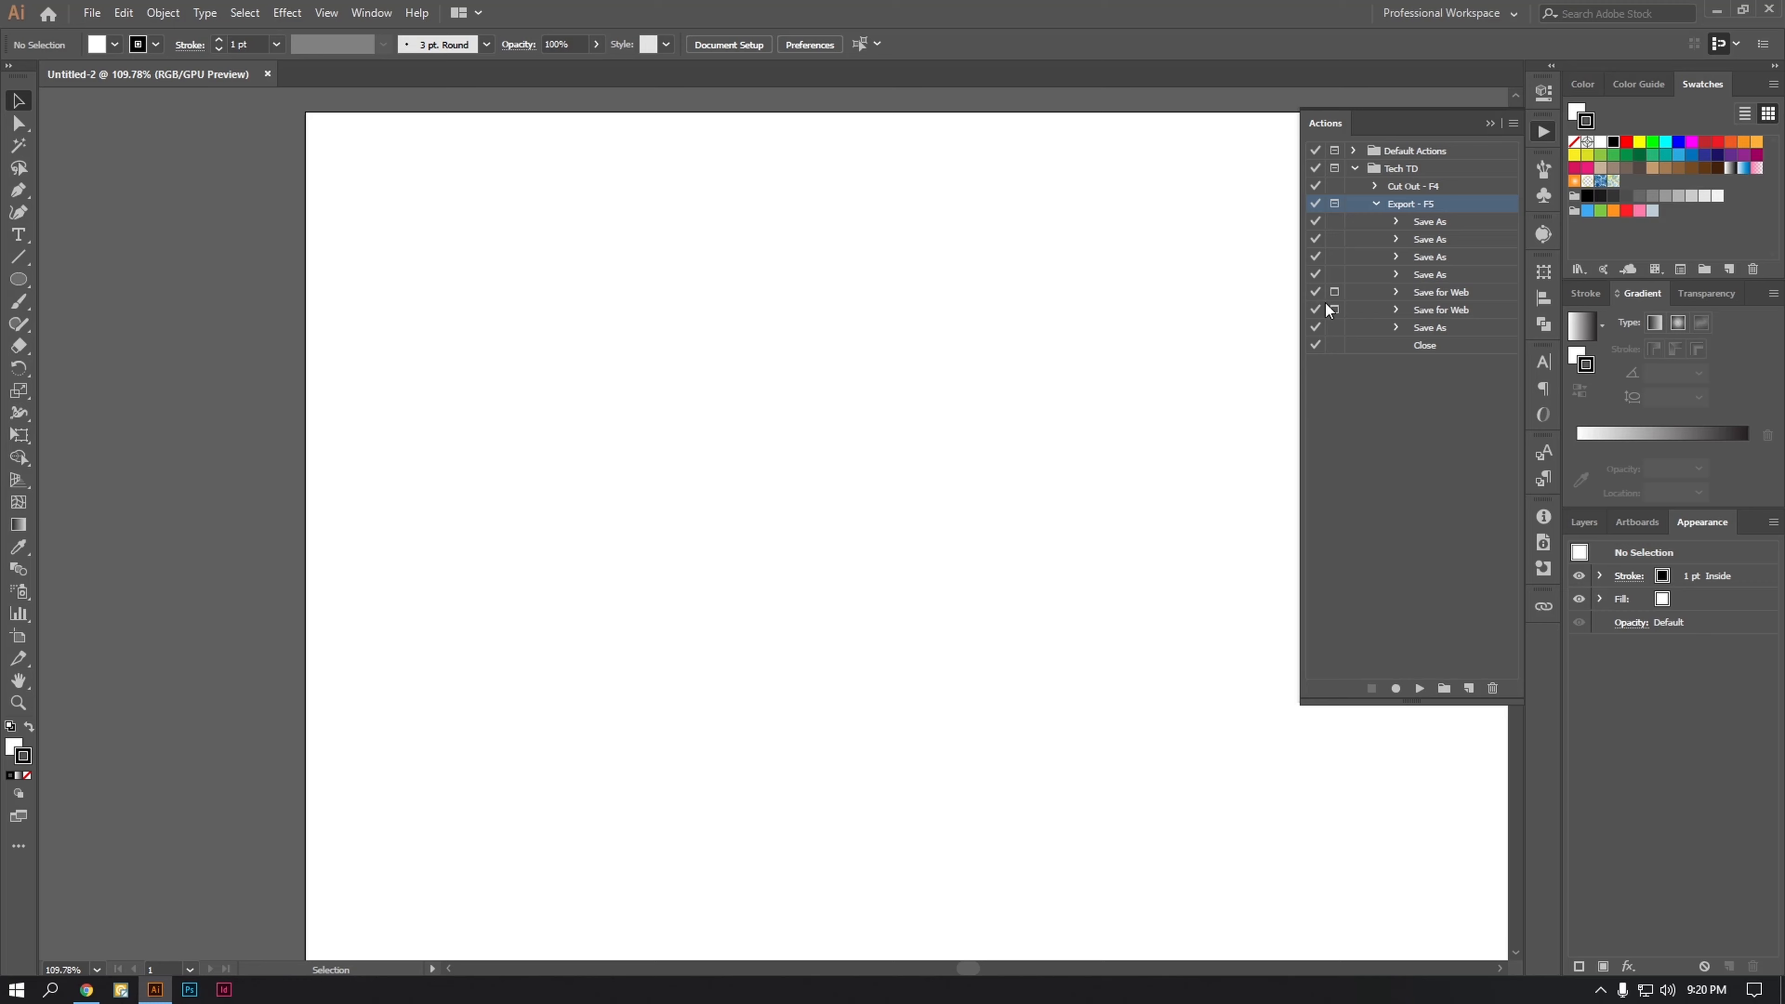
click(1335, 293)
click(1334, 310)
Step: Draw a circle about 318 px wide, swap its fill and stroke to make it black, and move it toward the artboard's lower right
click(18, 280)
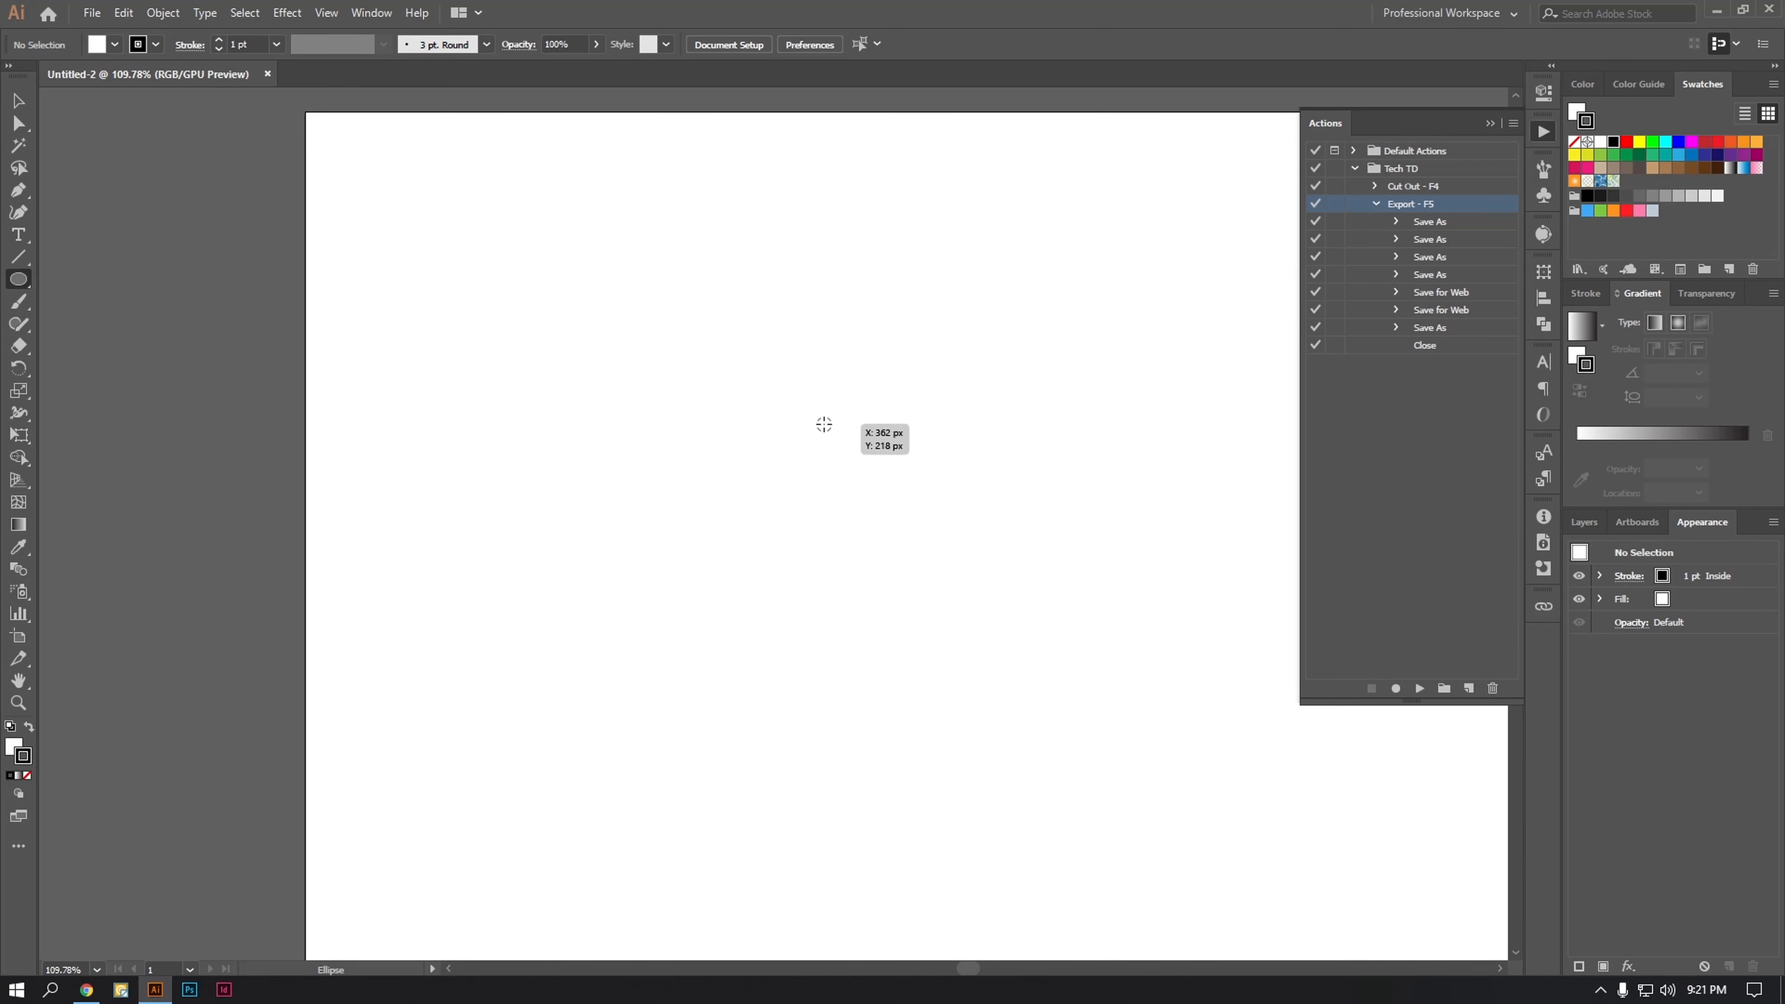
mouse_move(824, 424)
mouse_down()
mouse_move(1136, 797)
mouse_move(1052, 651)
mouse_up()
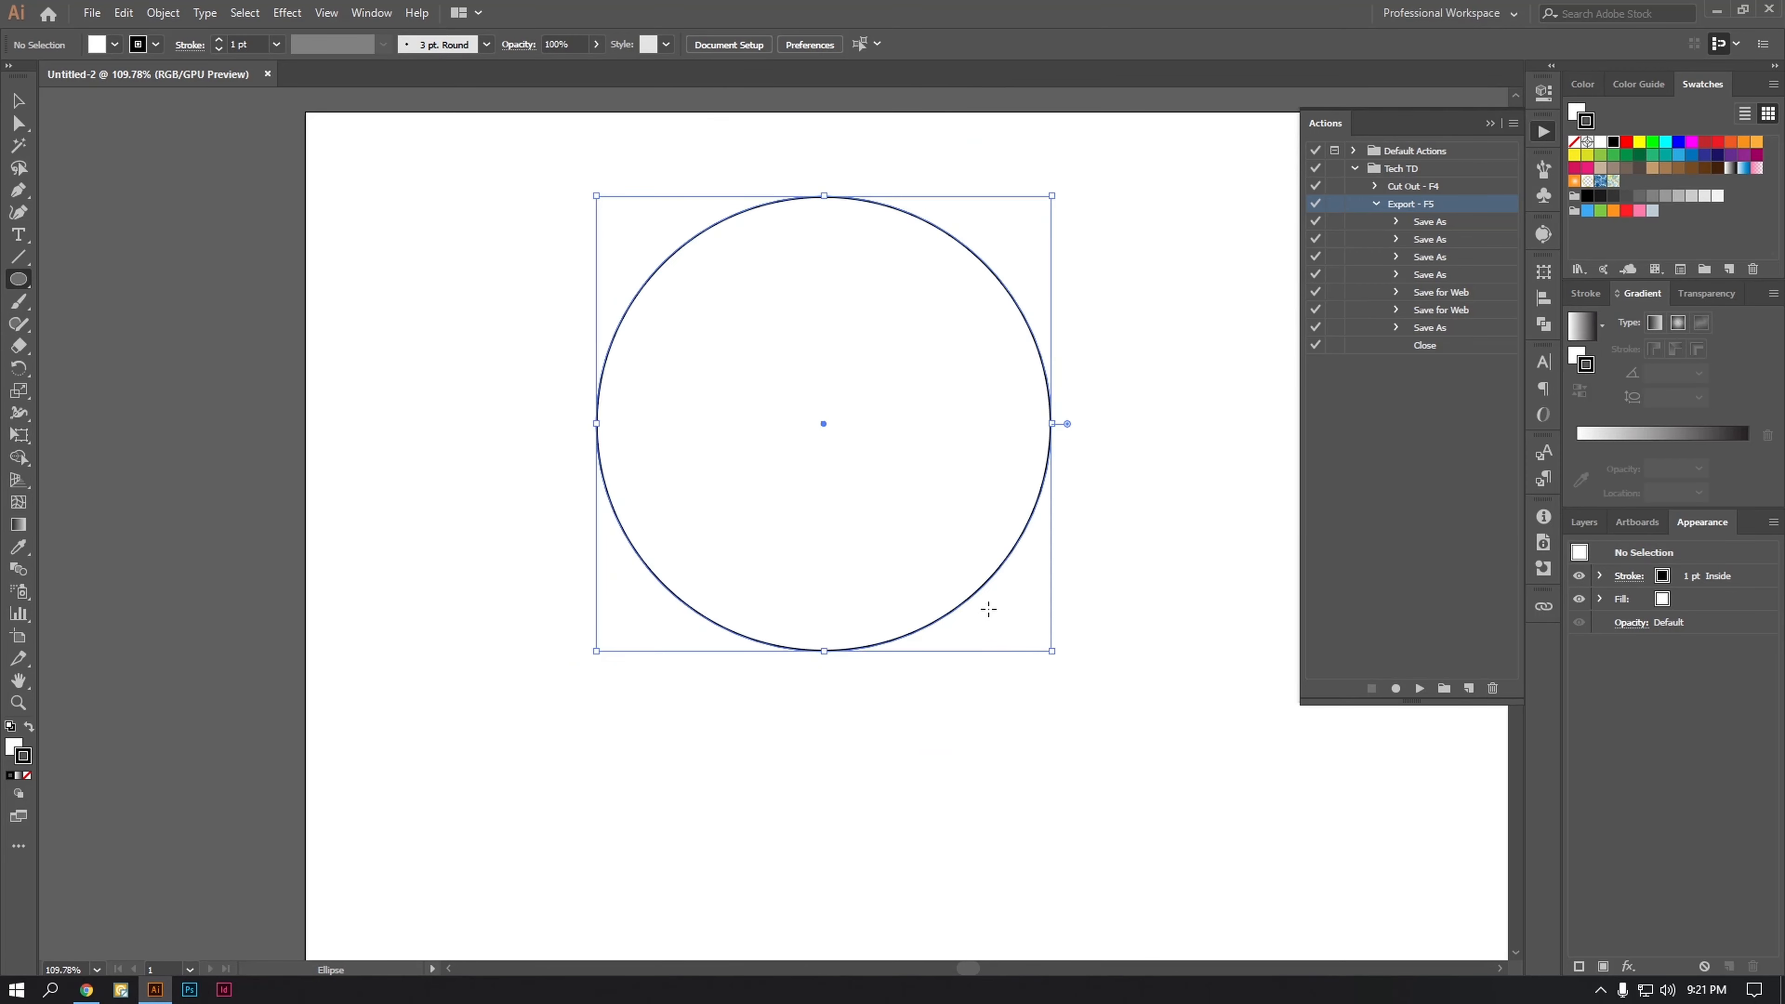
click(18, 106)
key(shift+x)
drag(850, 408, 987, 577)
click(1065, 330)
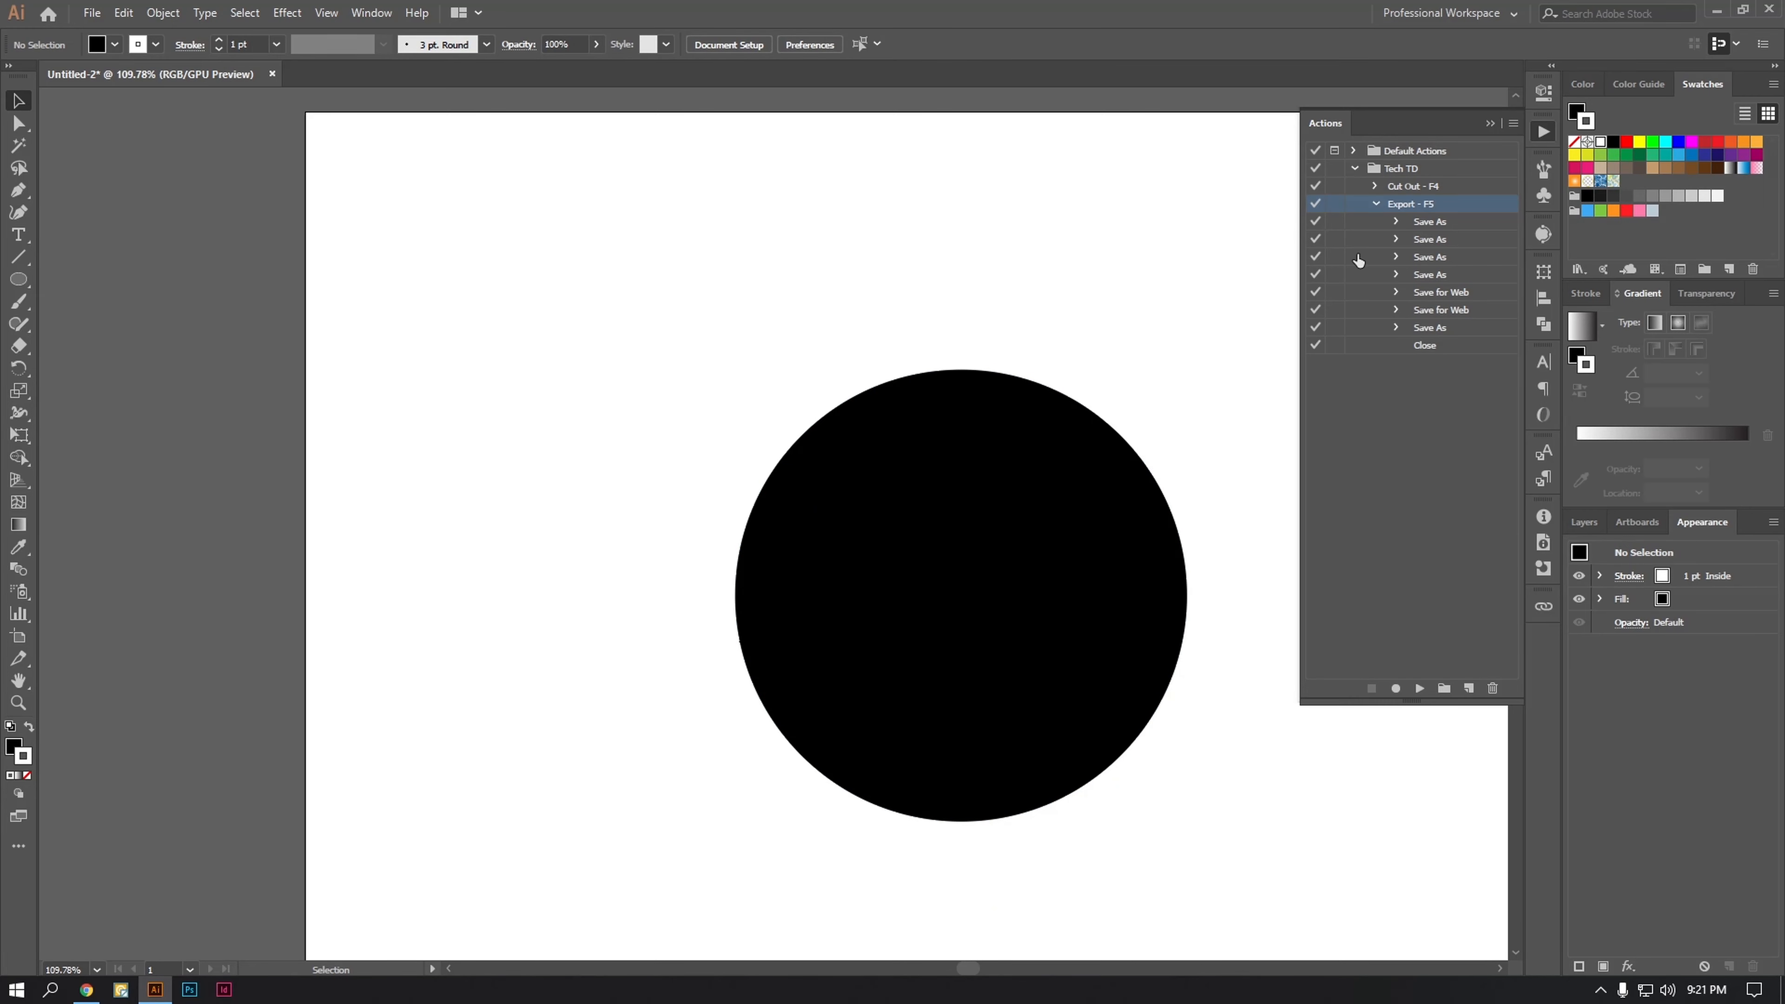
Step: Play the Export - F5 action on the circle document and check the exported logo files on the desktop
click(1543, 133)
click(1541, 133)
key(F5)
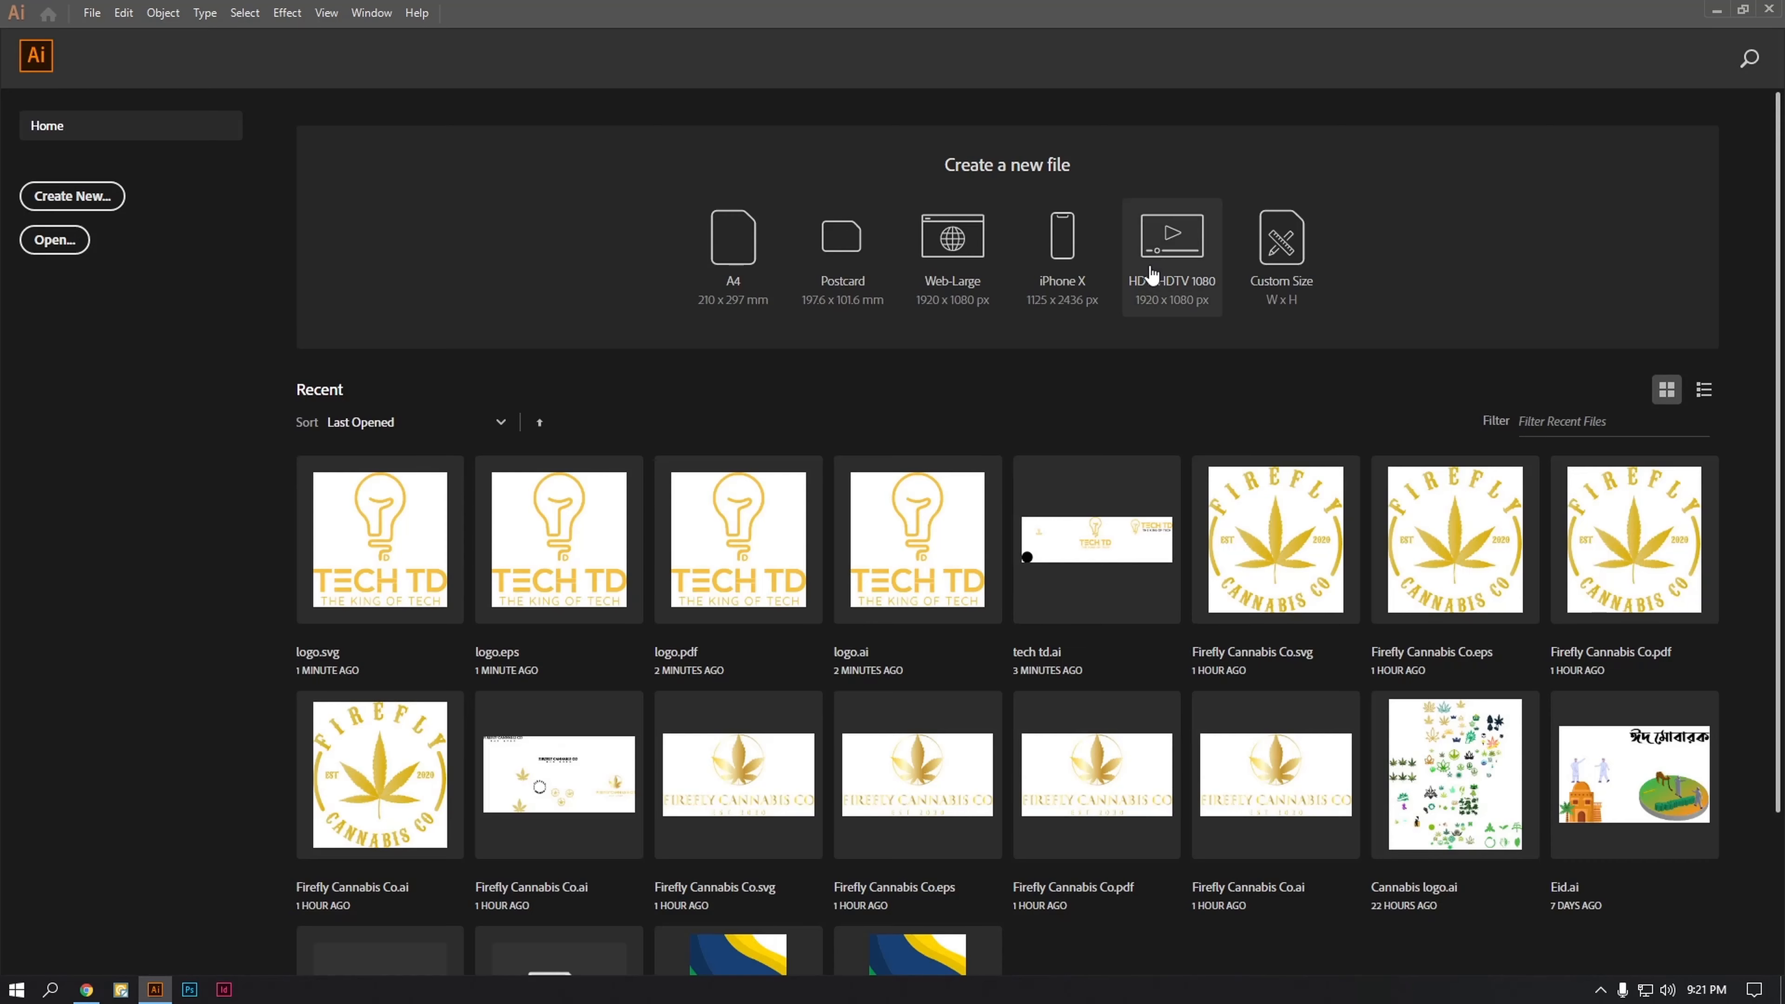
click(1717, 9)
drag(118, 242, 2, 720)
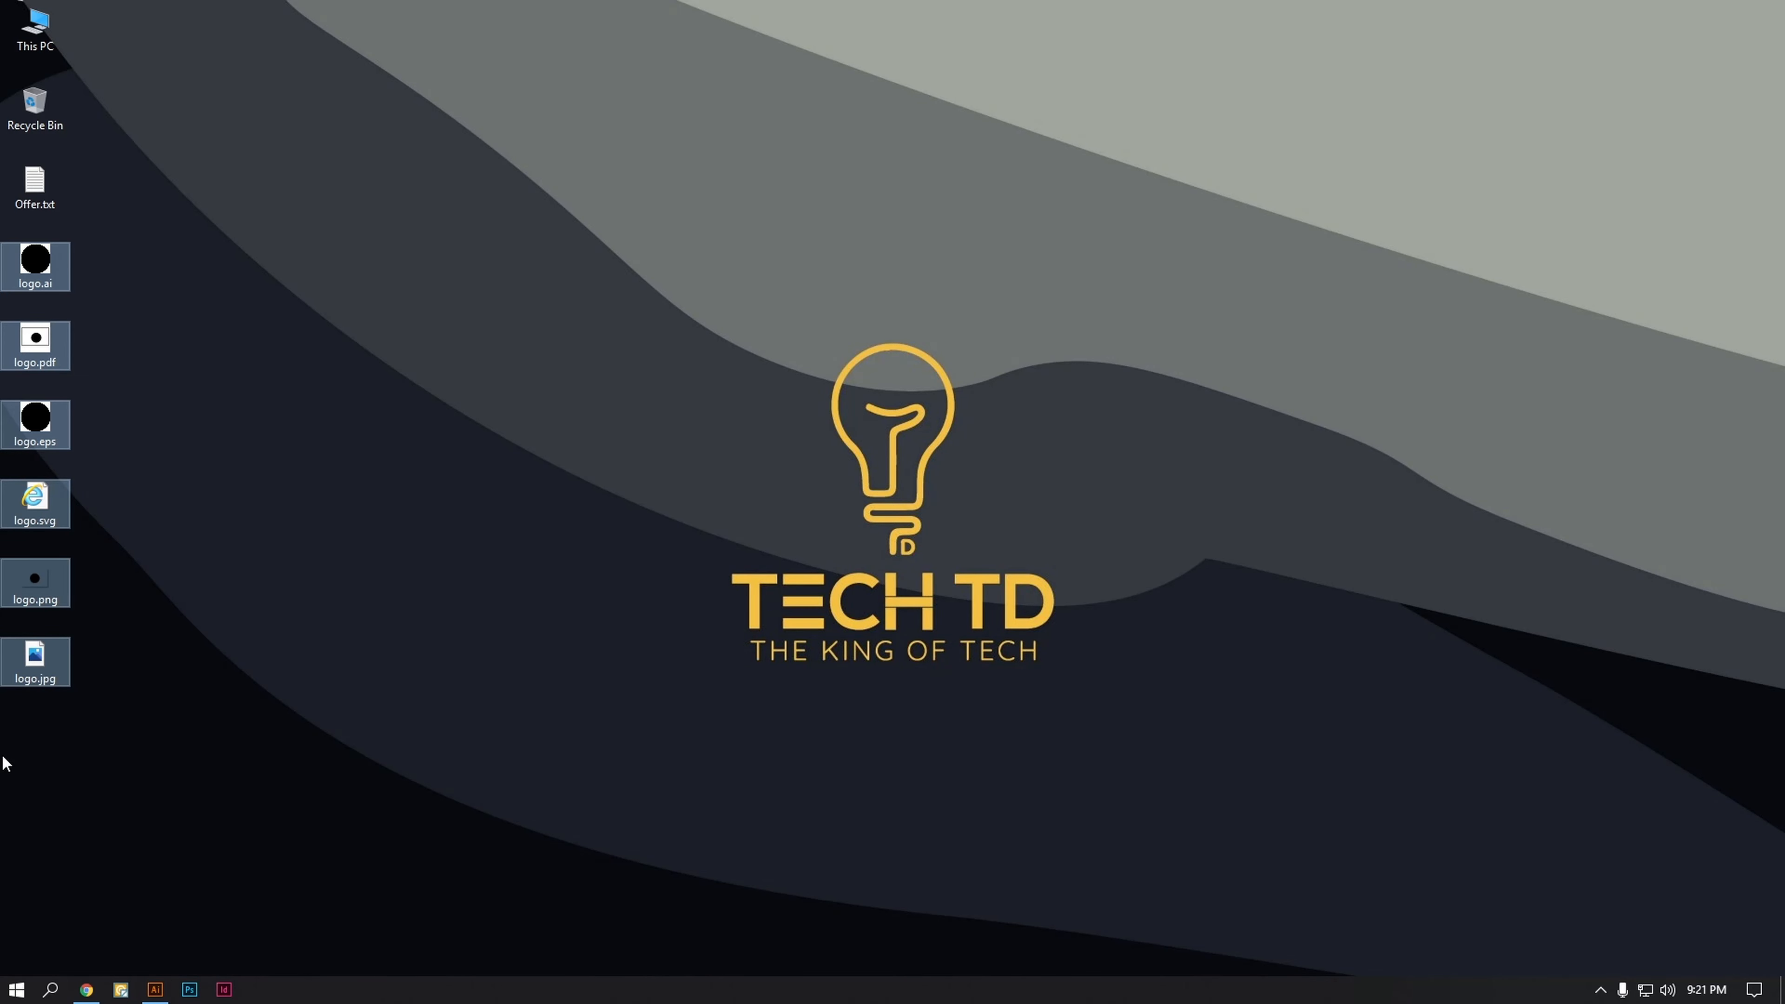
Step: Switch to Illustrator, create a new 859 x 600 px document, and go back to the desktop
click(165, 995)
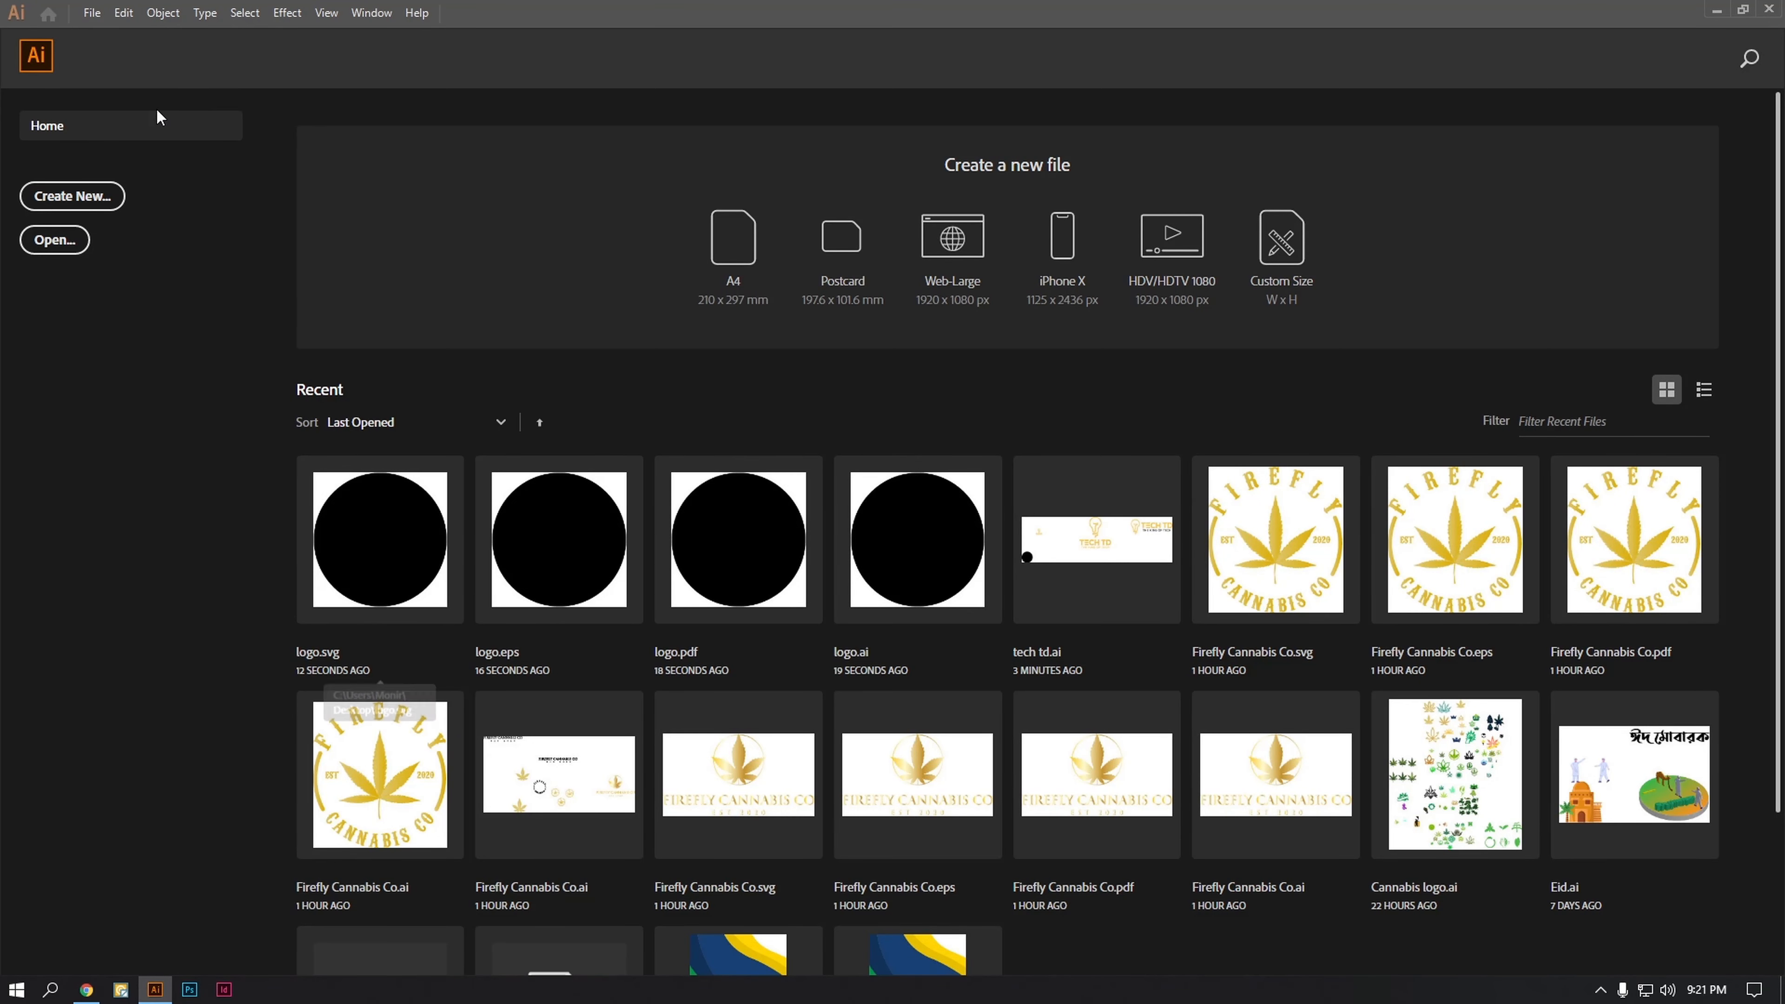
click(73, 198)
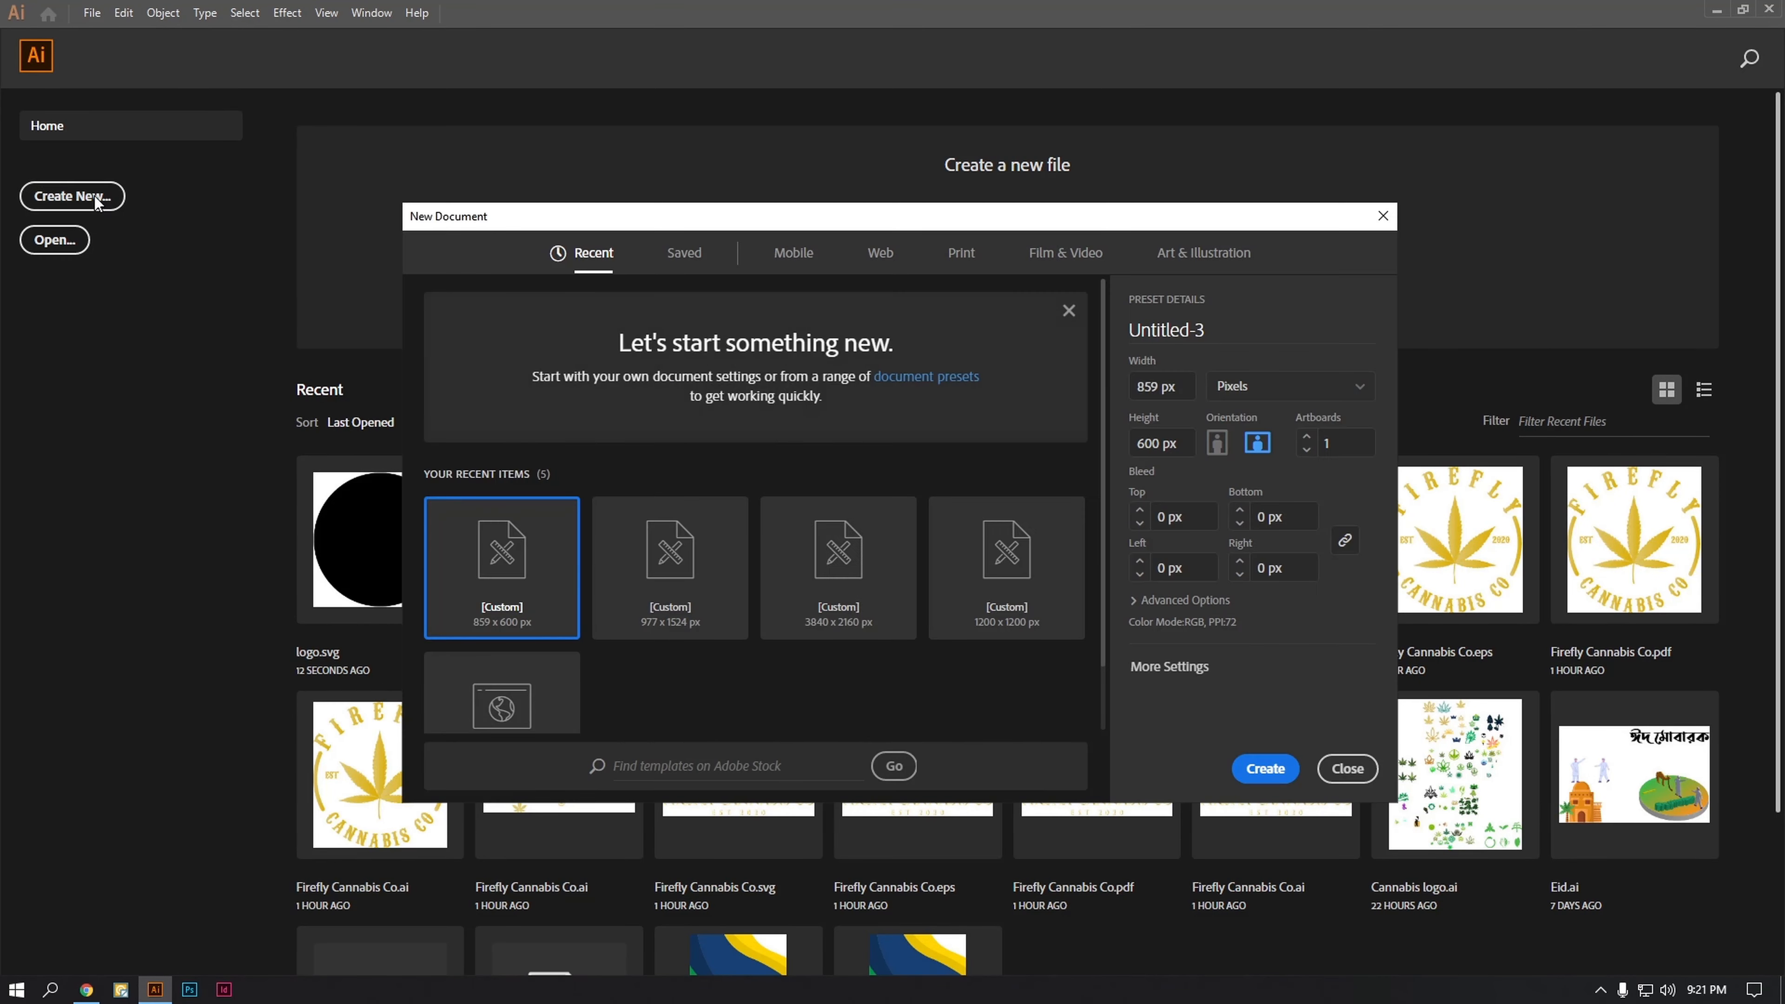
key(Escape)
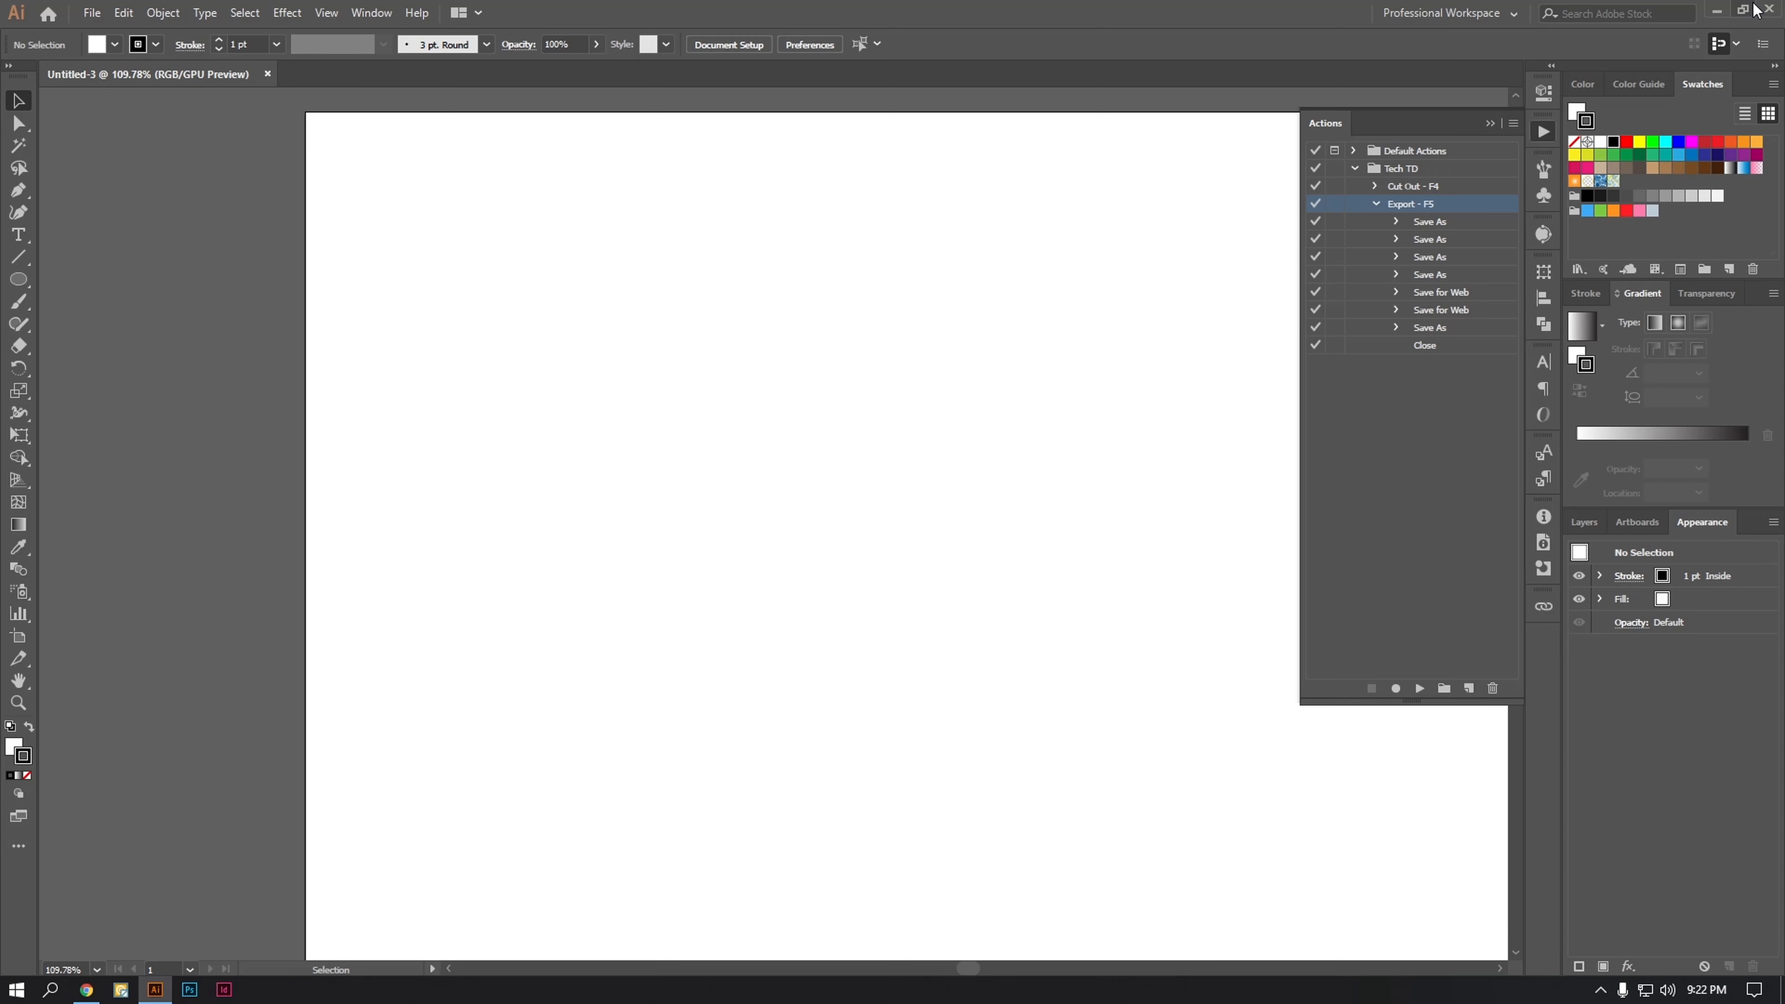
click(1717, 11)
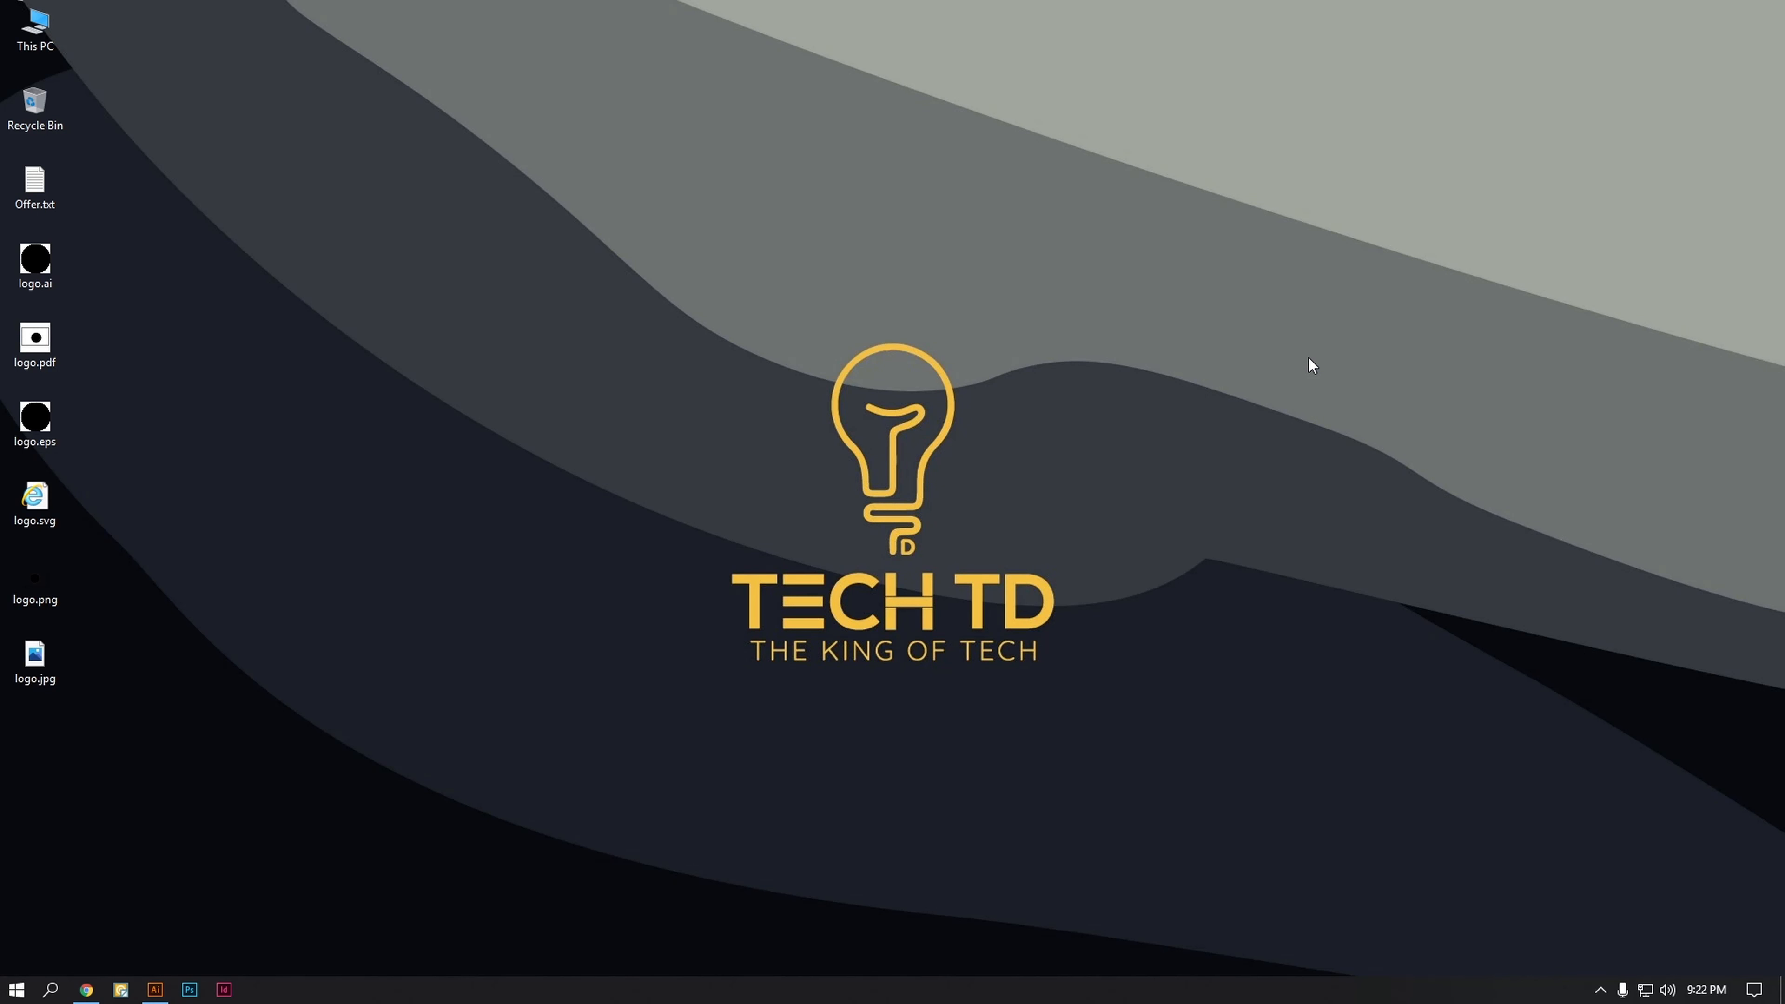